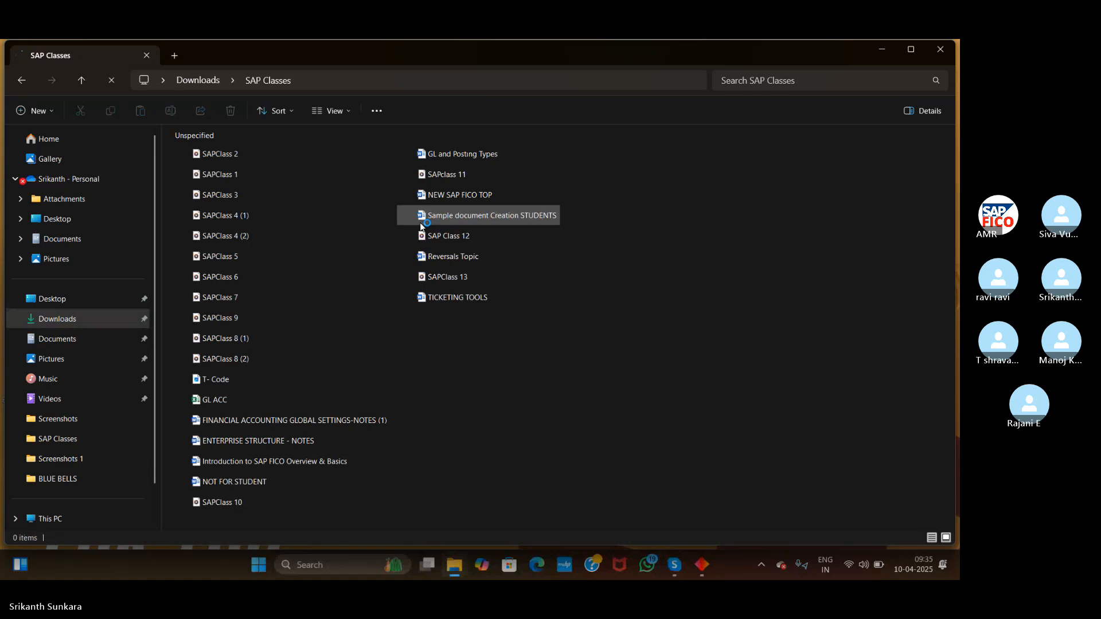
# Open the NEW SAP FICO TOP document from the SAP Classes folder in Word
pyautogui.click(449, 197)
pyautogui.doubleClick(449, 197)
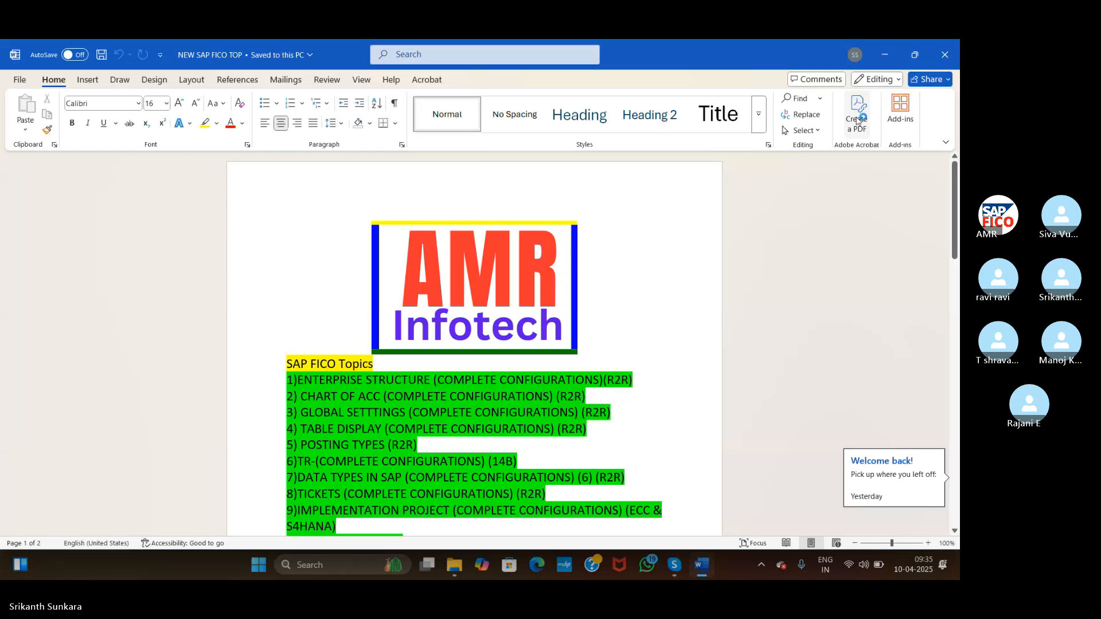
# Scroll down to topics 62–74 and select line 70 on vendor multipool bank accounts
pyautogui.moveTo(956, 180); pyautogui.dragTo(958, 423)
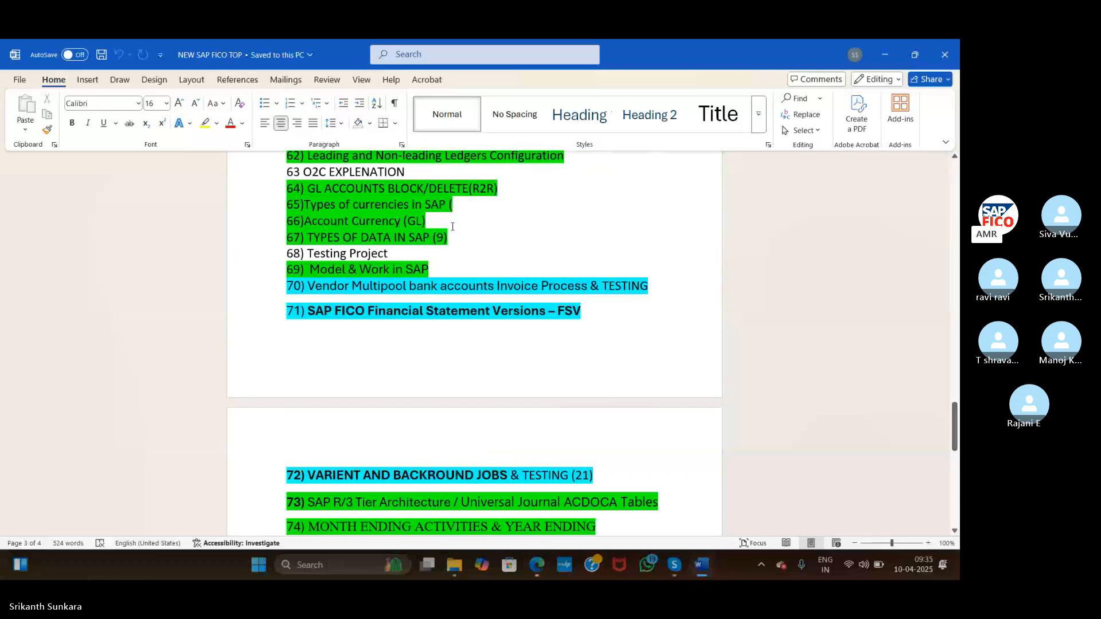
pyautogui.click(266, 290)
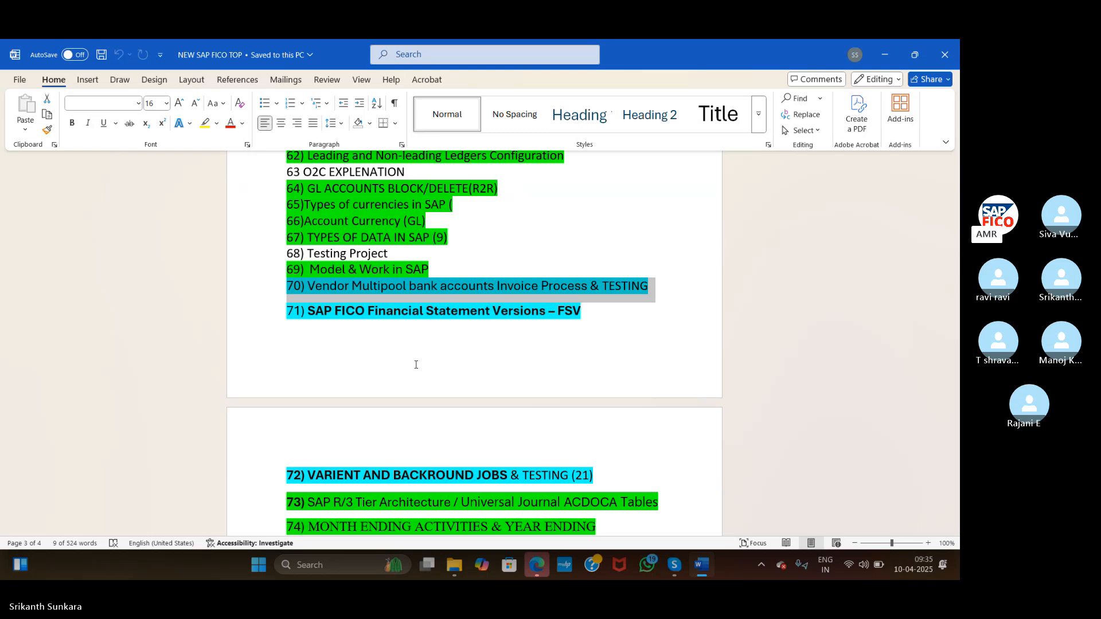
# Dismiss the antivirus expiry notice and return to the topics document
pyautogui.click(288, 300)
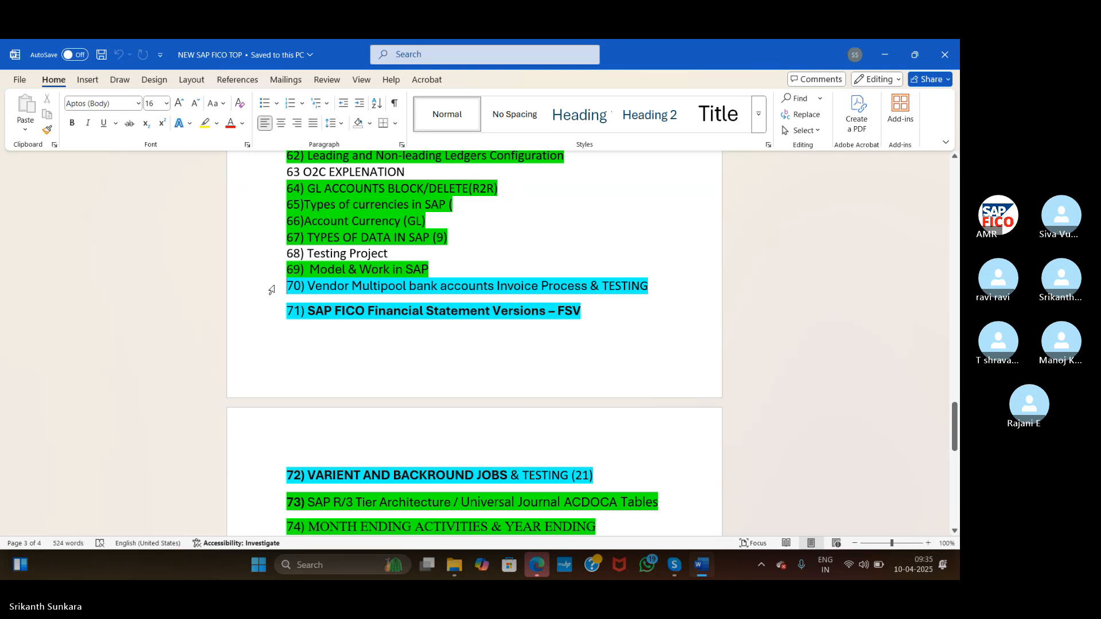
pyautogui.click(272, 289)
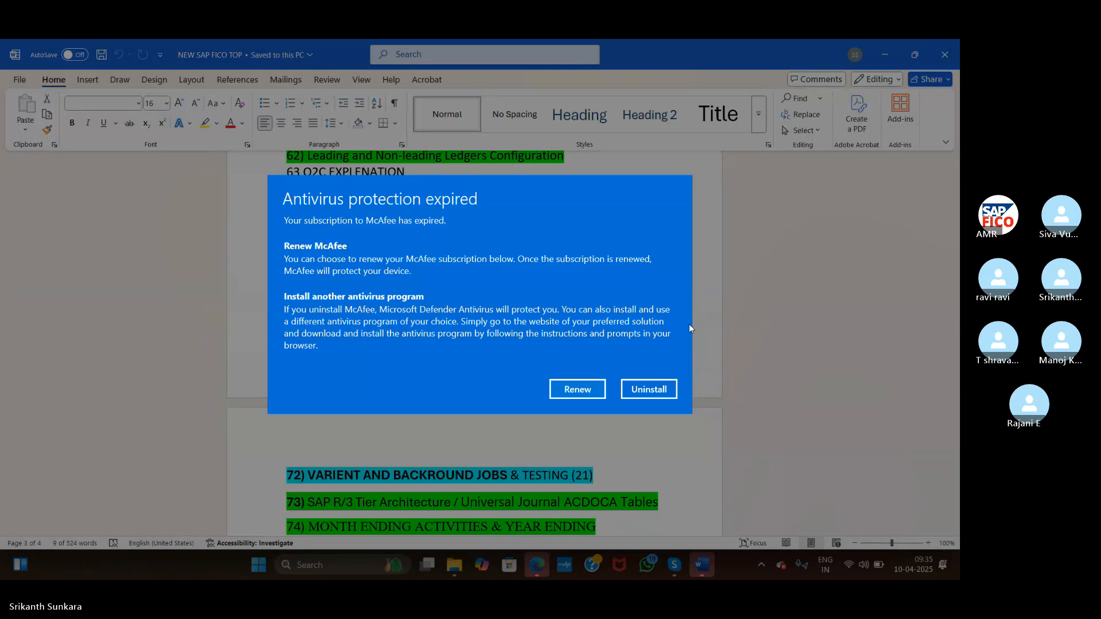
pyautogui.click(575, 389)
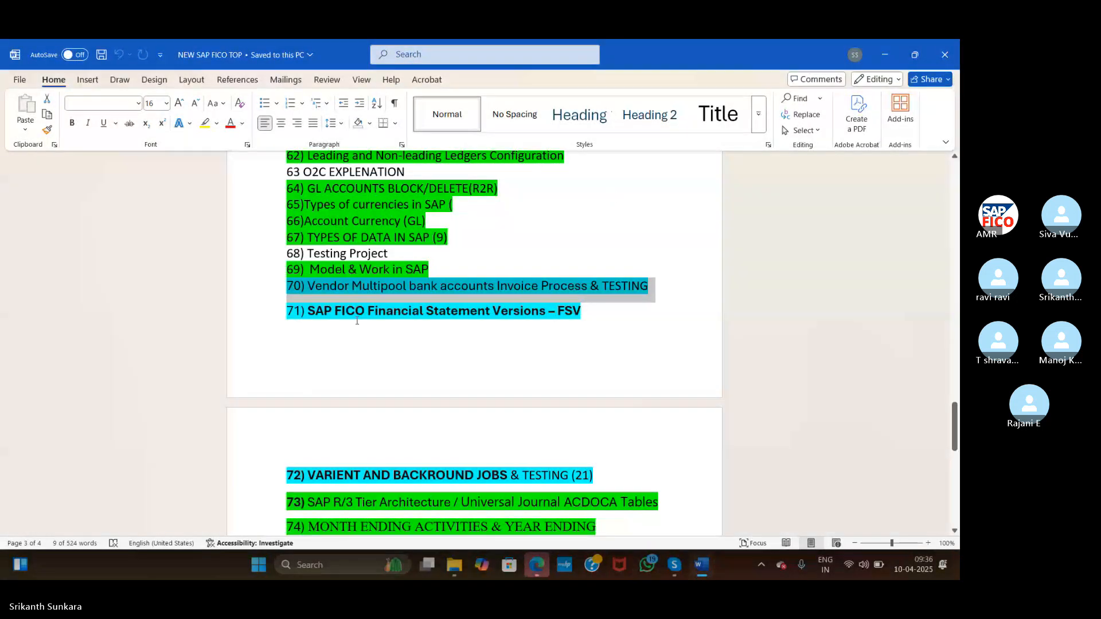
pyautogui.click(356, 315)
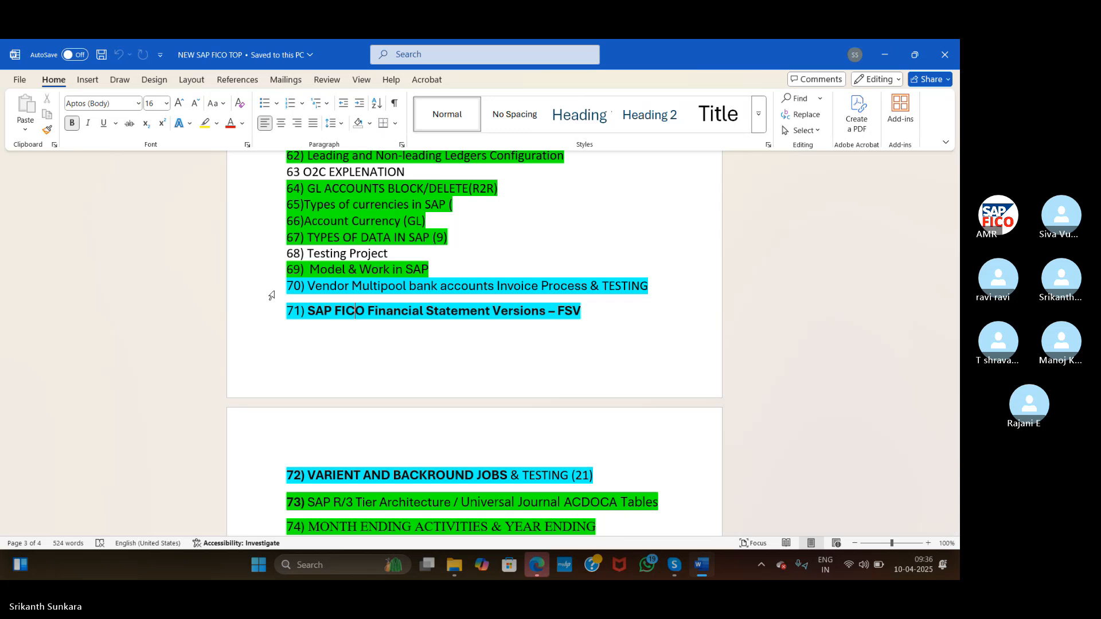
# Highlight topic 70 in green and save the topics document with Ctrl+S
pyautogui.click(270, 291)
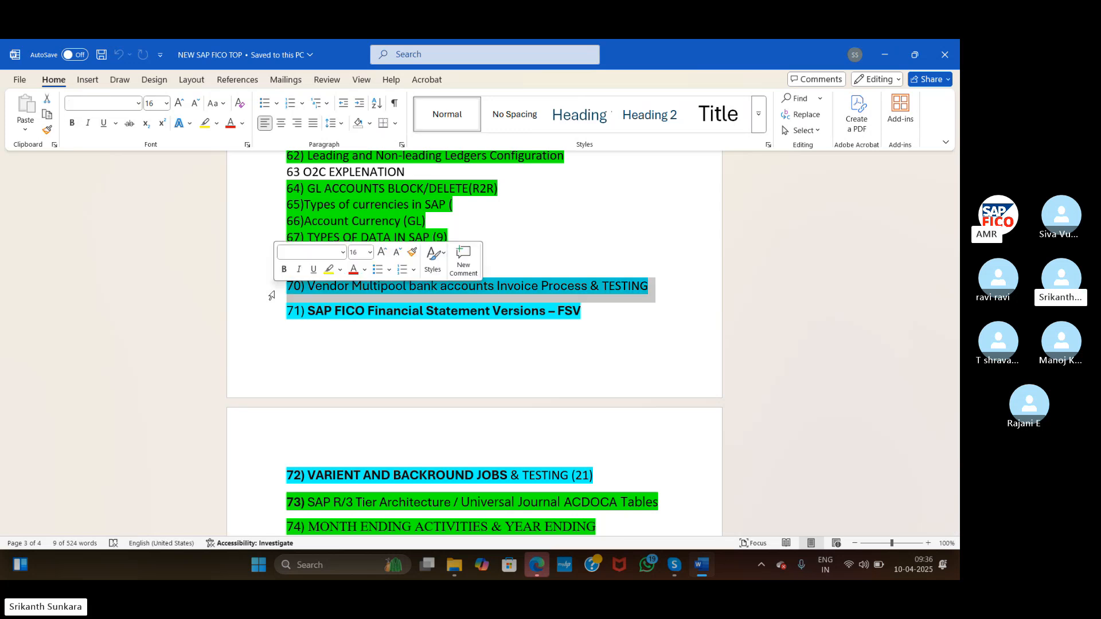
pyautogui.click(216, 123)
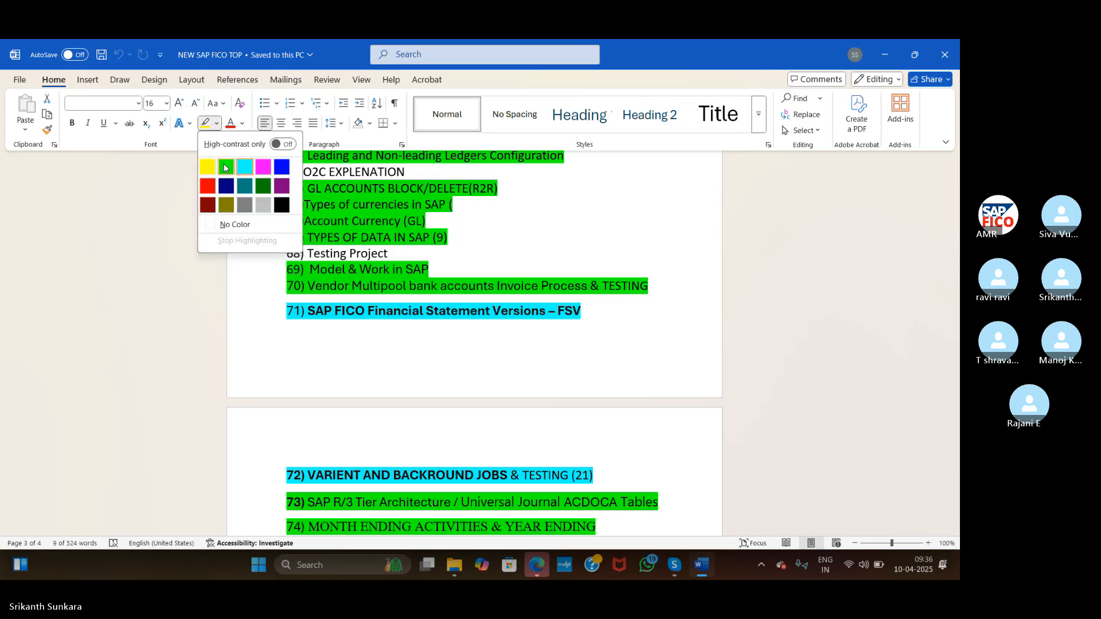
pyautogui.click(225, 167)
pyautogui.click(371, 380)
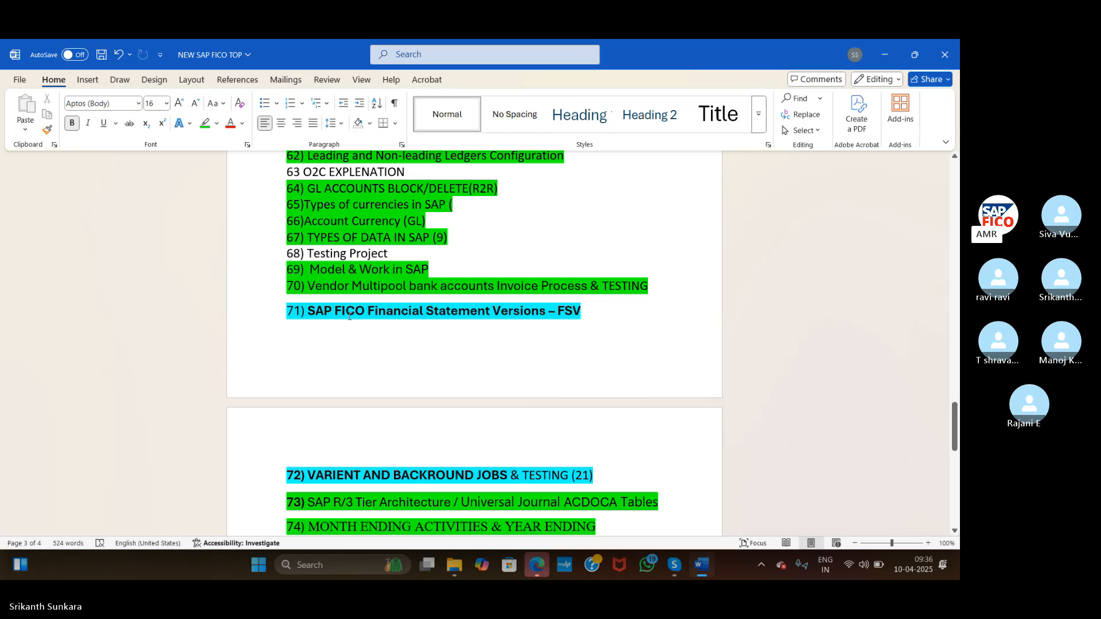
pyautogui.hotkey('ctrl', 's')
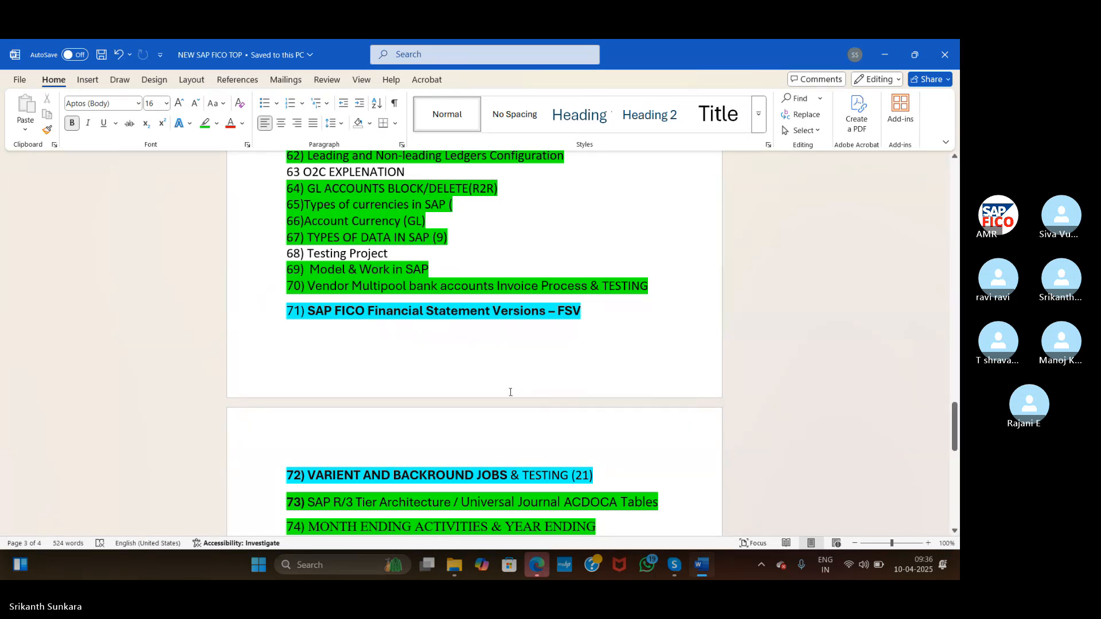
# Download and accept NOT.docx from the Skype meeting chat, then open it in Word
pyautogui.click(677, 565)
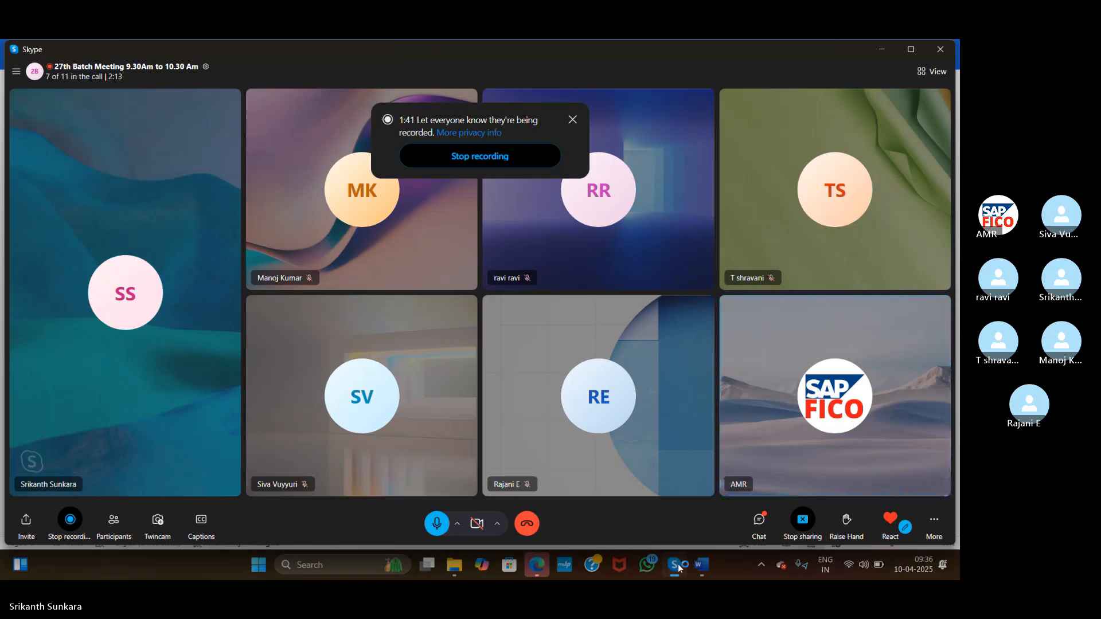
pyautogui.click(761, 521)
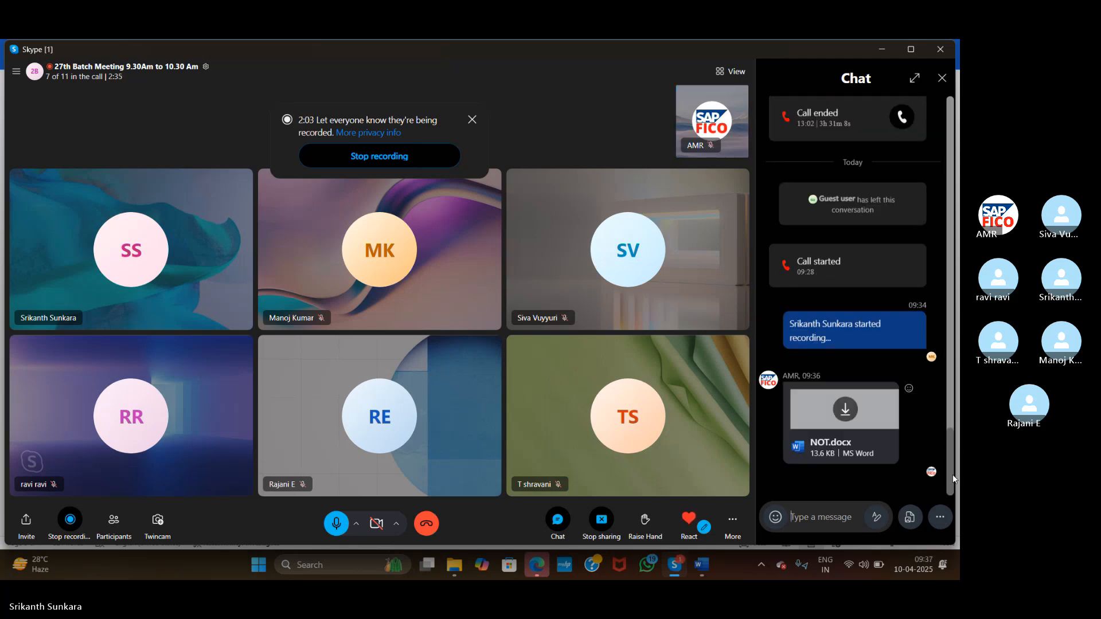
pyautogui.click(851, 411)
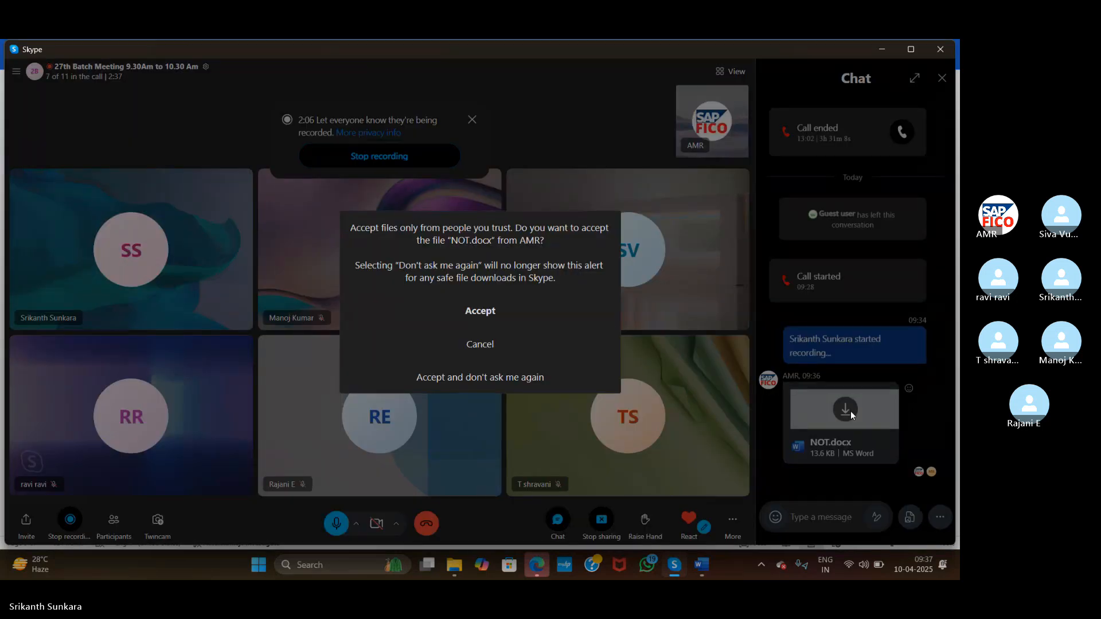
pyautogui.click(507, 315)
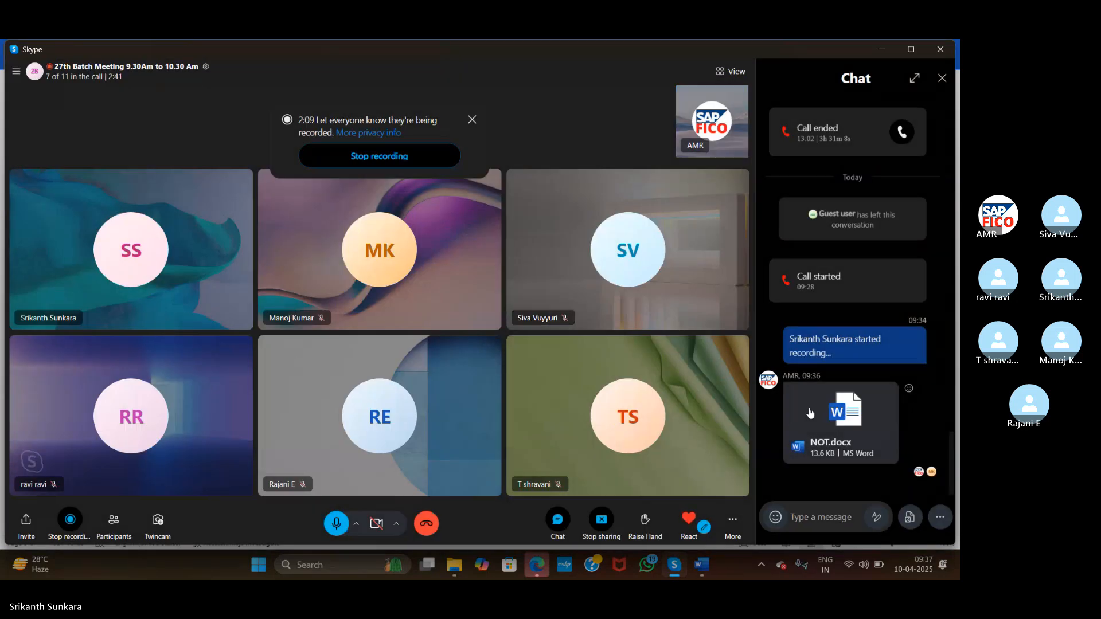
pyautogui.click(852, 440)
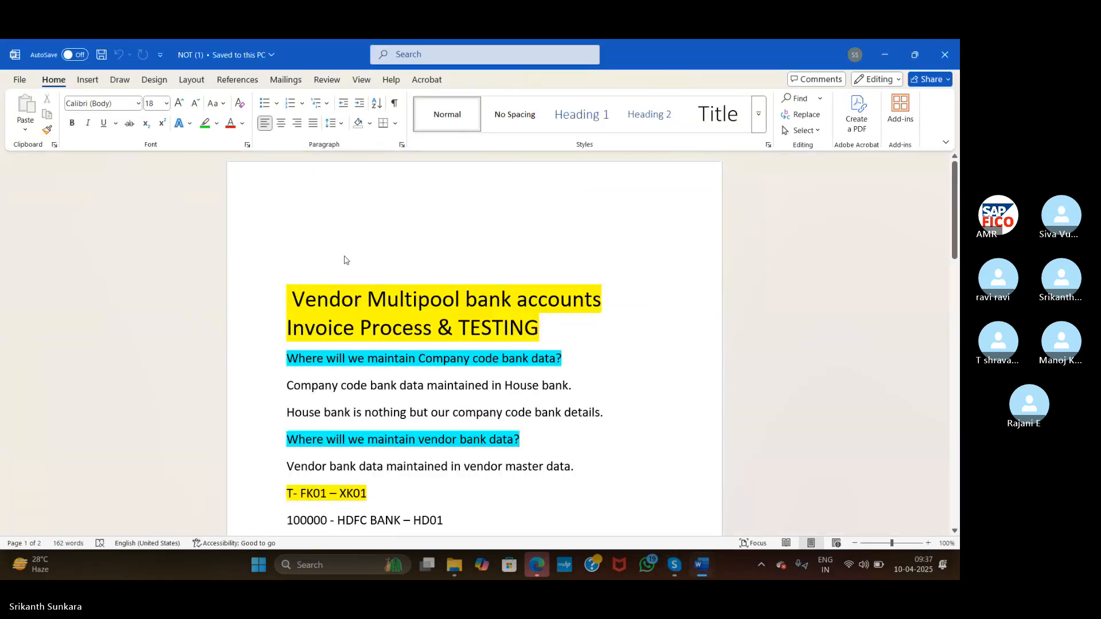
# Delete the empty first paragraph and select the company code bank data question and House bank lines
pyautogui.press('Delete')
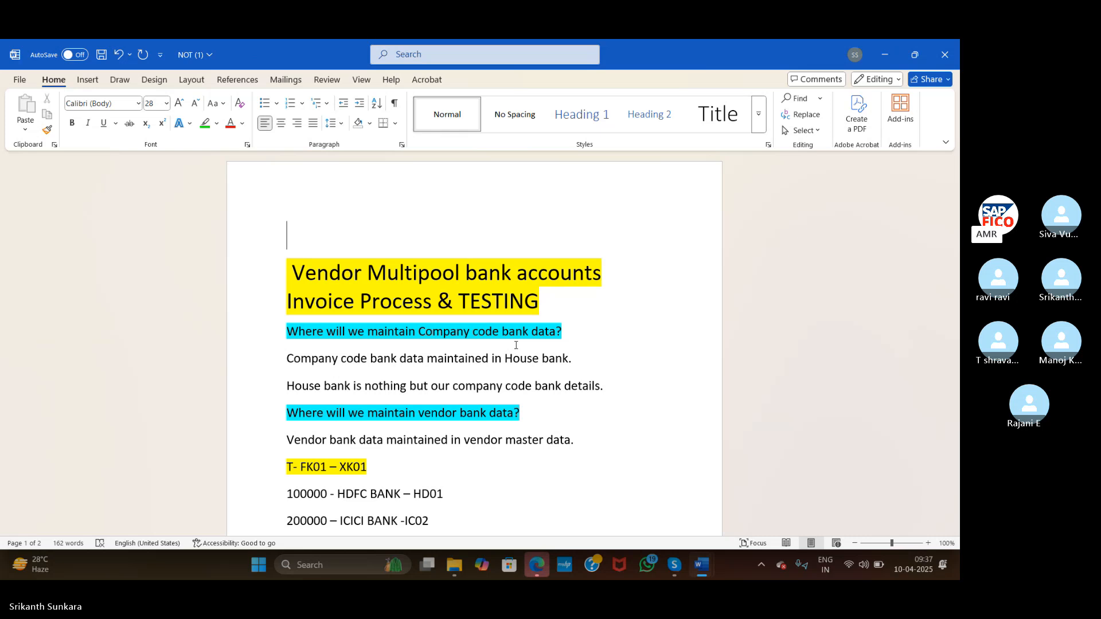
pyautogui.click(257, 335)
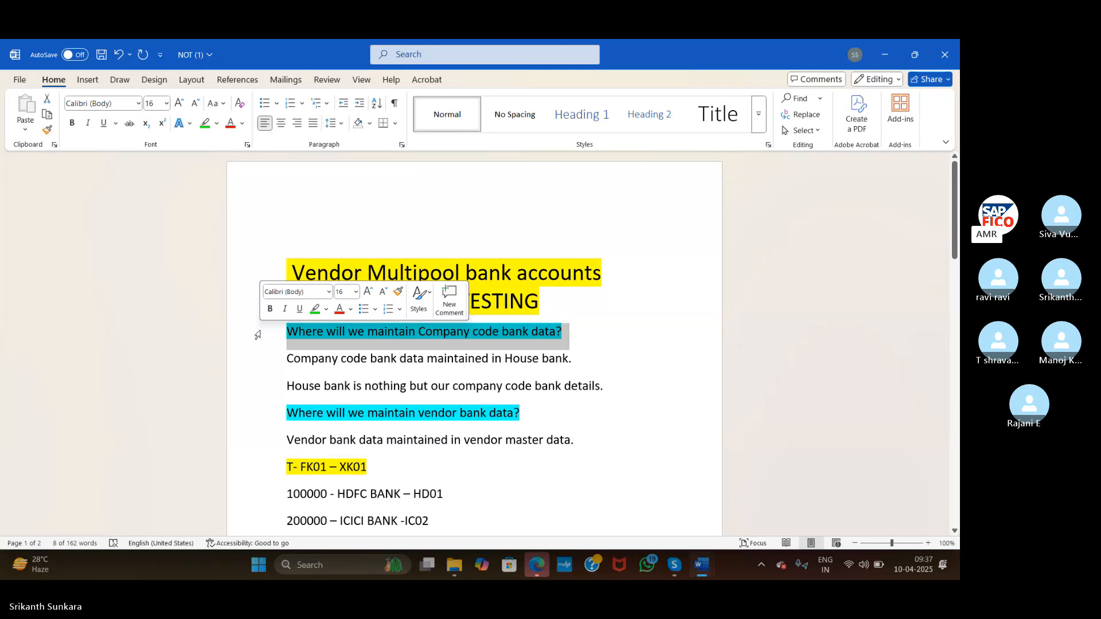
pyautogui.moveTo(270, 360); pyautogui.dragTo(605, 392)
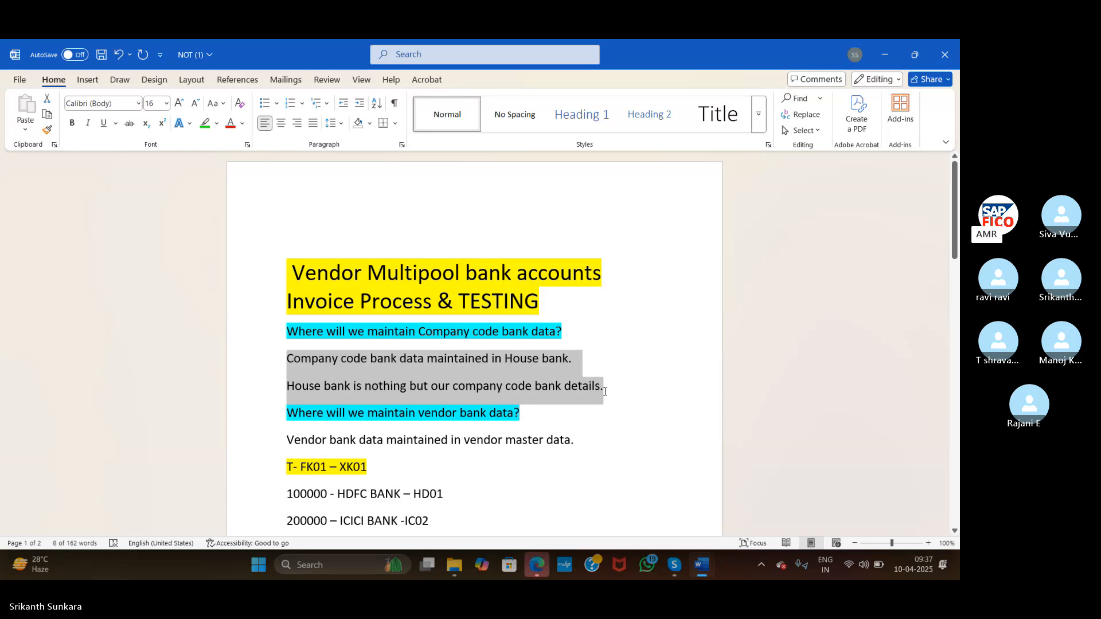
pyautogui.moveTo(604, 392); pyautogui.dragTo(613, 394)
pyautogui.moveTo(614, 394); pyautogui.dragTo(614, 396)
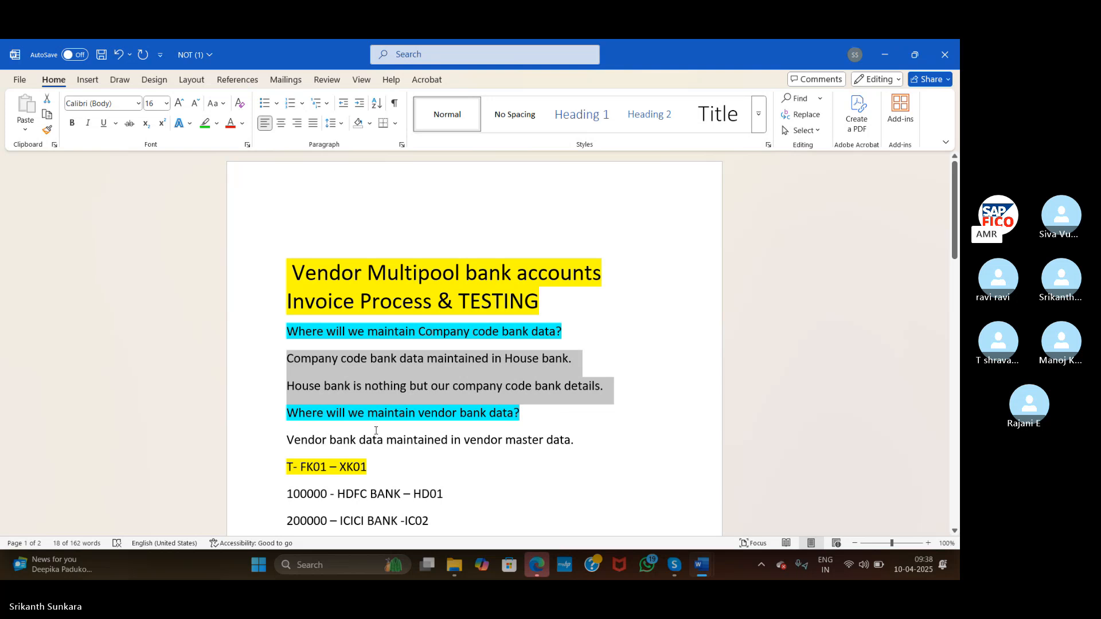
pyautogui.click(262, 443)
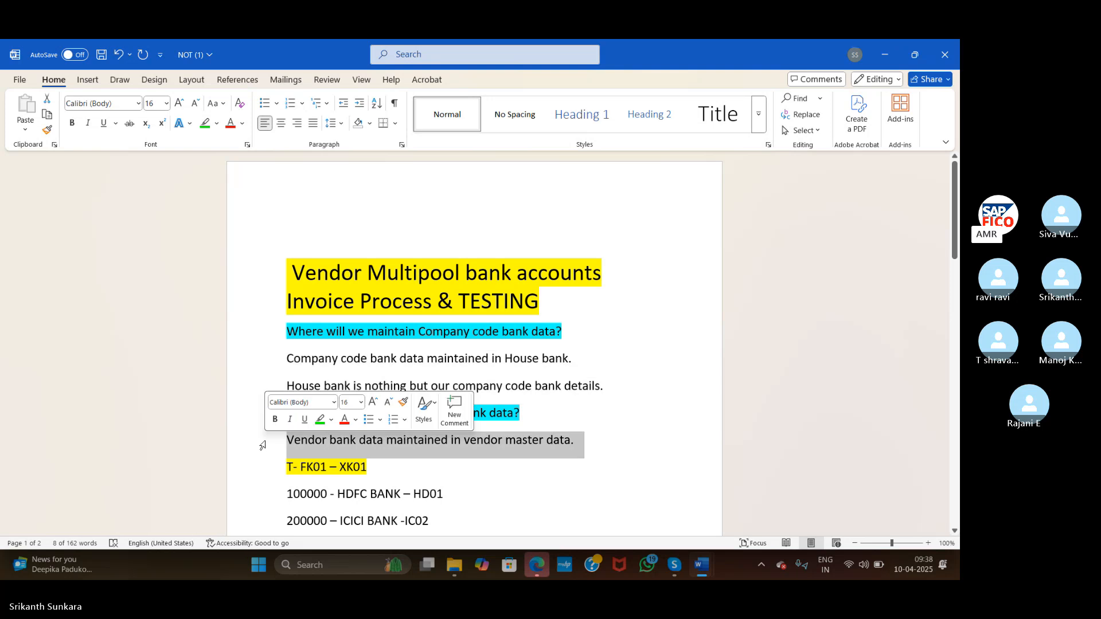
pyautogui.click(599, 423)
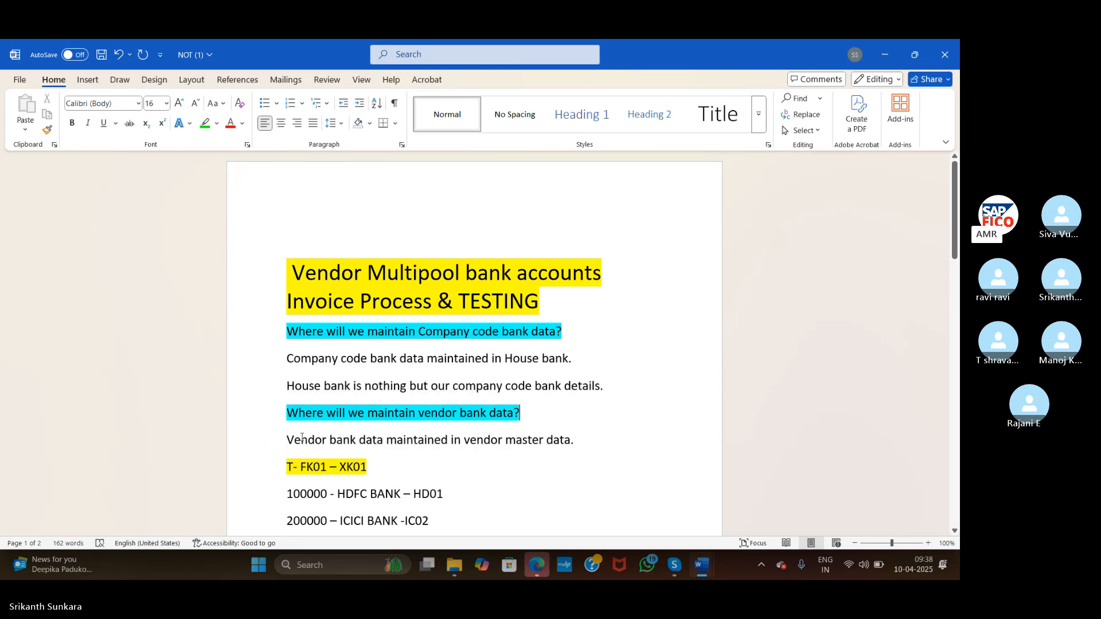
pyautogui.click(253, 445)
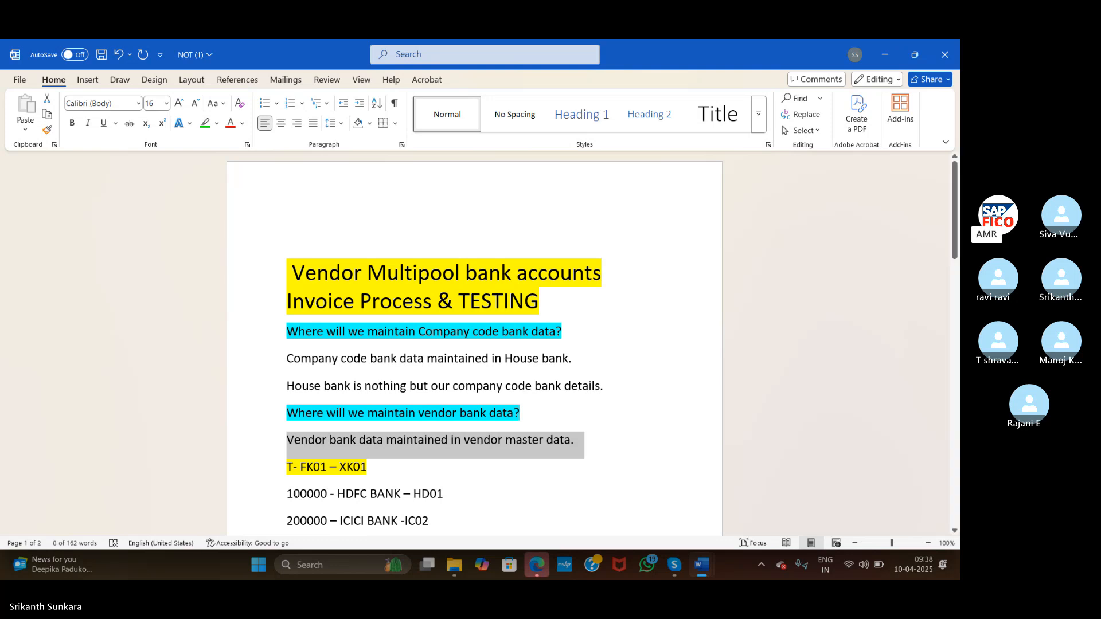
pyautogui.click(289, 494)
pyautogui.scroll(-1, 294, 493)
pyautogui.press('Down')
pyautogui.press('Down')
pyautogui.press('Down')
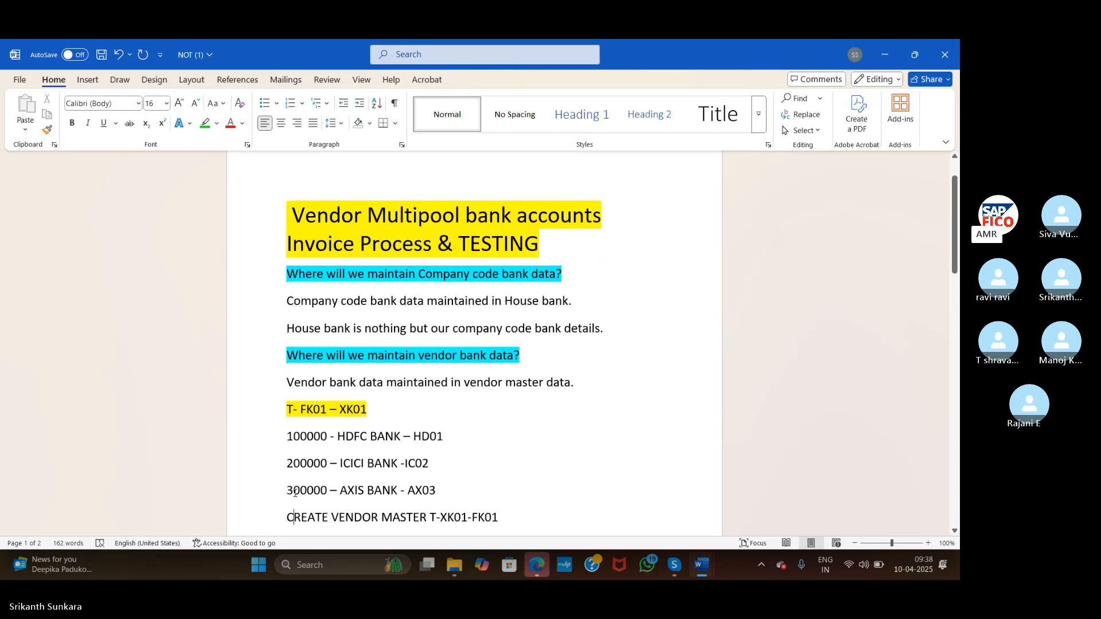
pyautogui.press('Down')
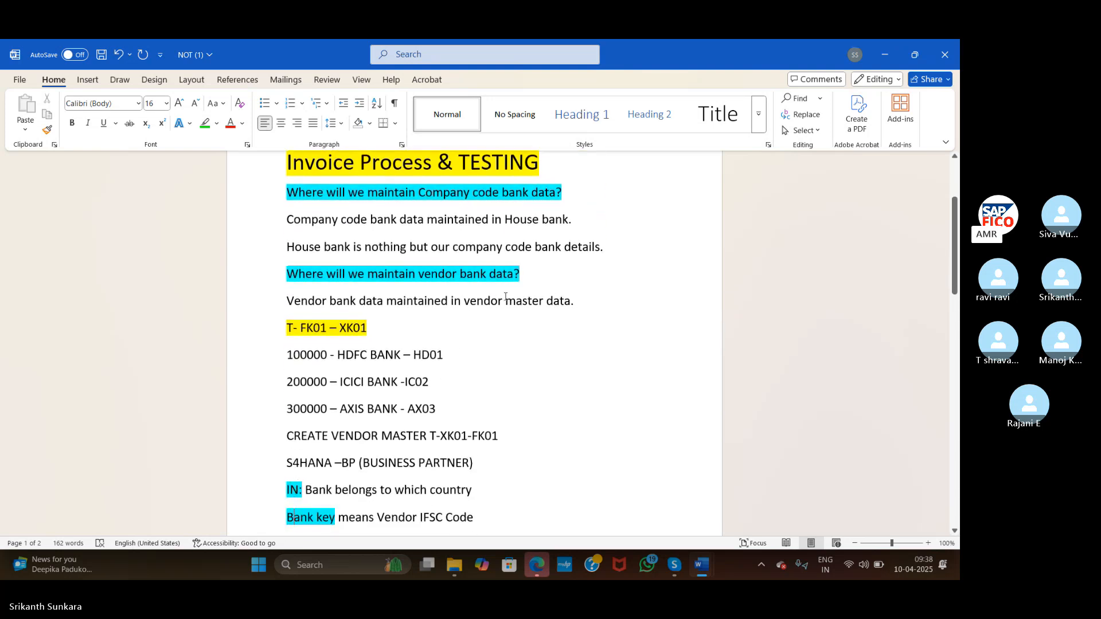
pyautogui.moveTo(464, 302); pyautogui.dragTo(584, 295)
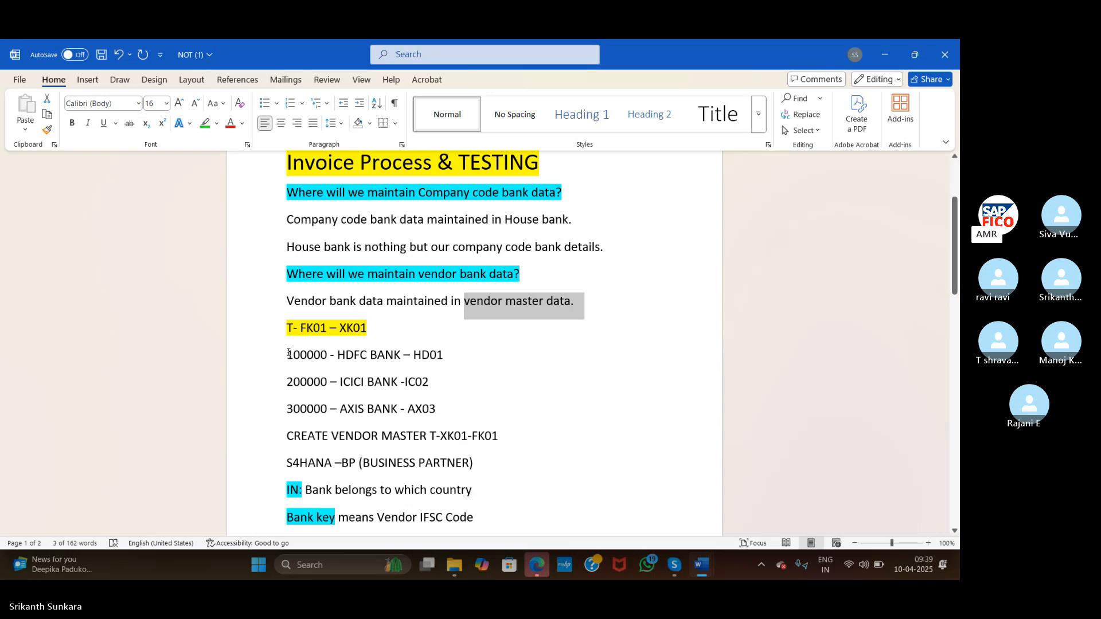
pyautogui.moveTo(289, 353); pyautogui.dragTo(463, 424)
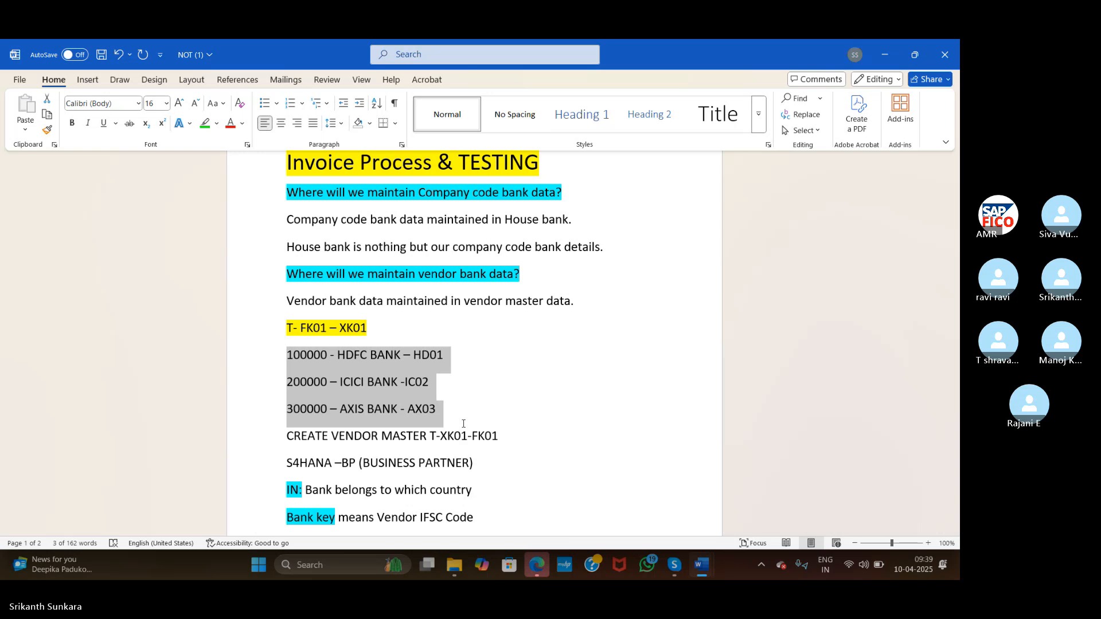
pyautogui.moveTo(463, 424); pyautogui.dragTo(462, 427)
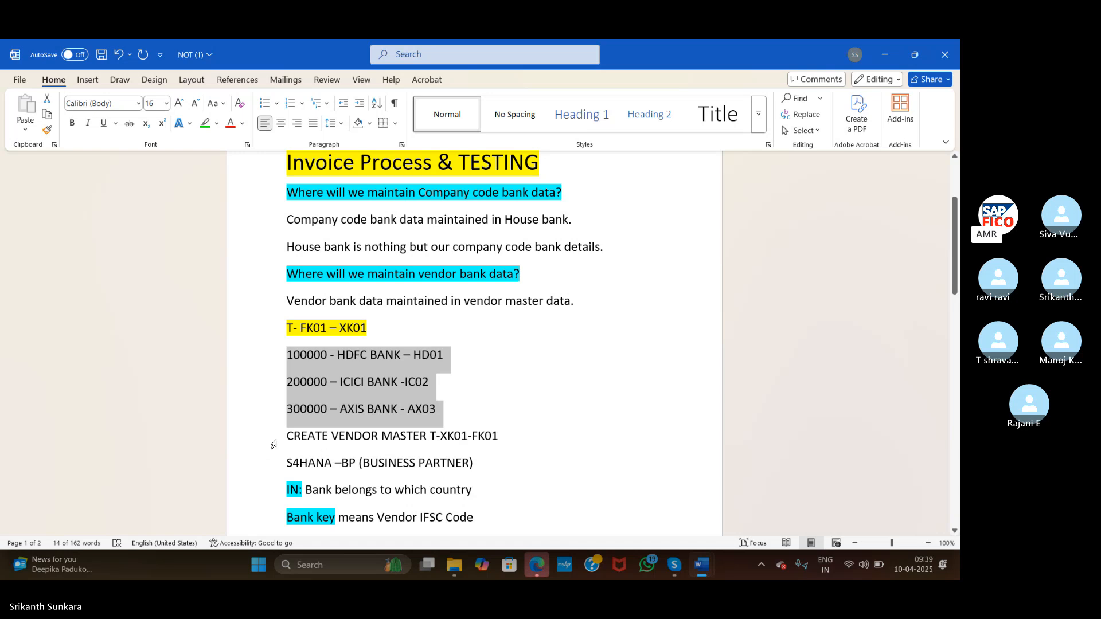
pyautogui.moveTo(290, 437); pyautogui.dragTo(499, 440)
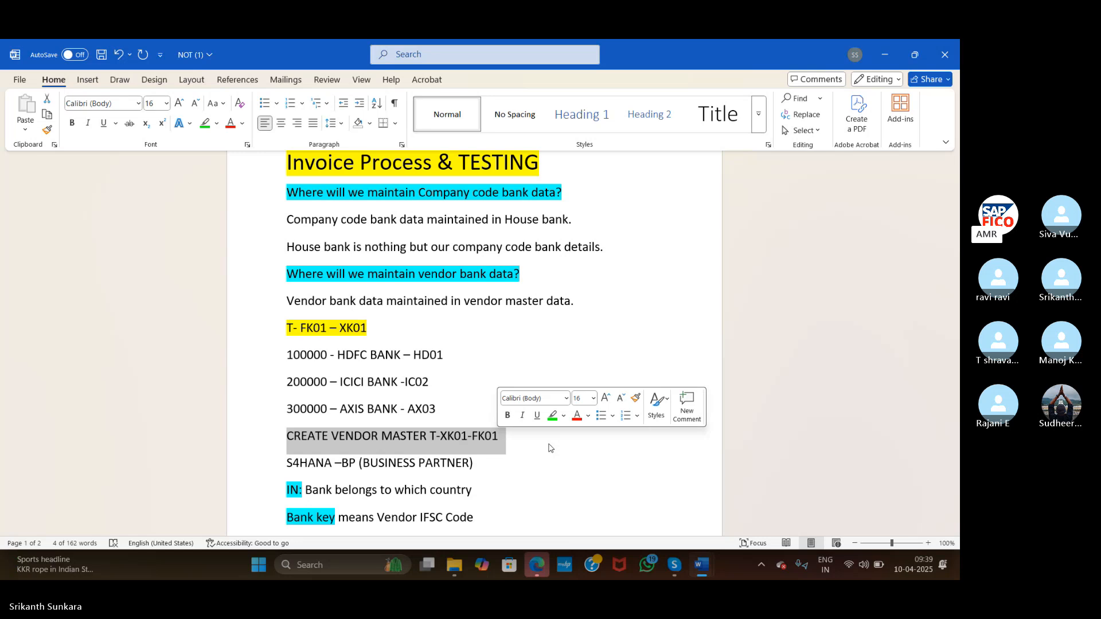
# Select the house bank lines, the XK01 vendor master and BP lines, and the words House bank
pyautogui.click(269, 361)
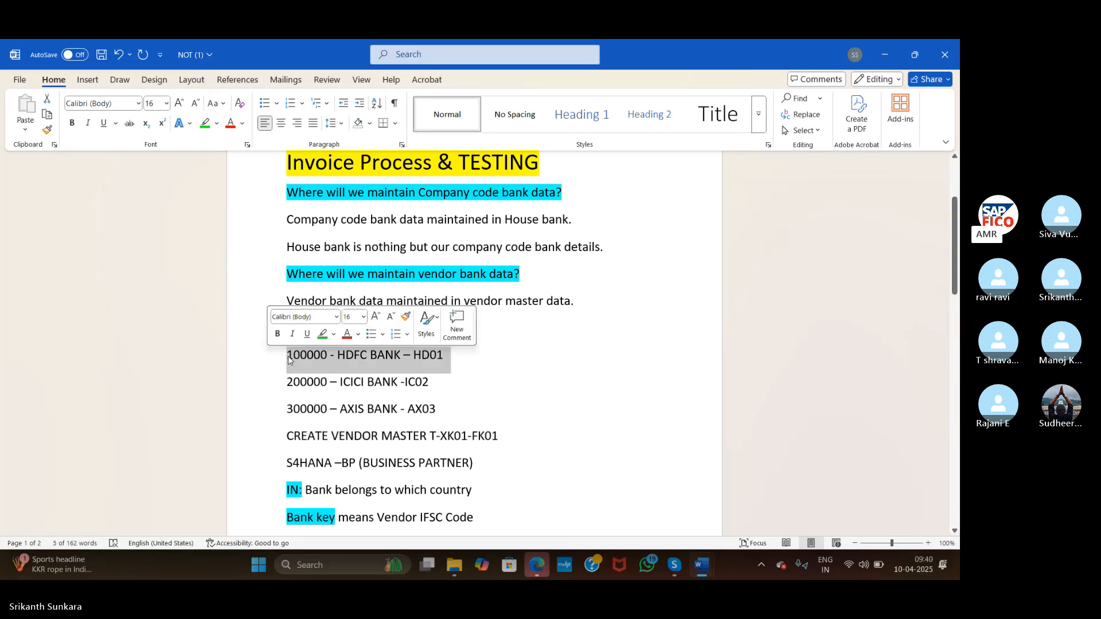
pyautogui.click(288, 360)
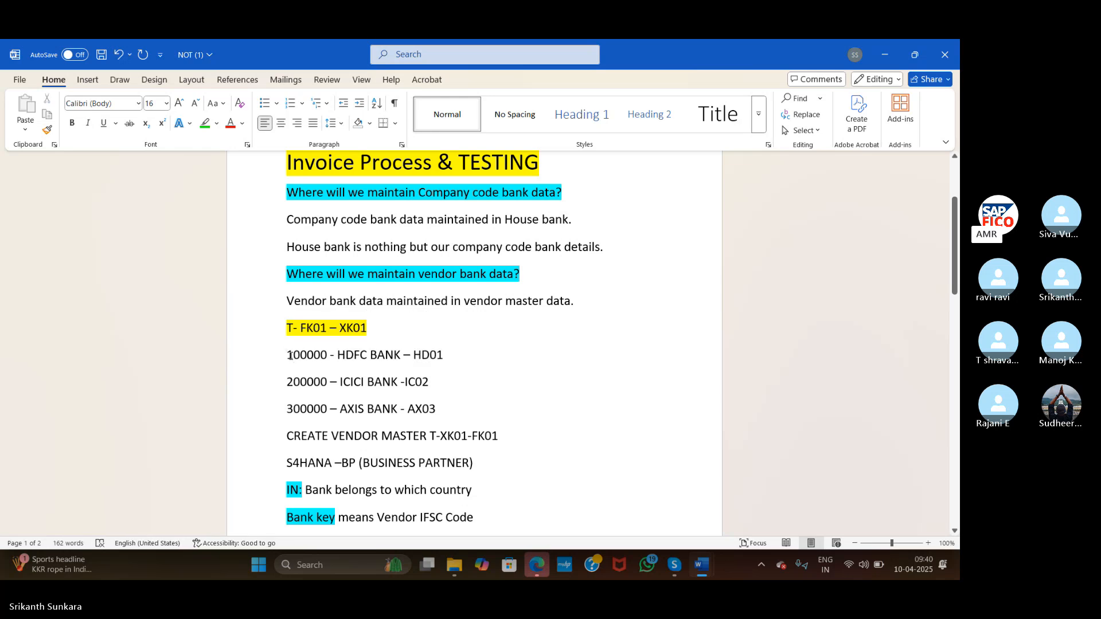
pyautogui.moveTo(290, 356); pyautogui.dragTo(443, 422)
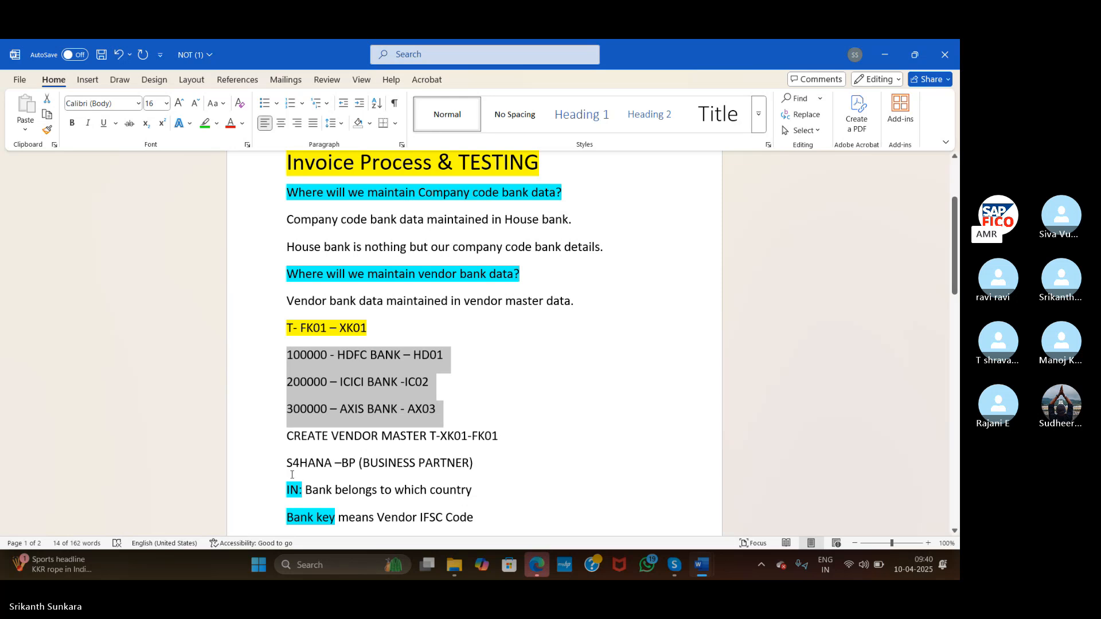
pyautogui.click(268, 434)
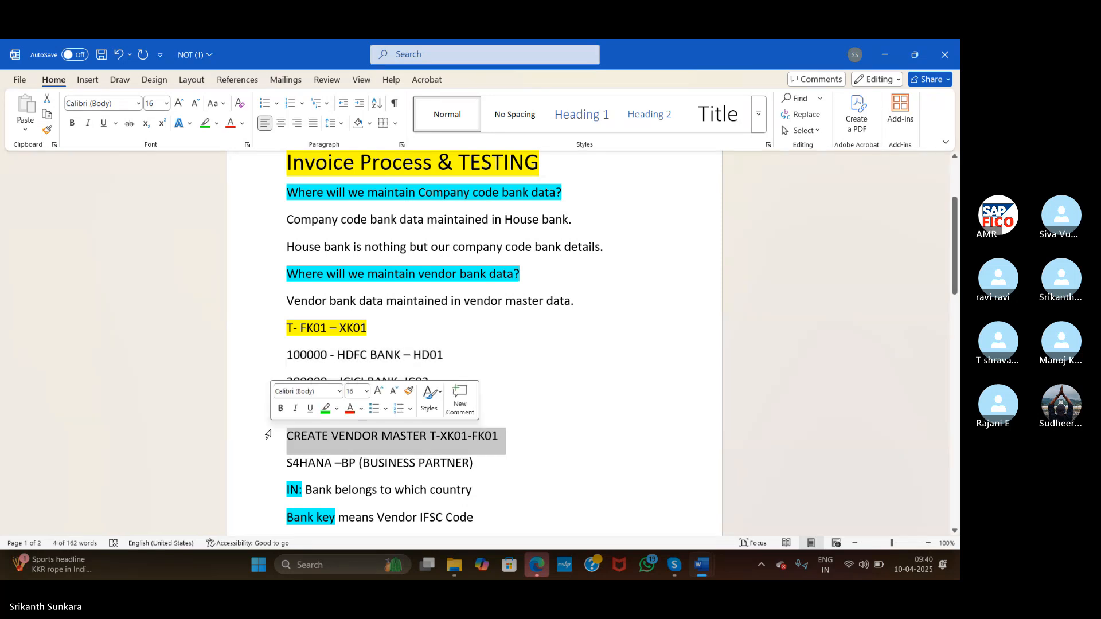
pyautogui.click(264, 466)
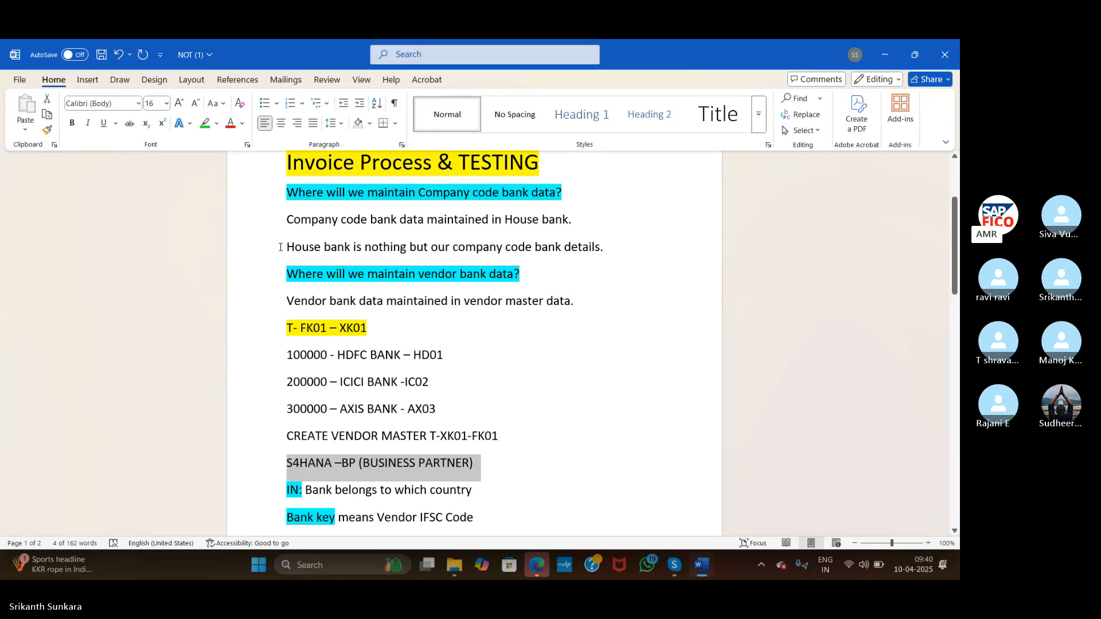
pyautogui.moveTo(286, 248); pyautogui.dragTo(350, 246)
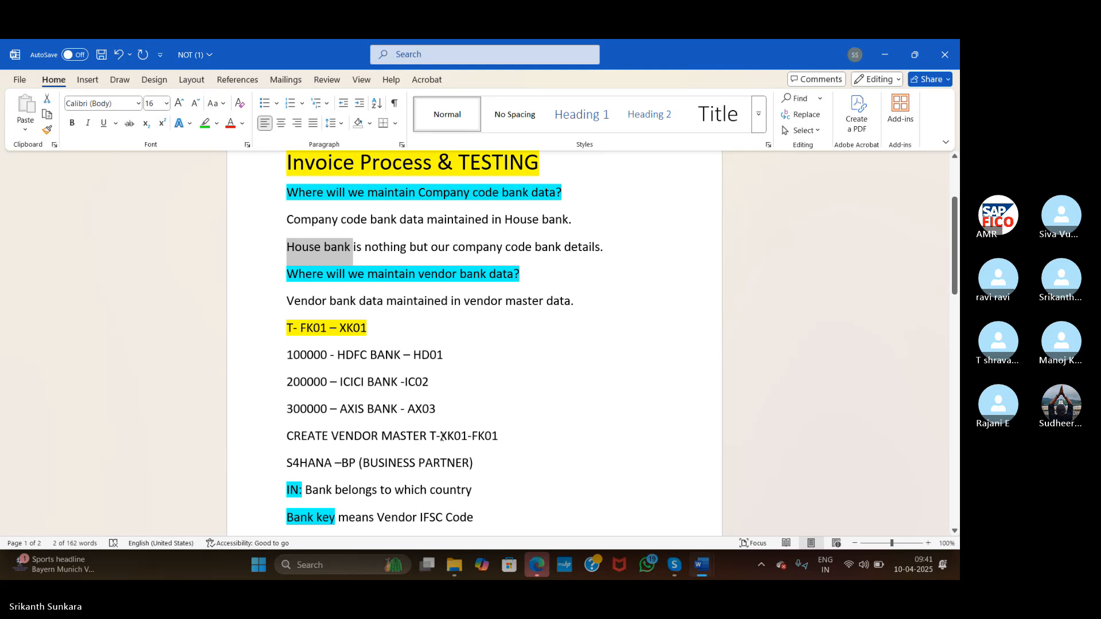
# Search Windows for SAP and launch SAP Logon
pyautogui.click(306, 564)
pyautogui.write('SAP')
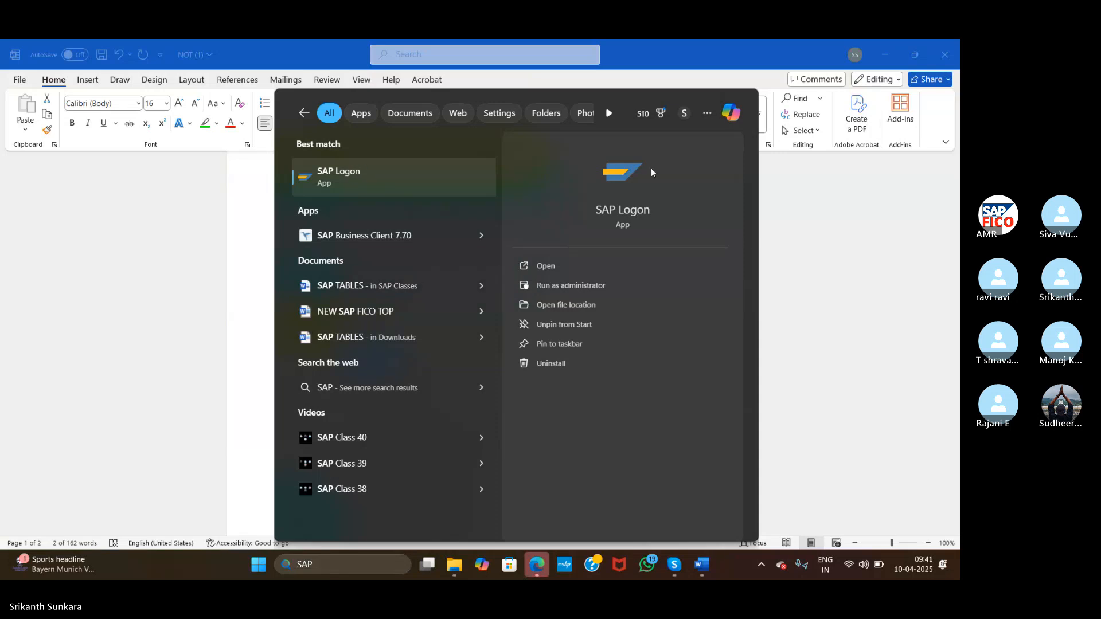
pyautogui.press('Return')
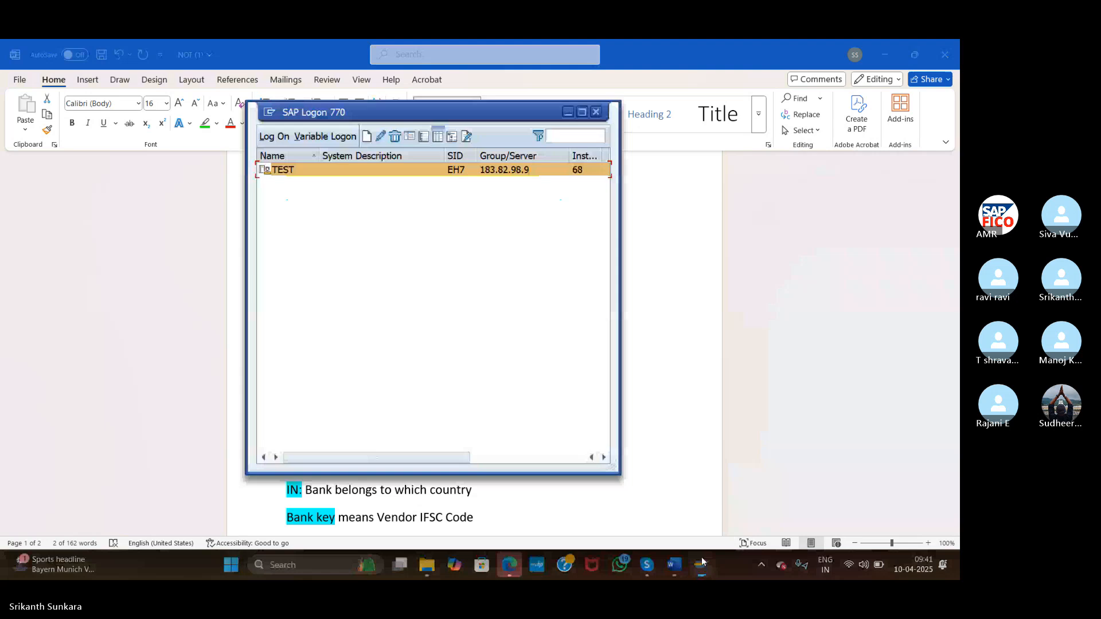
# Log on to the TEST system with the user name and password to reach SAP Easy Access
pyautogui.click(274, 137)
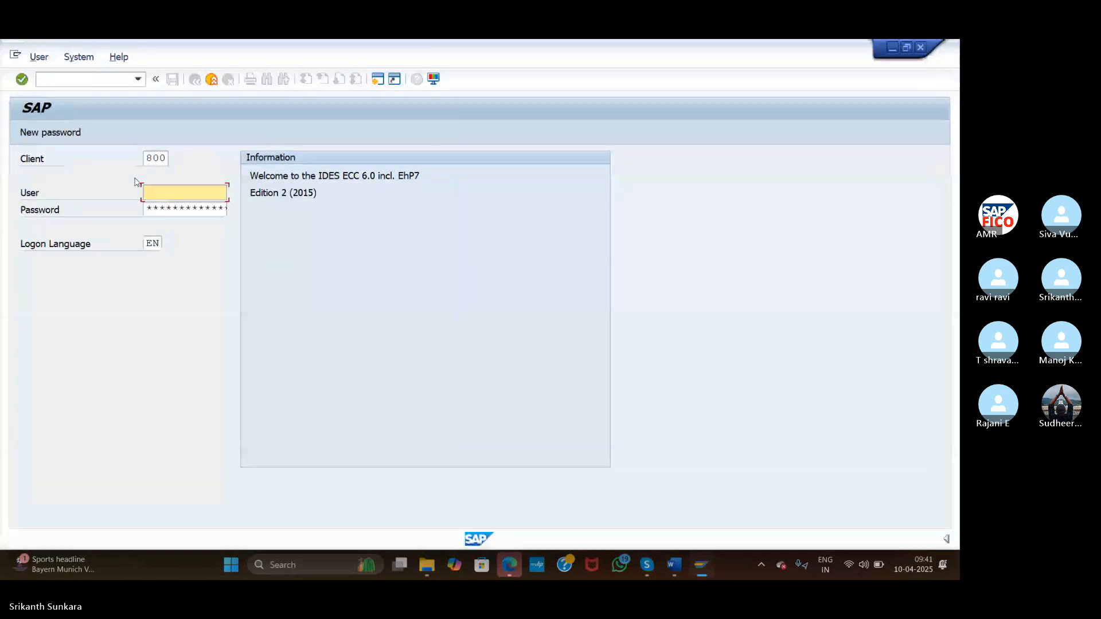
pyautogui.write('68')
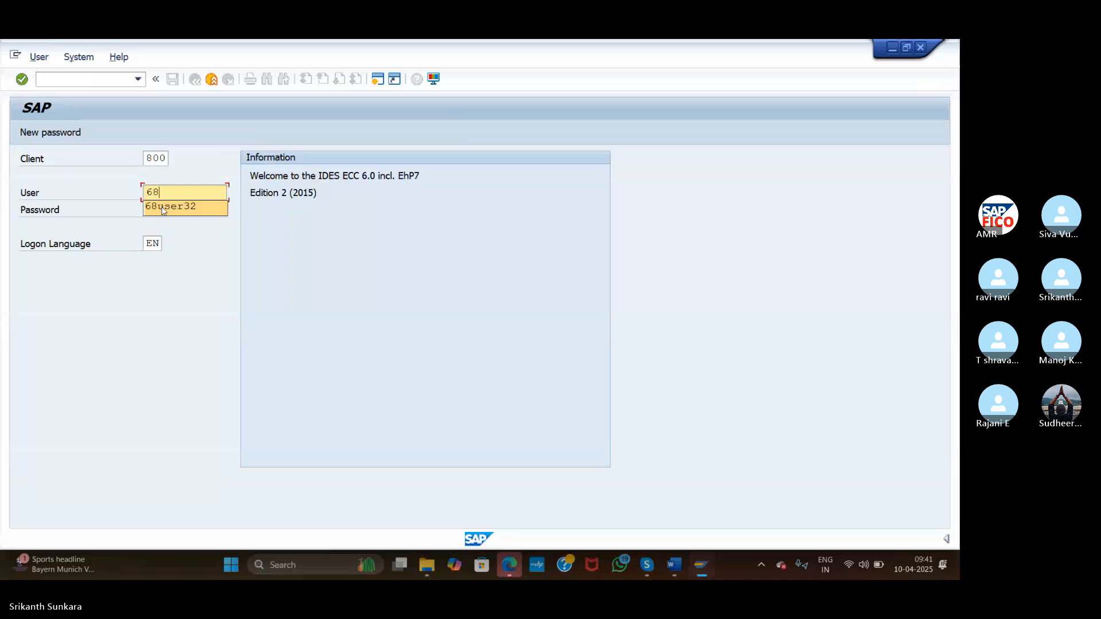
pyautogui.click(163, 207)
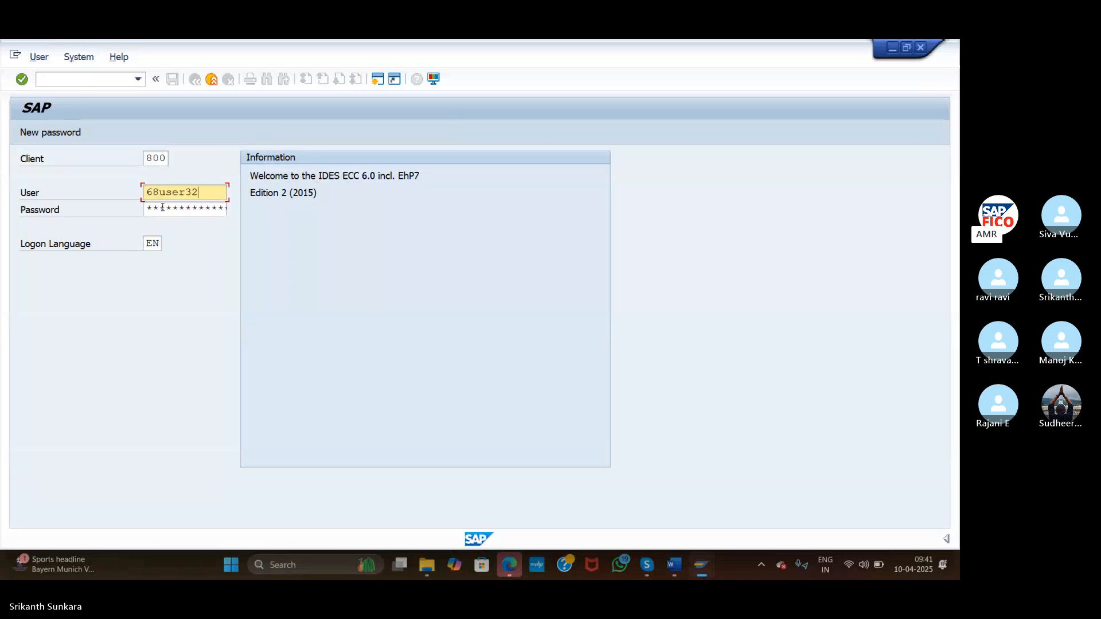
pyautogui.click(163, 208)
pyautogui.write('*')
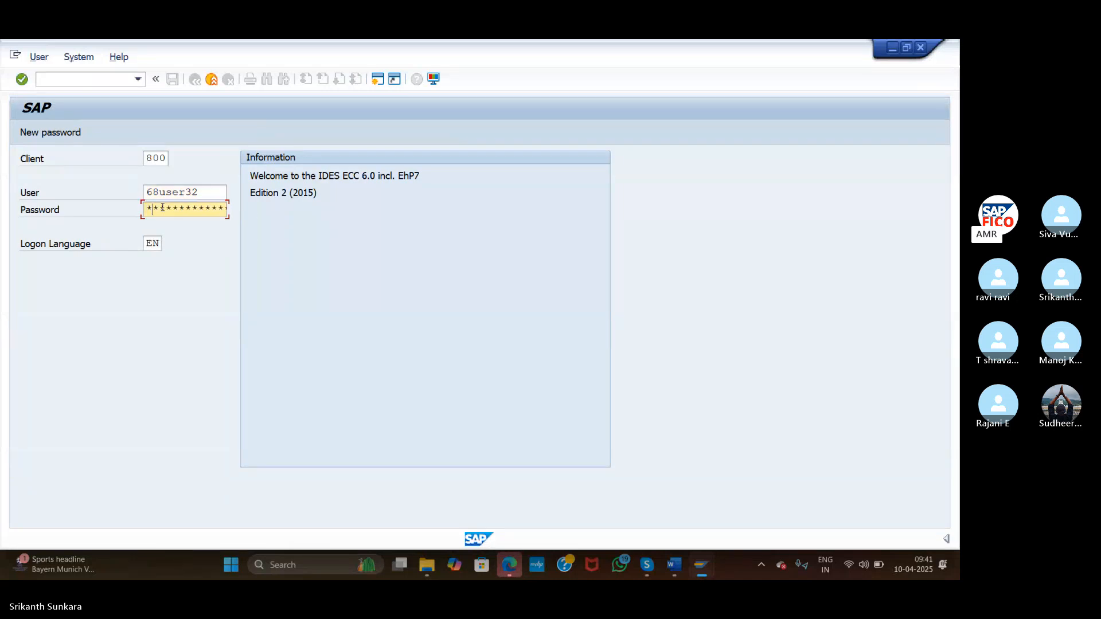
pyautogui.write('*******')
pyautogui.click(26, 81)
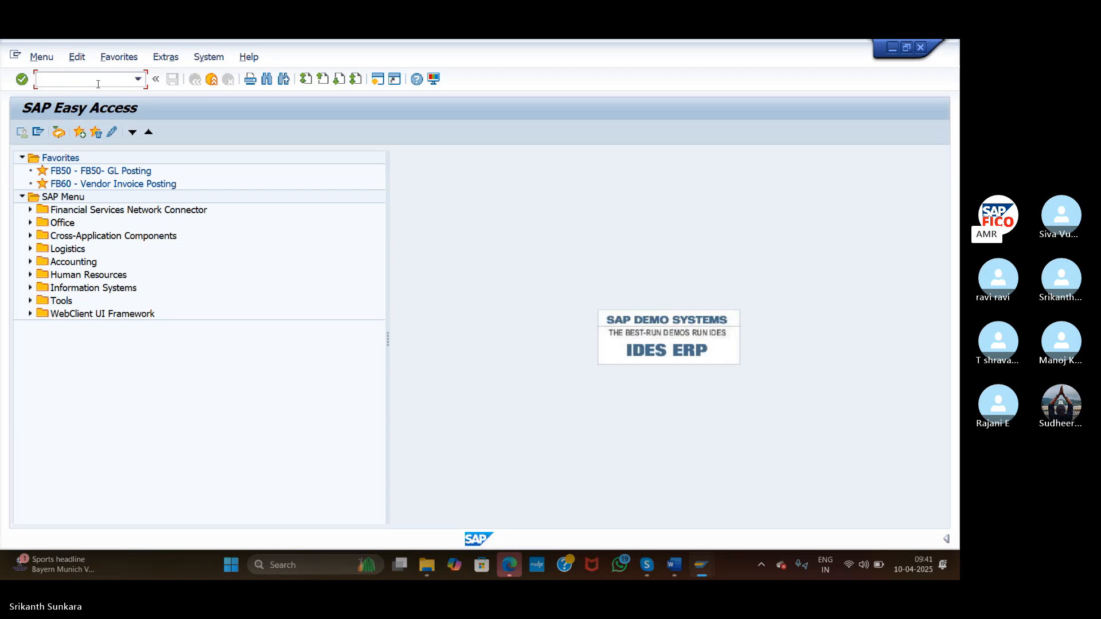
# Run XK01 with company code ASI and account group AGDV to reach the vendor address screen
pyautogui.write('xk01')
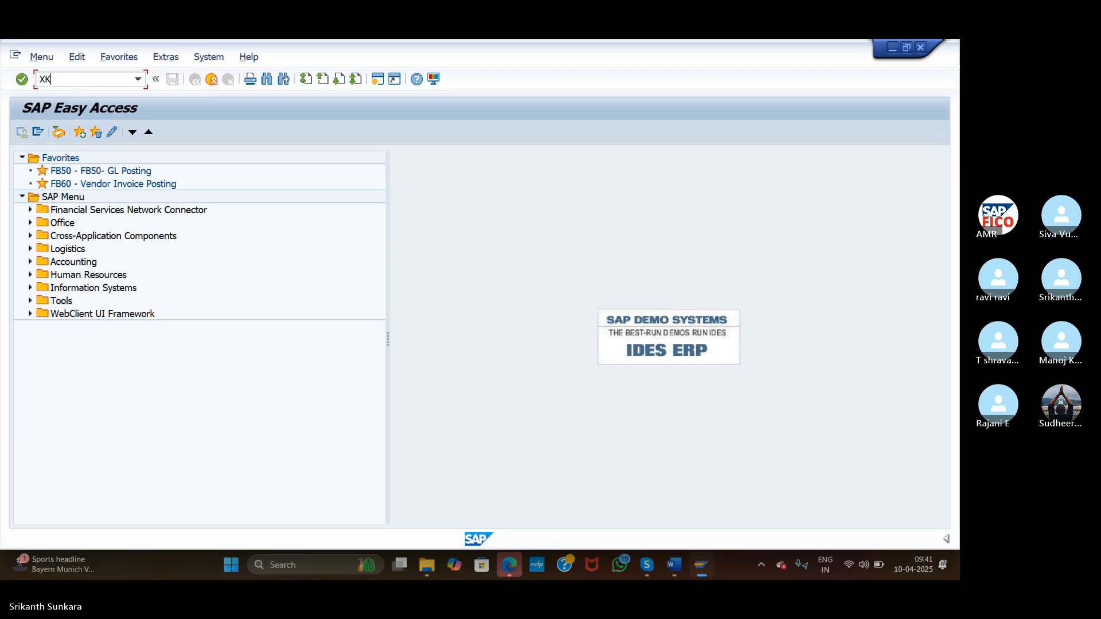
pyautogui.press('Return')
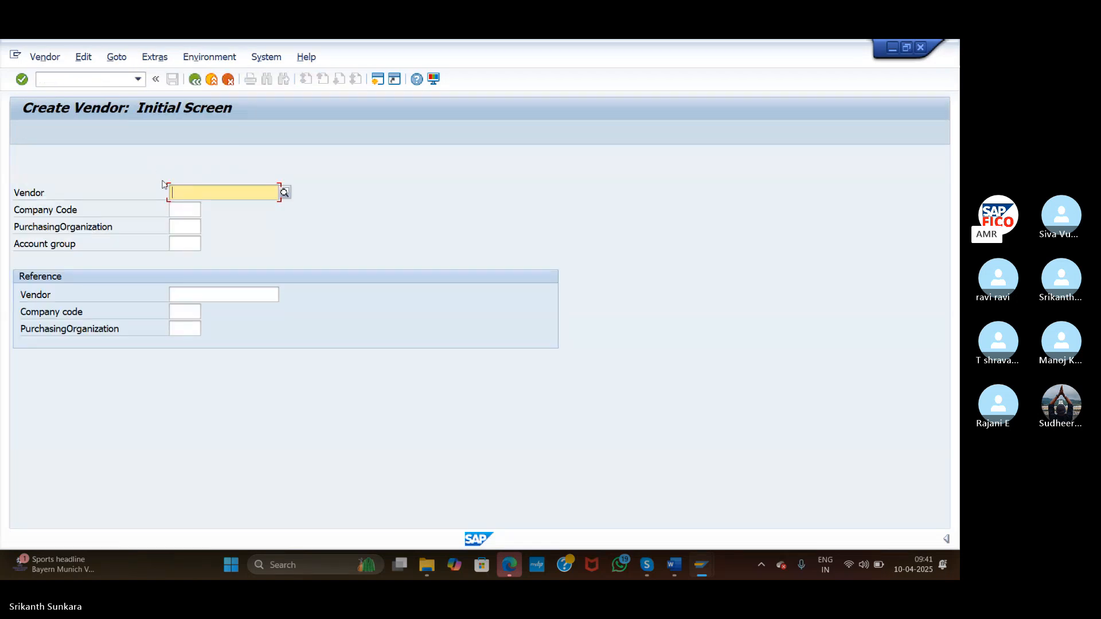
pyautogui.click(186, 211)
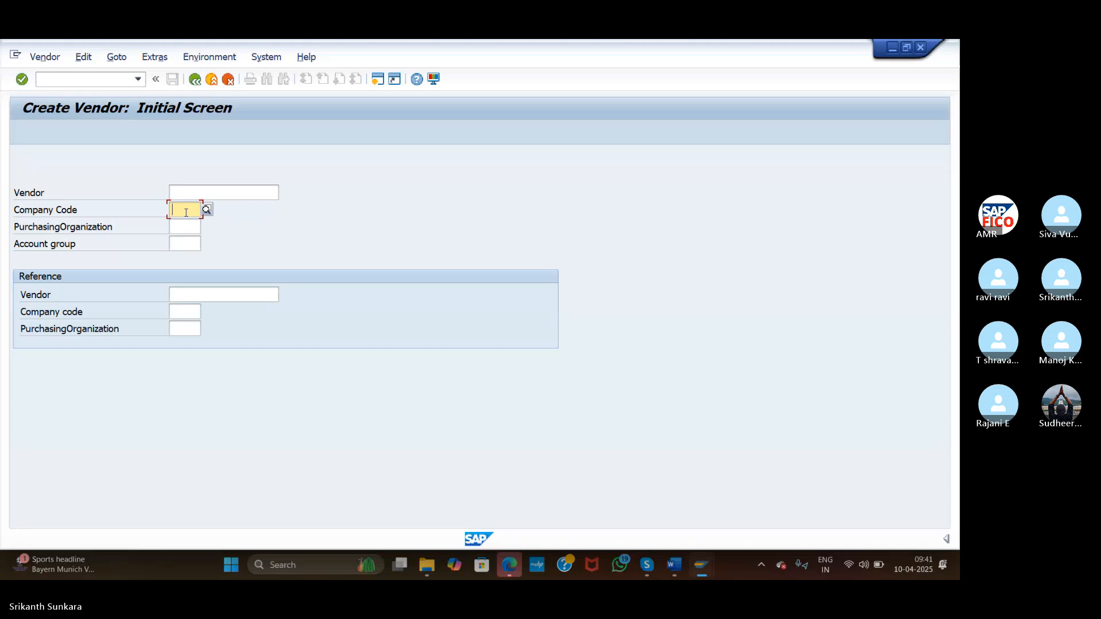
pyautogui.write('ASI')
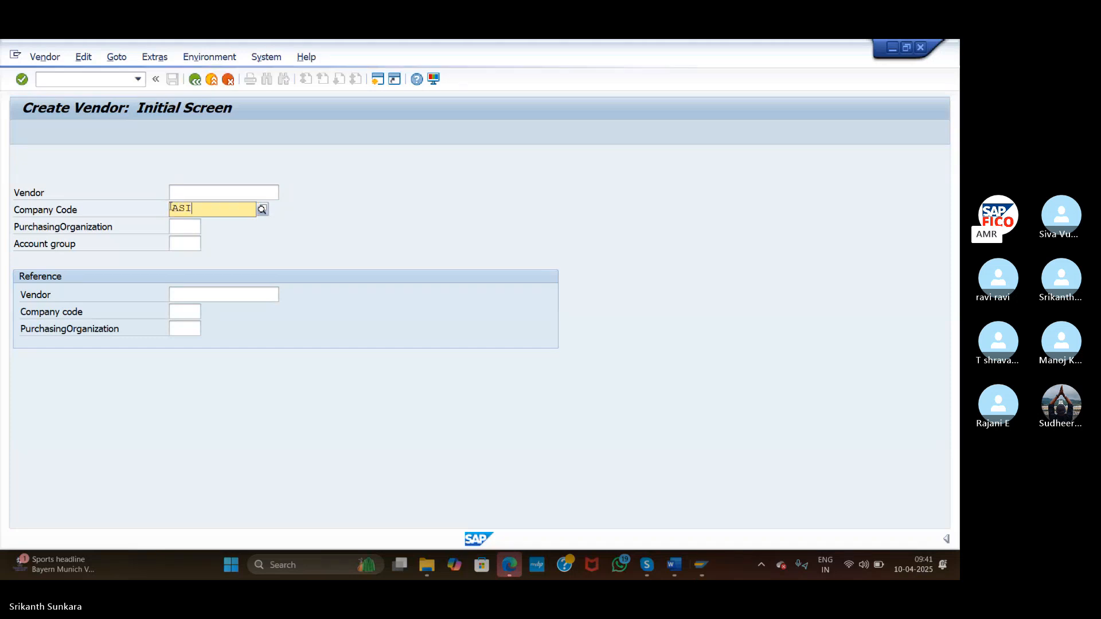
pyautogui.click(217, 210)
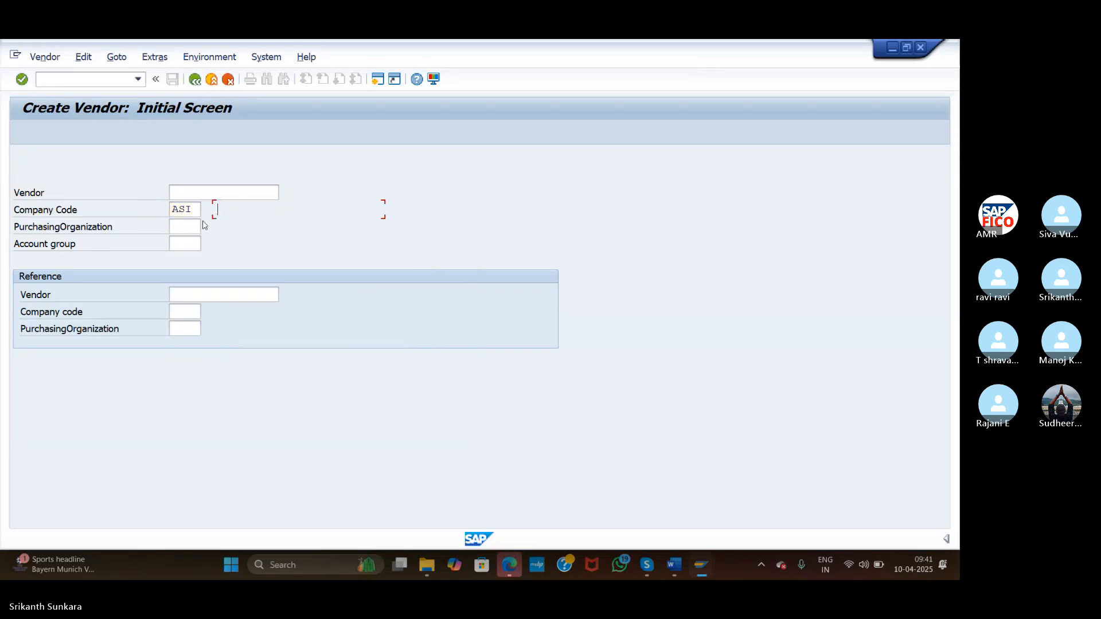
pyautogui.click(188, 244)
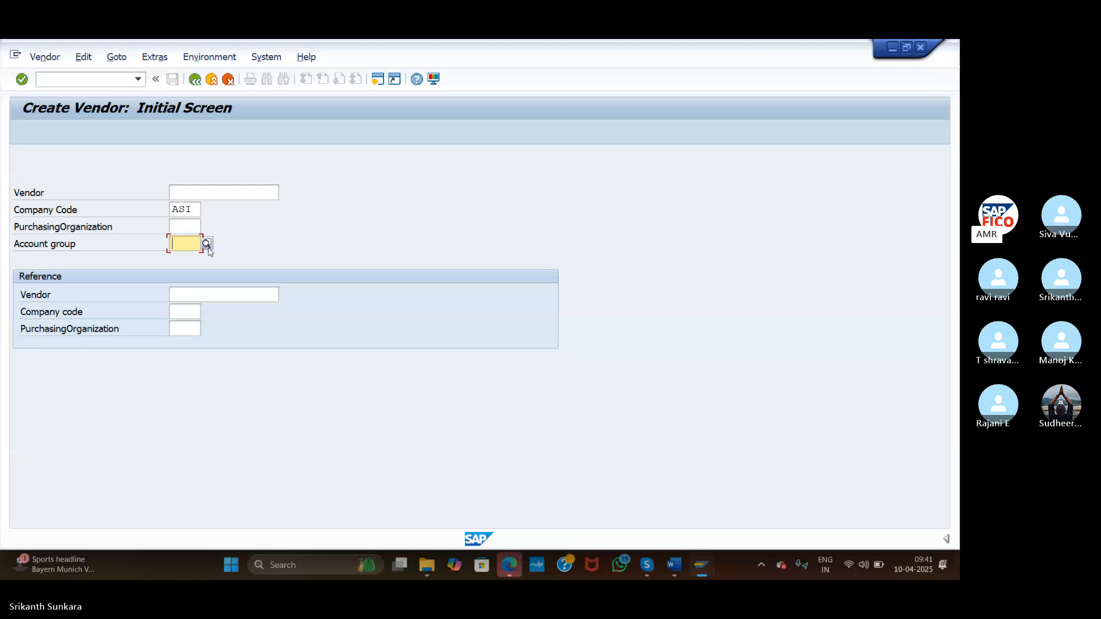
pyautogui.click(206, 244)
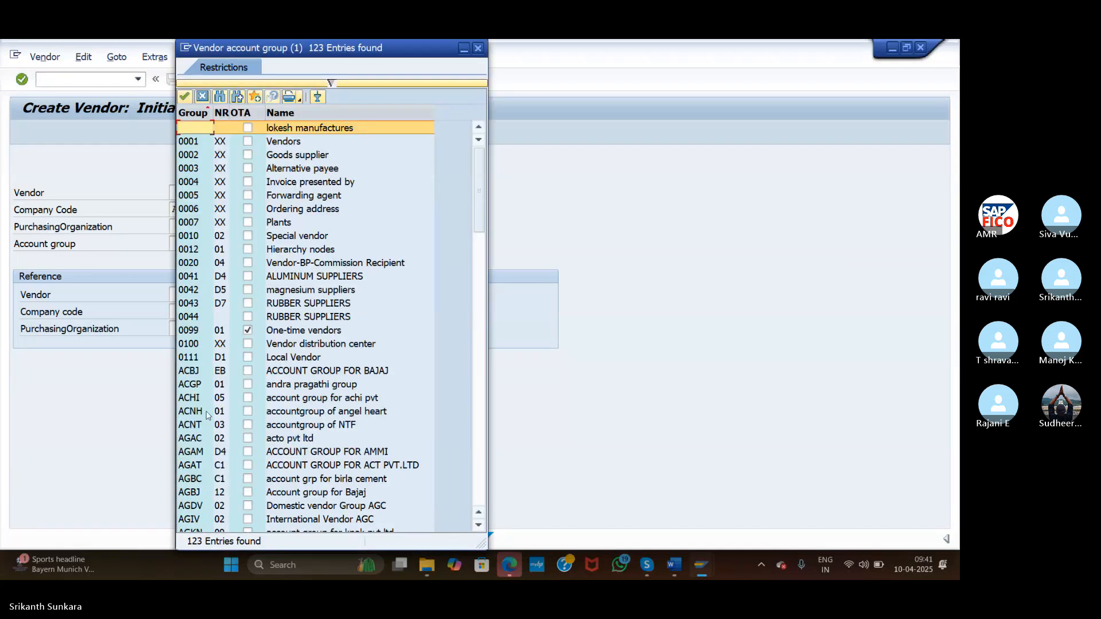
pyautogui.doubleClick(286, 508)
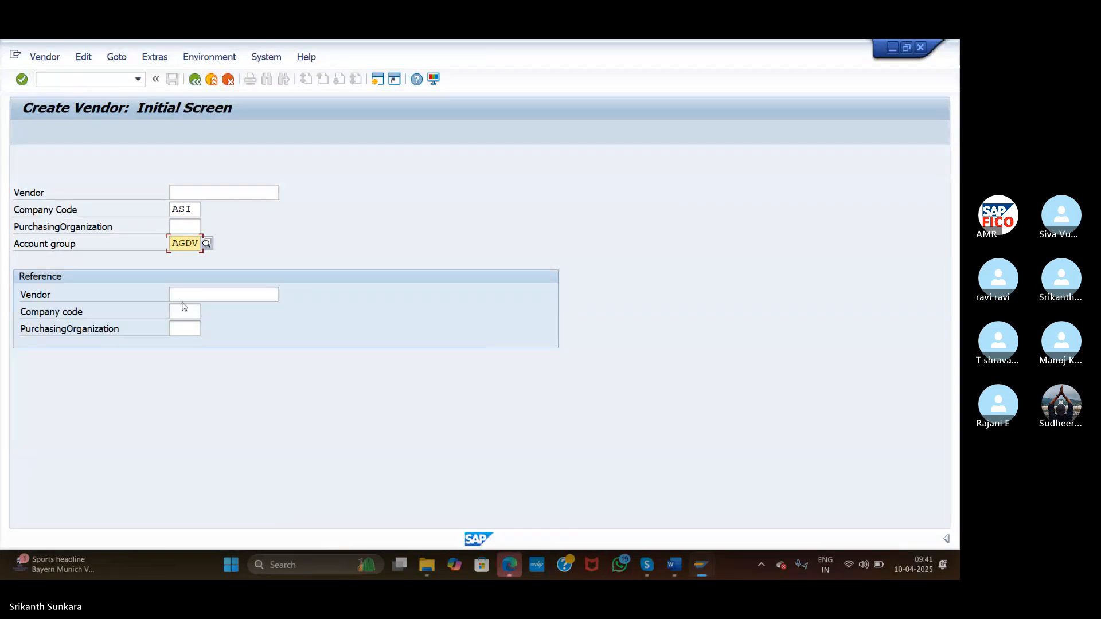
pyautogui.click(24, 84)
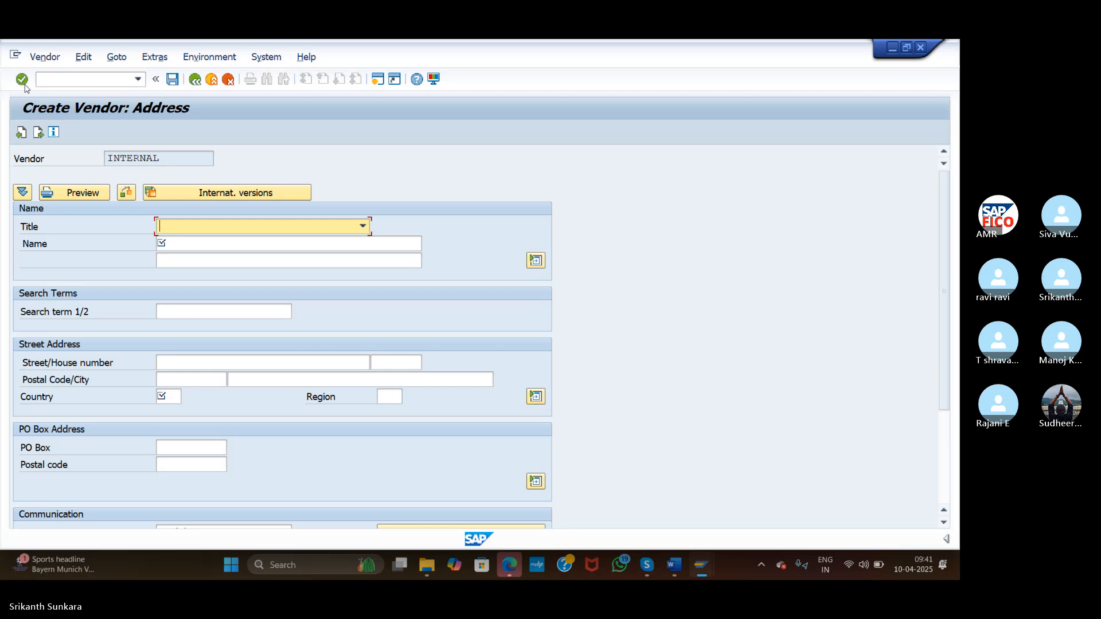
# Set the vendor title to Company and the name to Haritha Enterprises
pyautogui.click(264, 227)
pyautogui.click(223, 242)
pyautogui.click(192, 244)
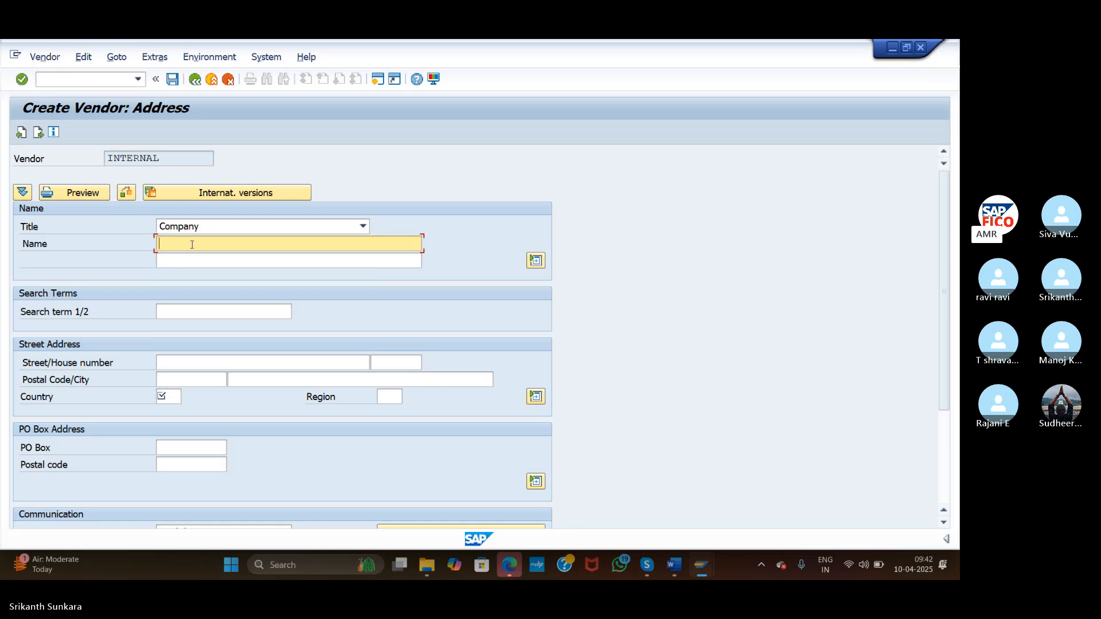
pyautogui.write('H')
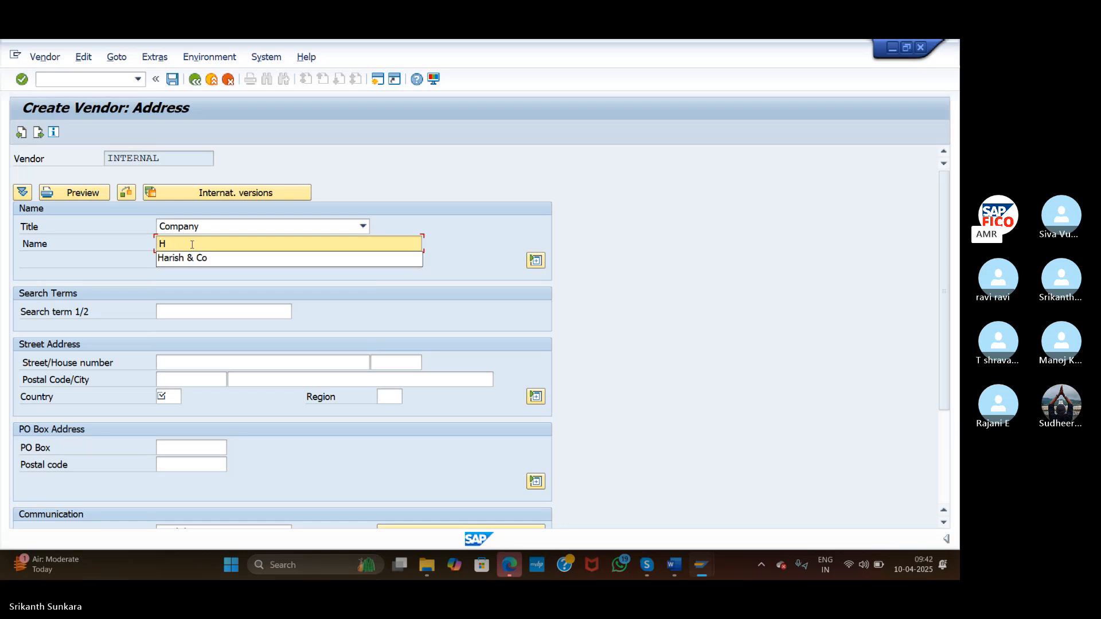
pyautogui.write('aritha')
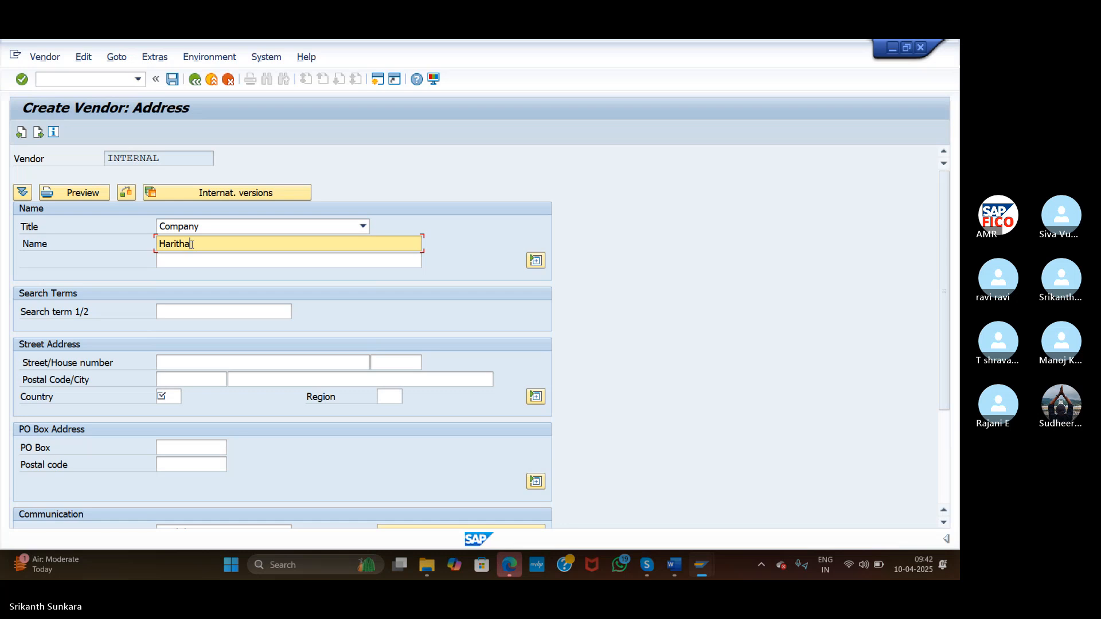
pyautogui.write(' Enterprises')
# Enter street Kisytareddypet, house number 123 and the postal code
pyautogui.click(174, 363)
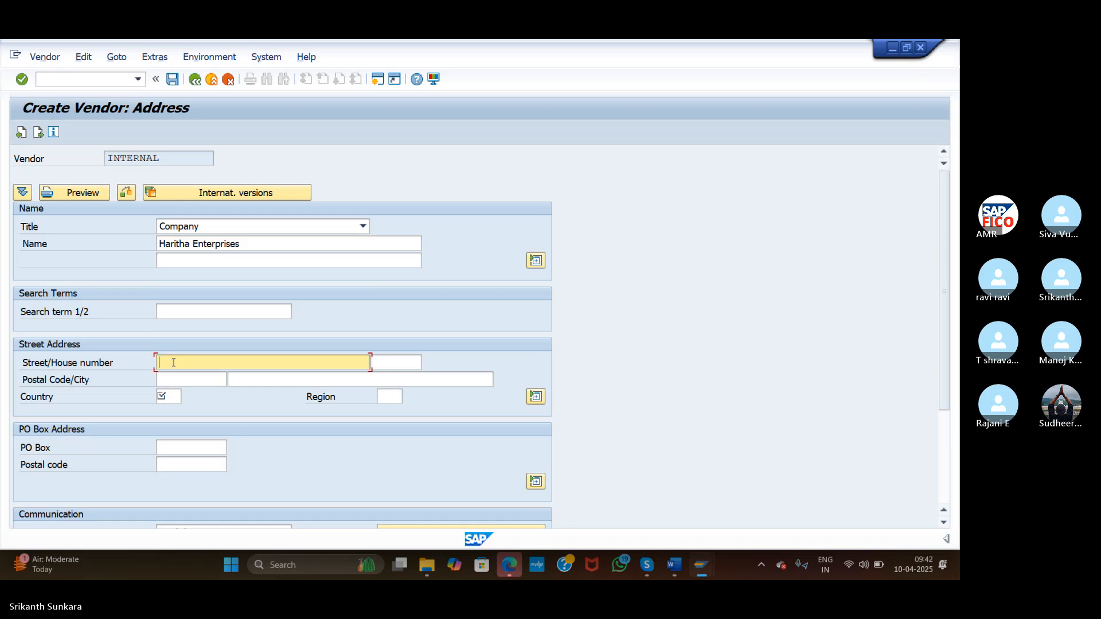
pyautogui.write('123')
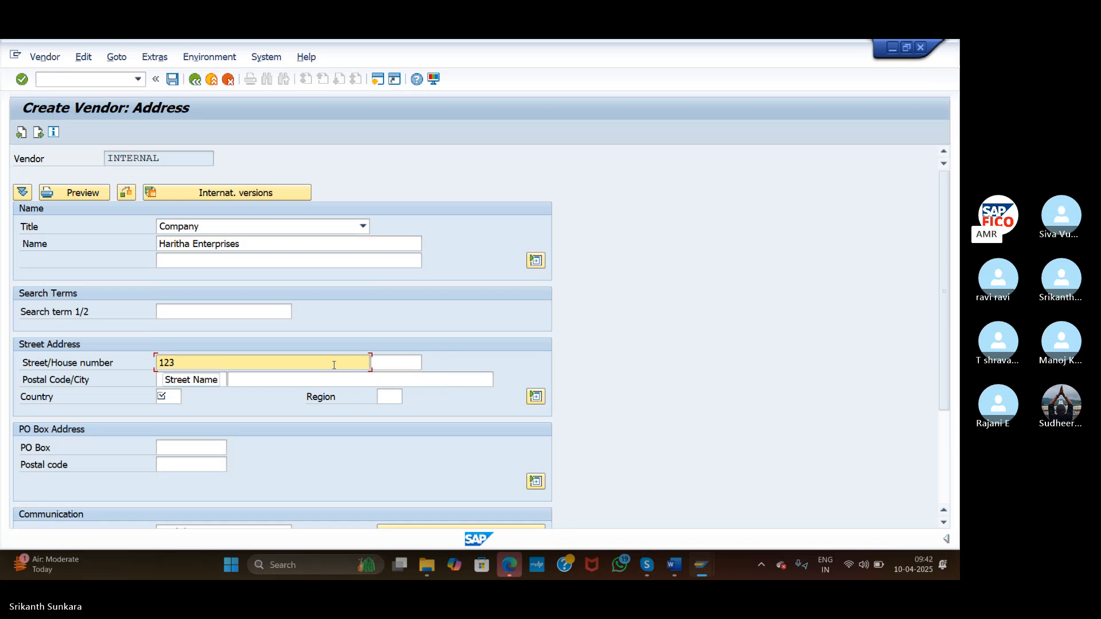
pyautogui.moveTo(334, 365); pyautogui.dragTo(115, 375)
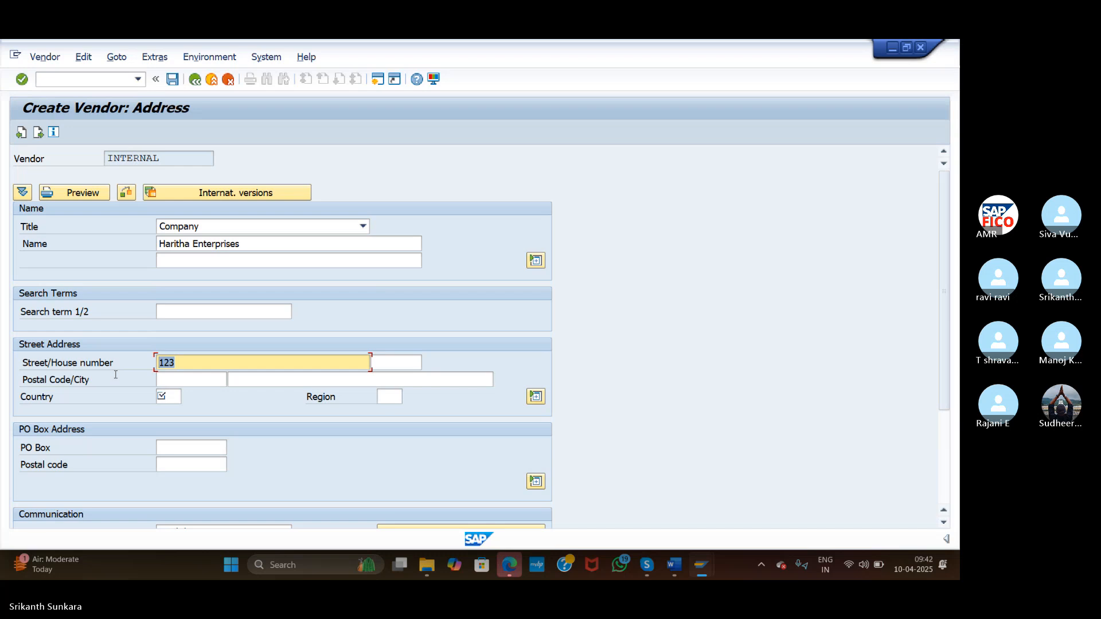
pyautogui.press('Tab')
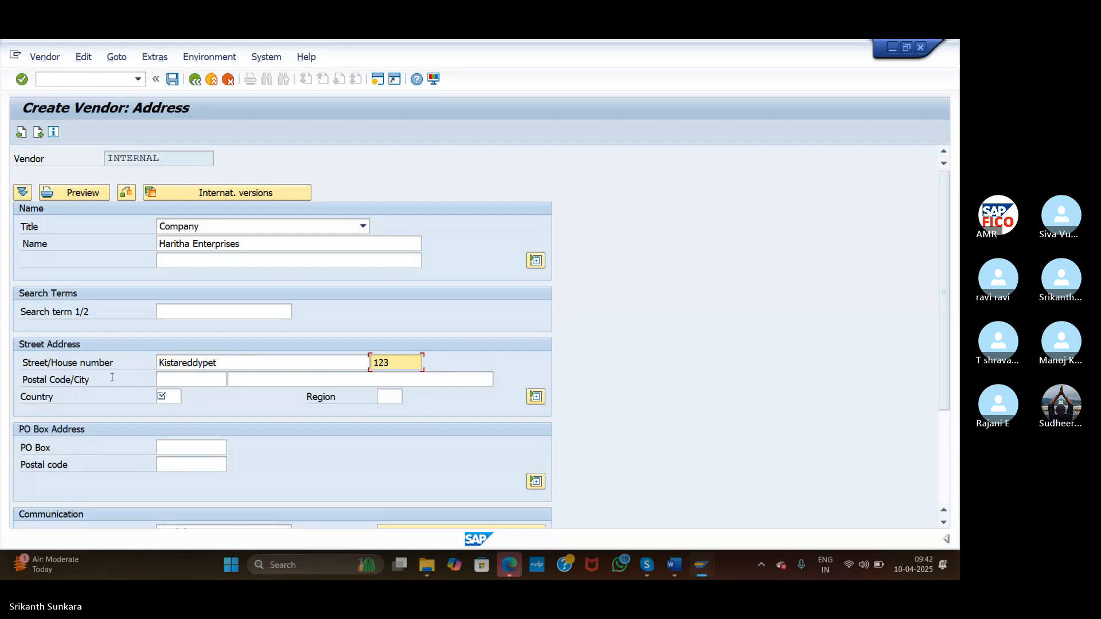
pyautogui.click(170, 379)
pyautogui.write('5000')
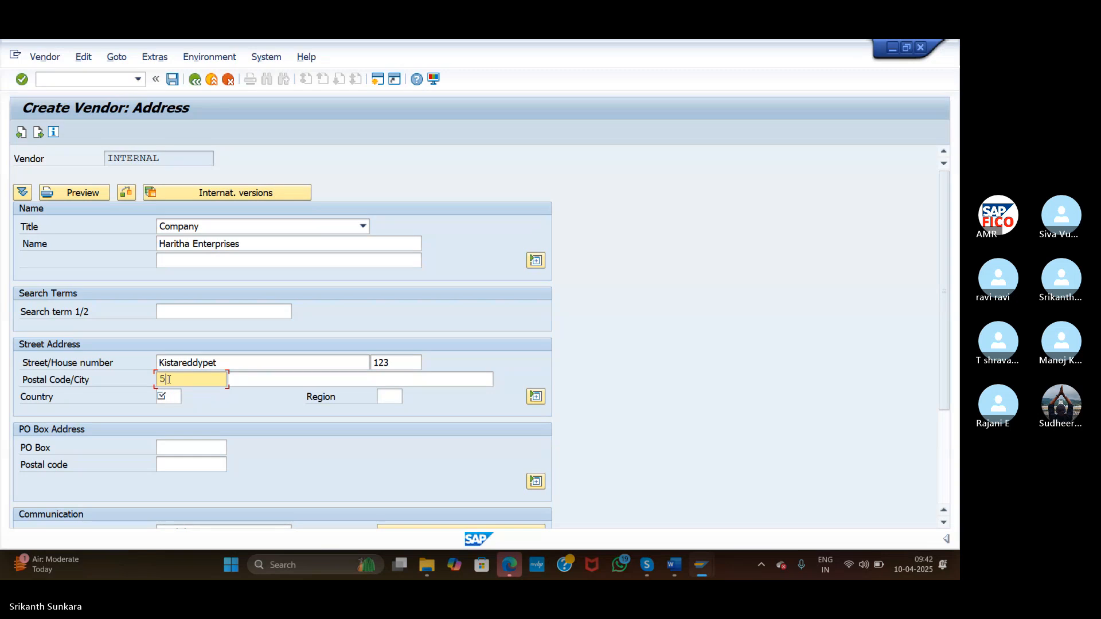
pyautogui.press('BackSpace')
pyautogui.press('BackSpace')
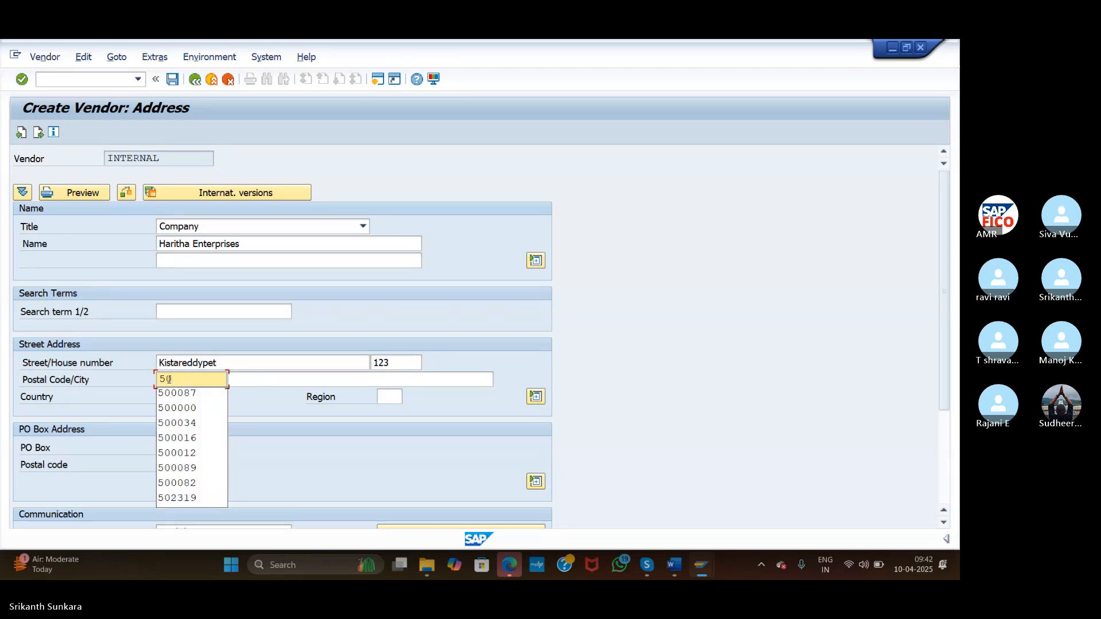
pyautogui.write('2319')
# Set the city to Hyderabad and the country to IN (India)
pyautogui.press('Tab')
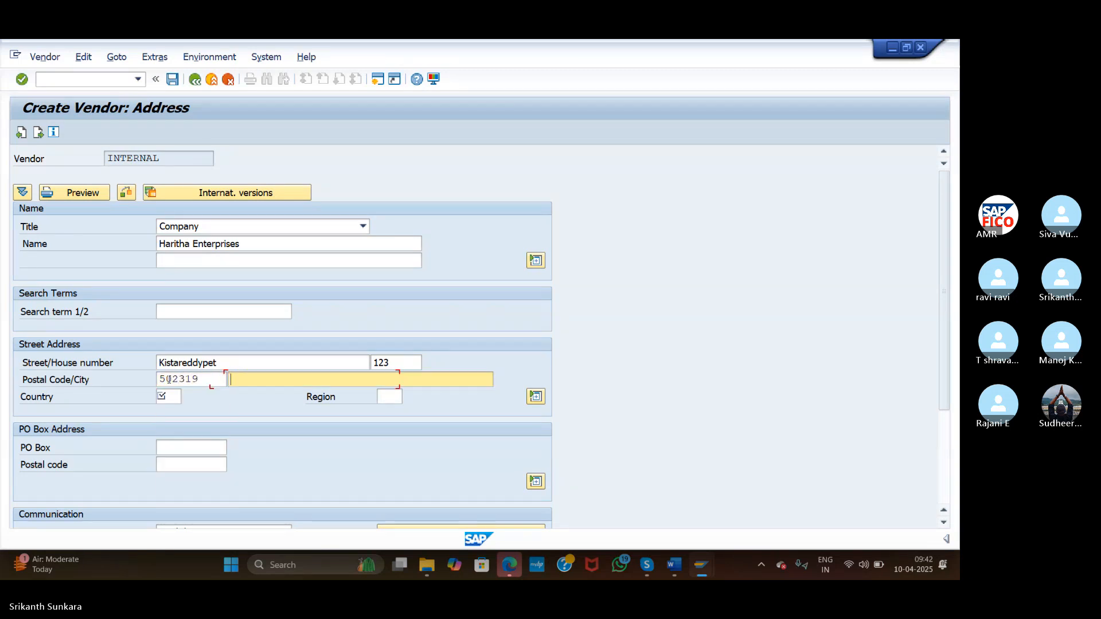
pyautogui.write('Hyde')
pyautogui.click(261, 395)
pyautogui.click(170, 398)
pyautogui.write('IN')
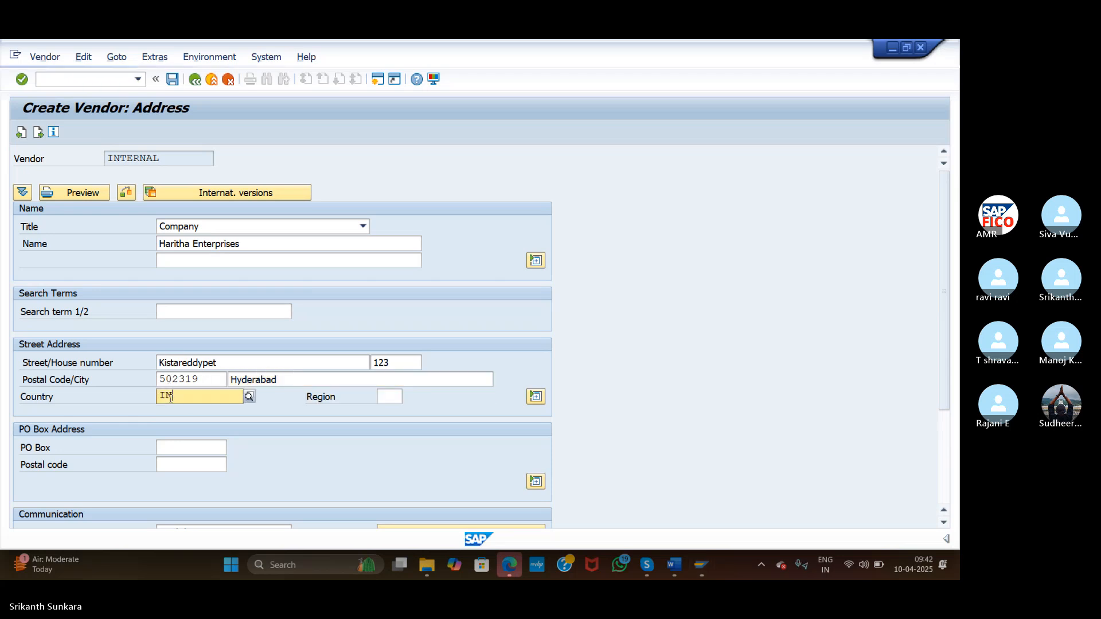
pyautogui.press('Return')
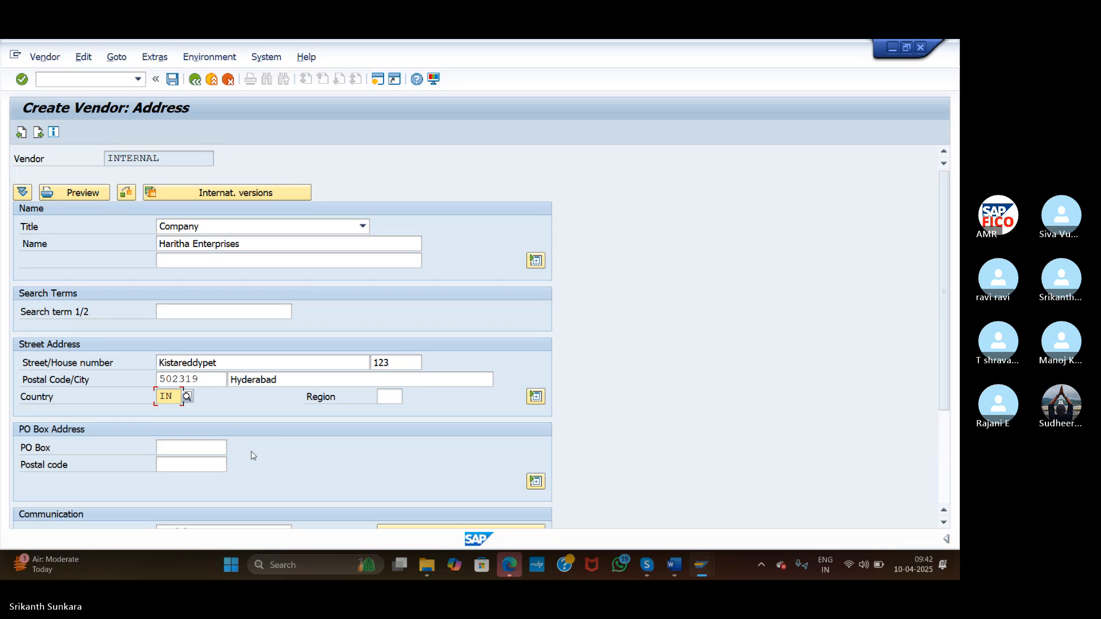
# Enter PO box 123456 with postal code 502319 and continue to the Control screen
pyautogui.click(206, 446)
pyautogui.write('123456')
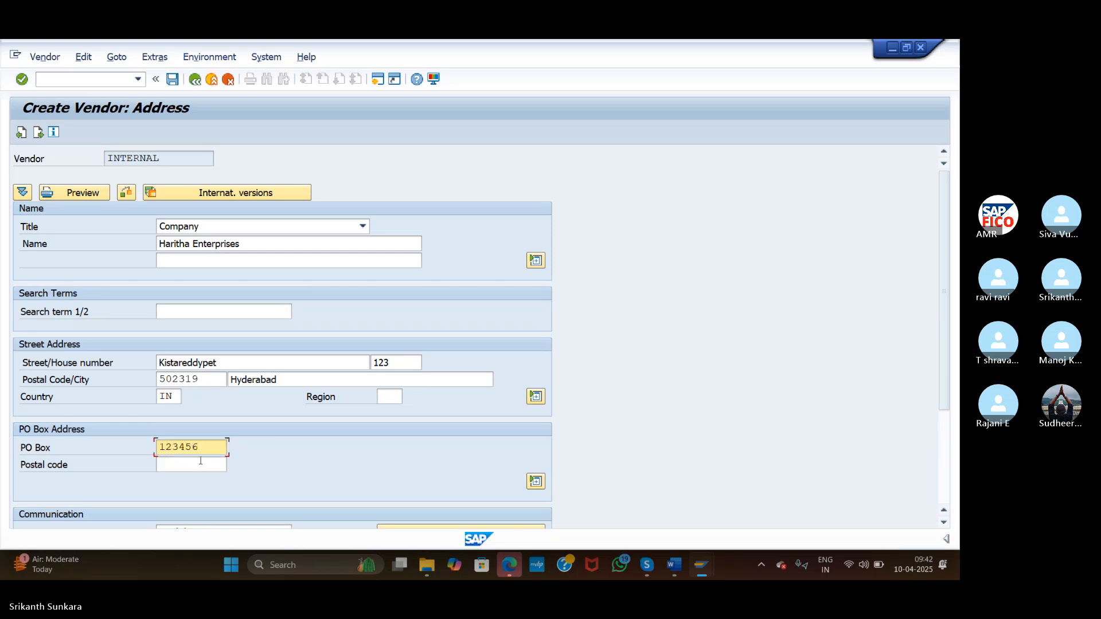
pyautogui.click(197, 465)
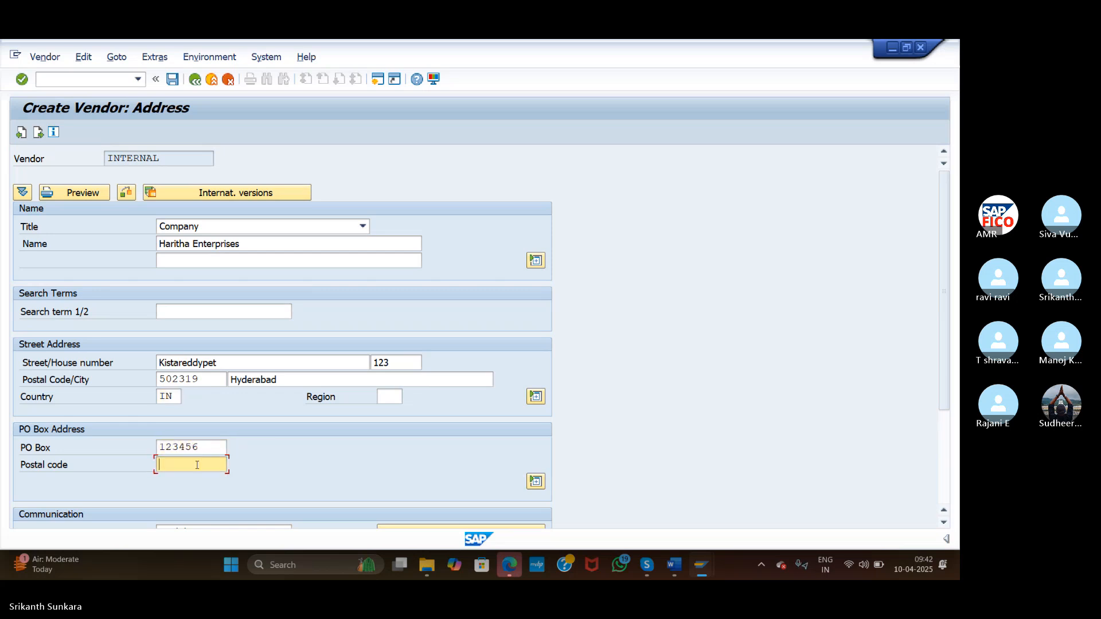
pyautogui.write('502319')
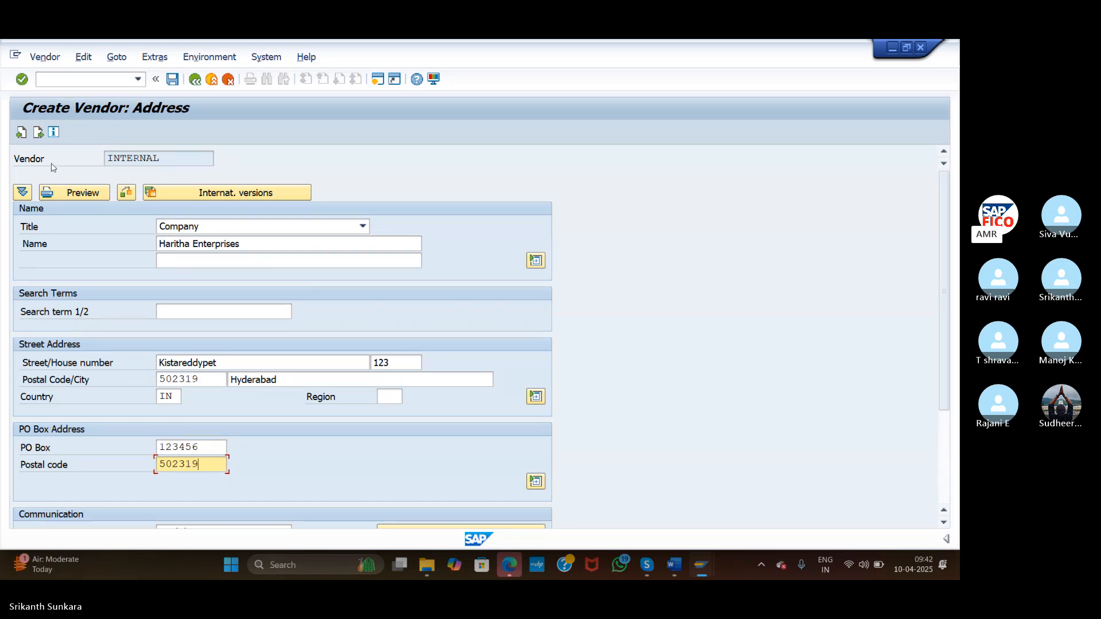
pyautogui.click(38, 132)
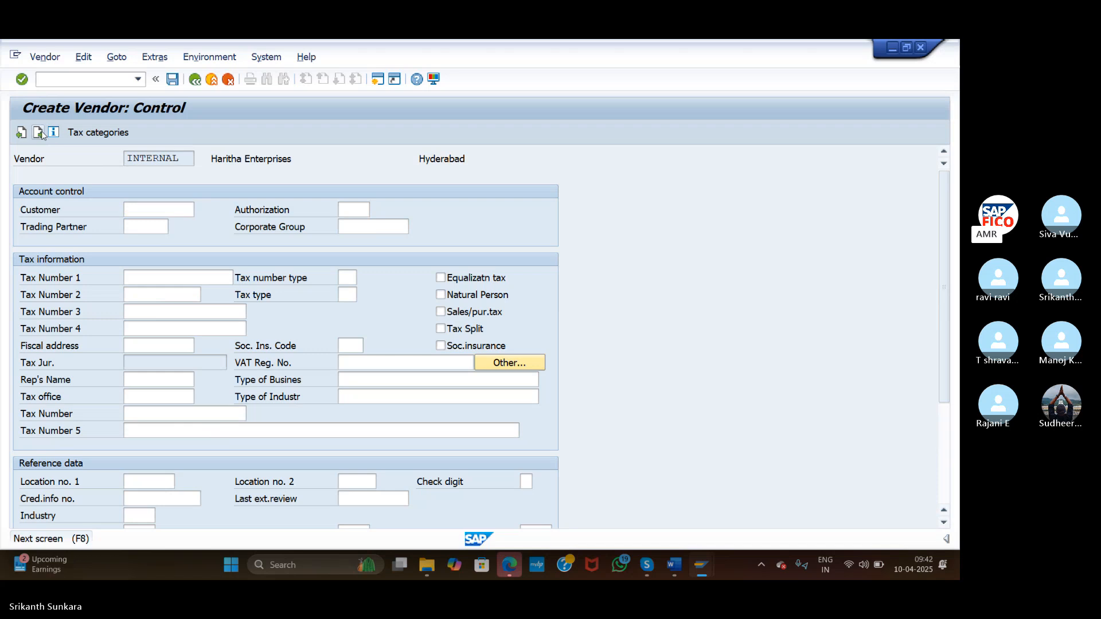
# Go back to the address screen, set region 36 (Telangana), and advance again
pyautogui.click(38, 132)
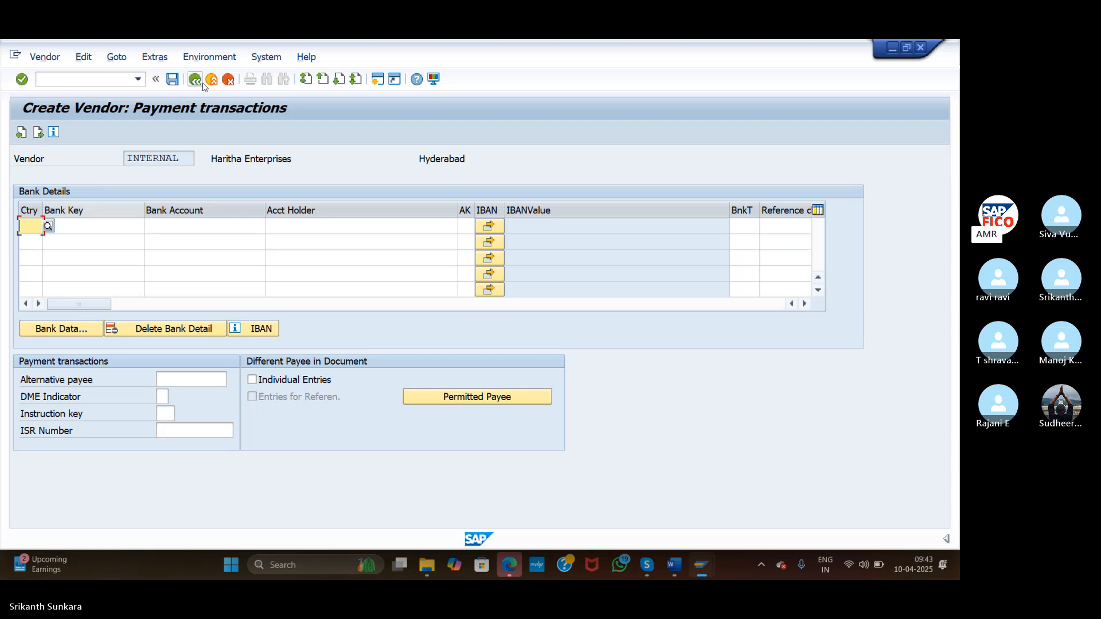
pyautogui.click(21, 133)
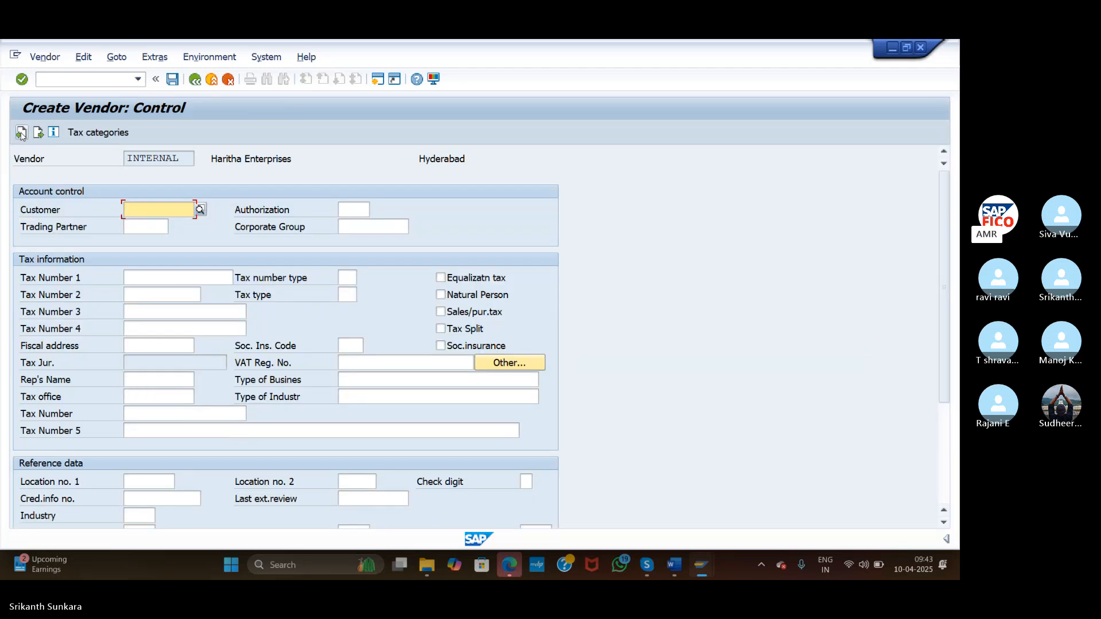
pyautogui.click(21, 133)
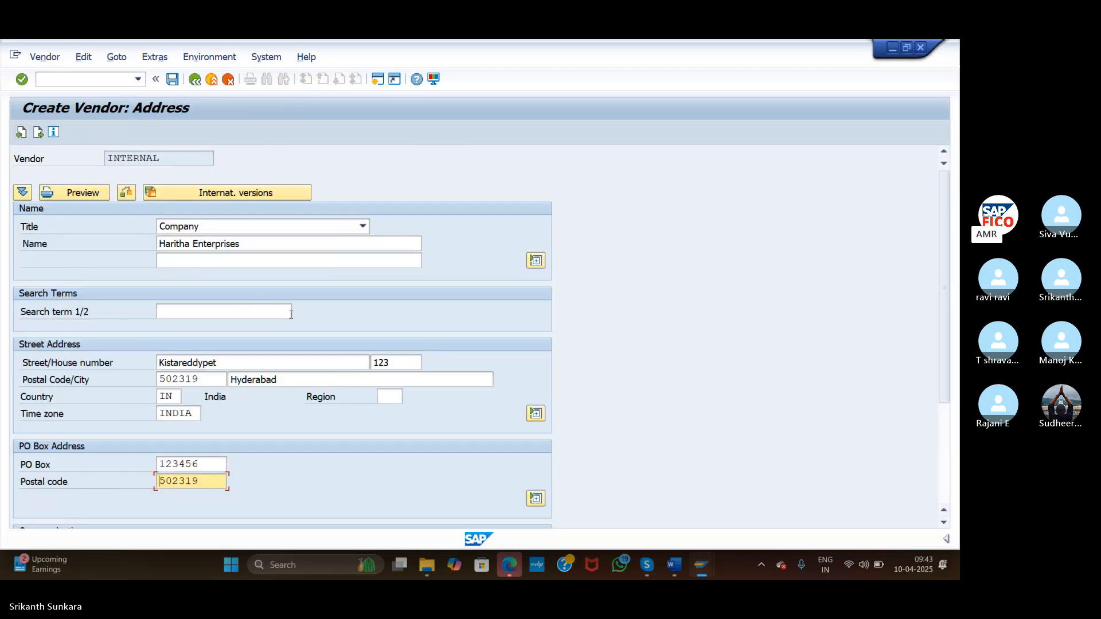
pyautogui.click(391, 398)
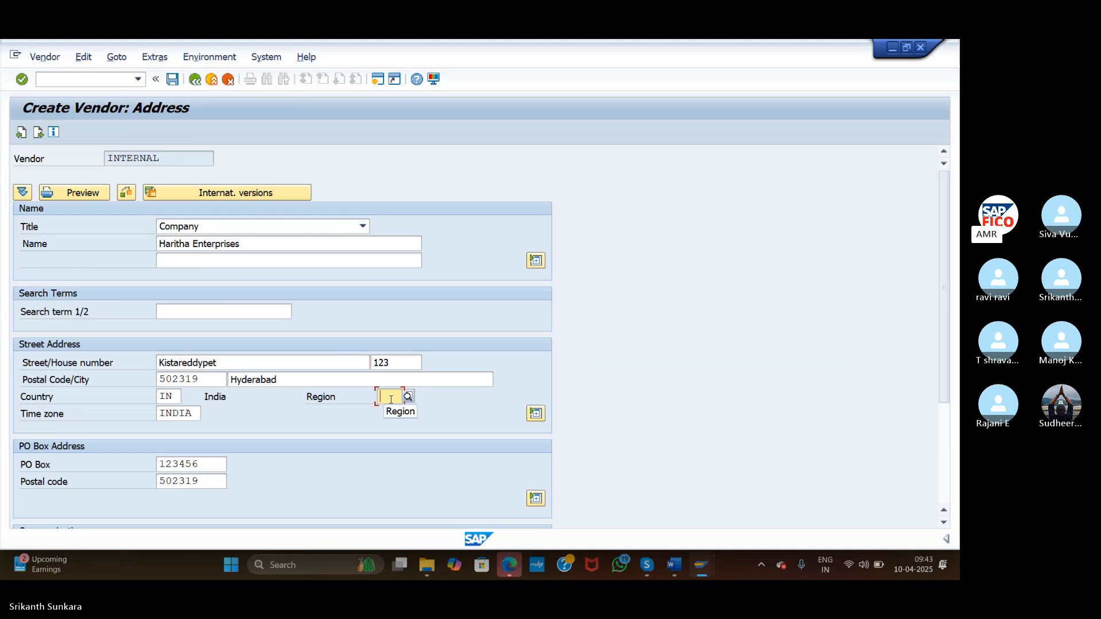
pyautogui.write('36')
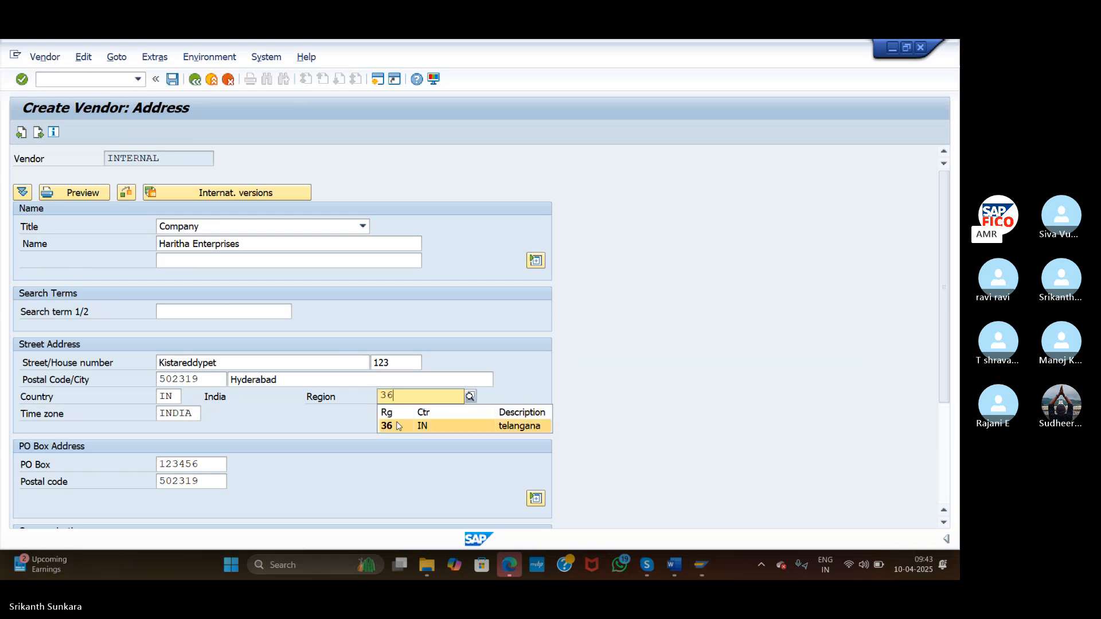
pyautogui.click(399, 426)
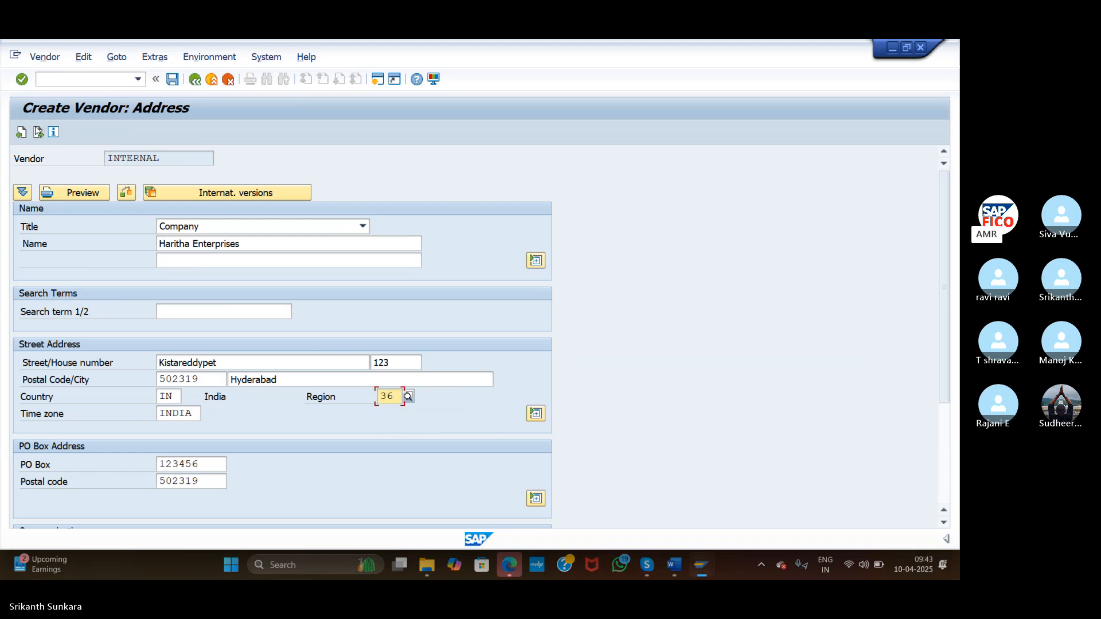
pyautogui.click(39, 132)
# On the payment transactions screen, enter bank country IN, key HDFC9966, the account number and holder Haritha Enterprises
pyautogui.click(39, 131)
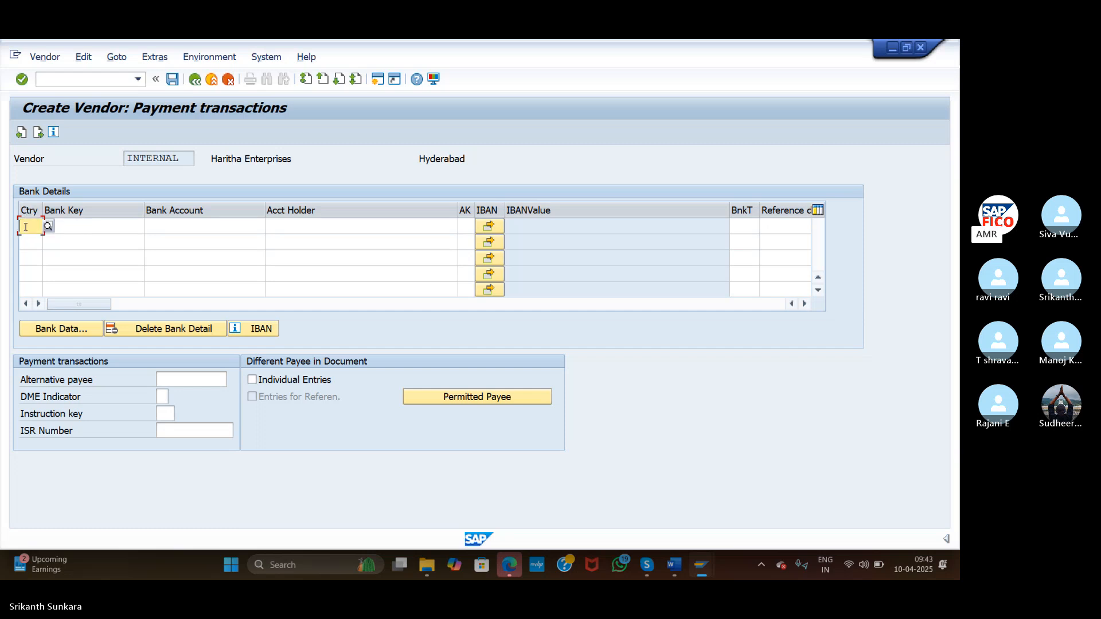
pyautogui.write('IN')
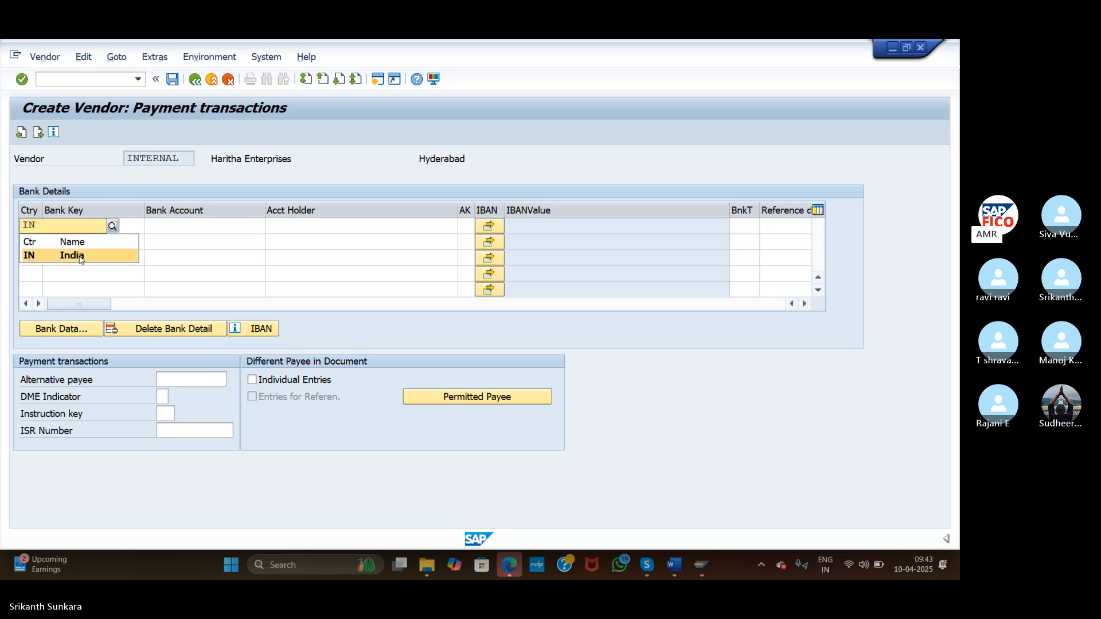
pyautogui.click(53, 256)
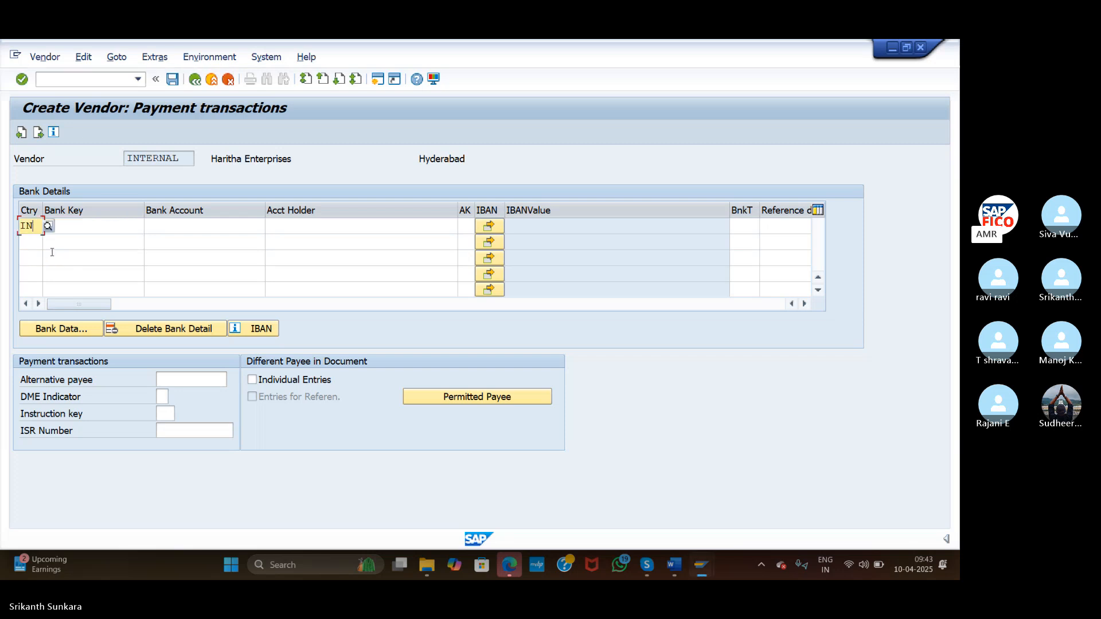
pyautogui.click(78, 225)
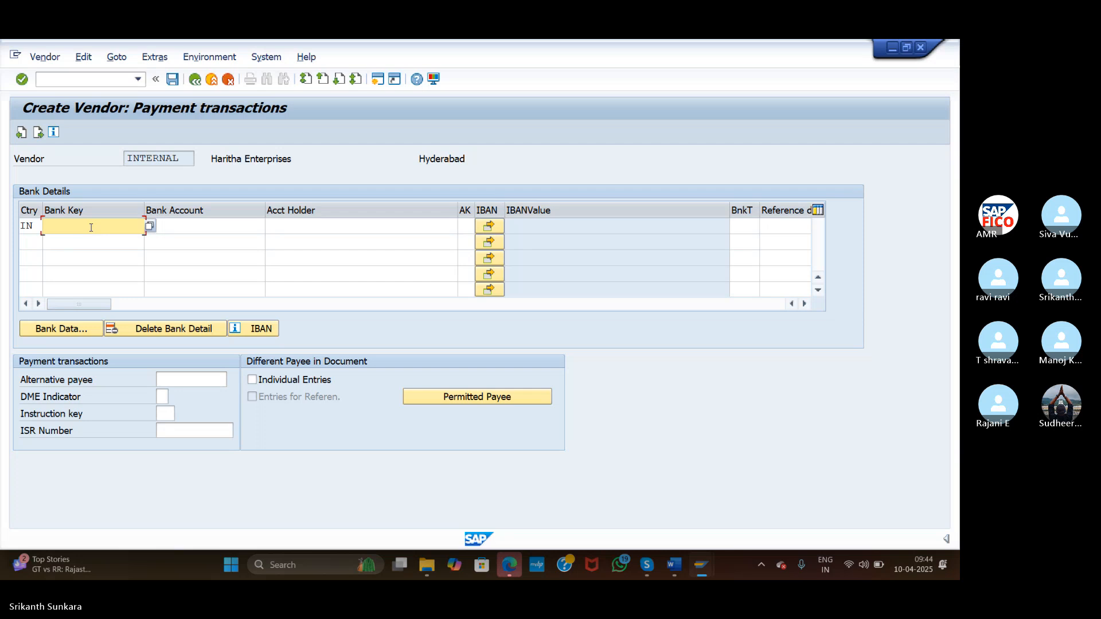
pyautogui.write('HDF')
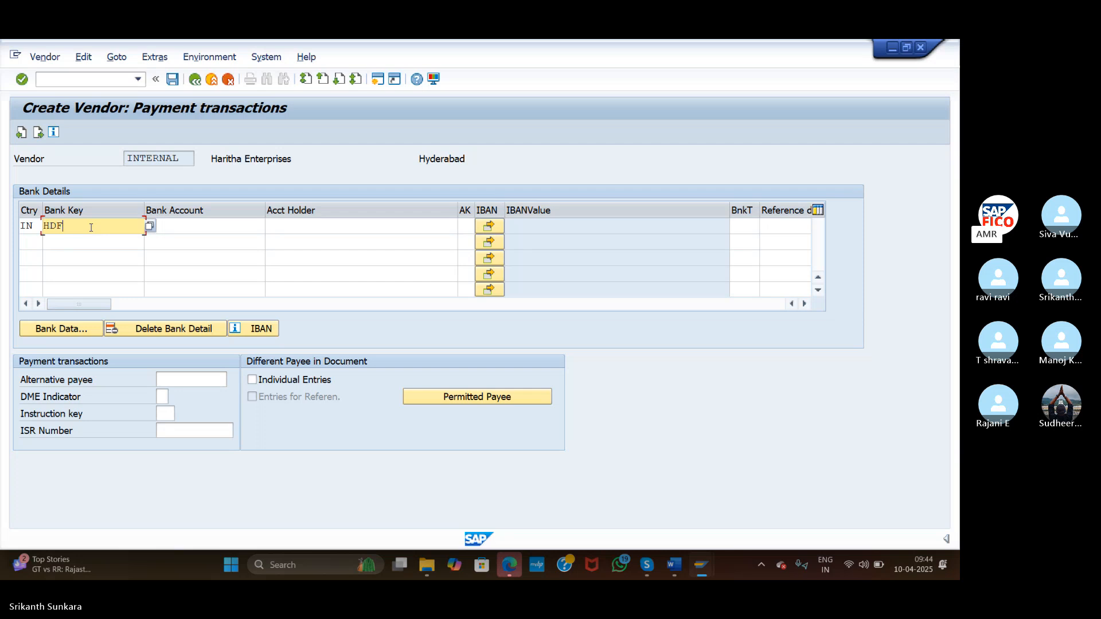
pyautogui.write('C9966')
pyautogui.click(177, 228)
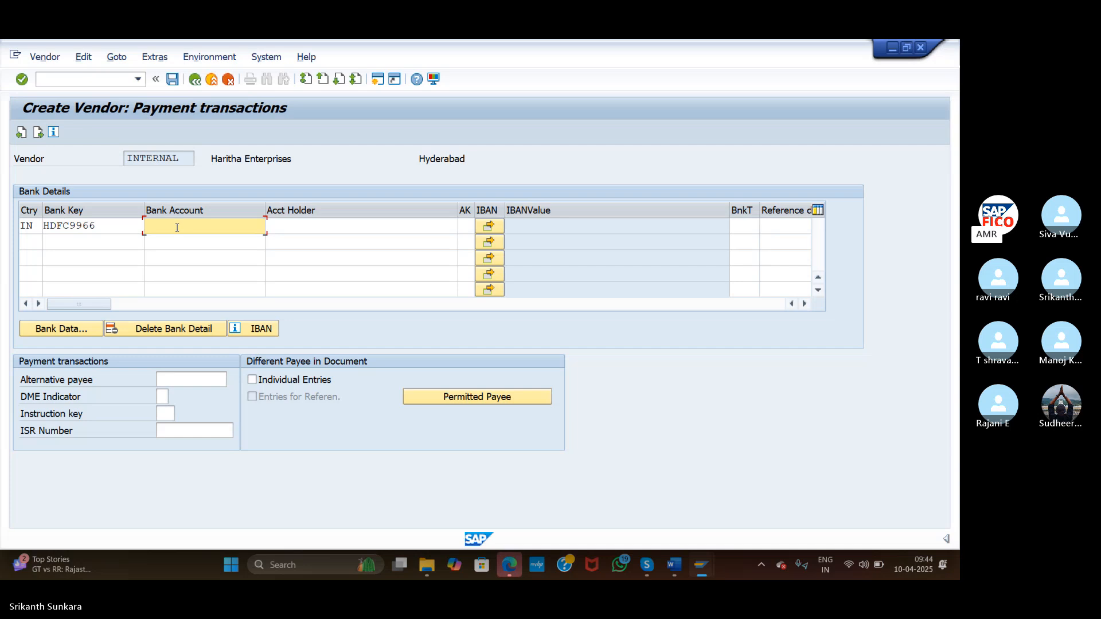
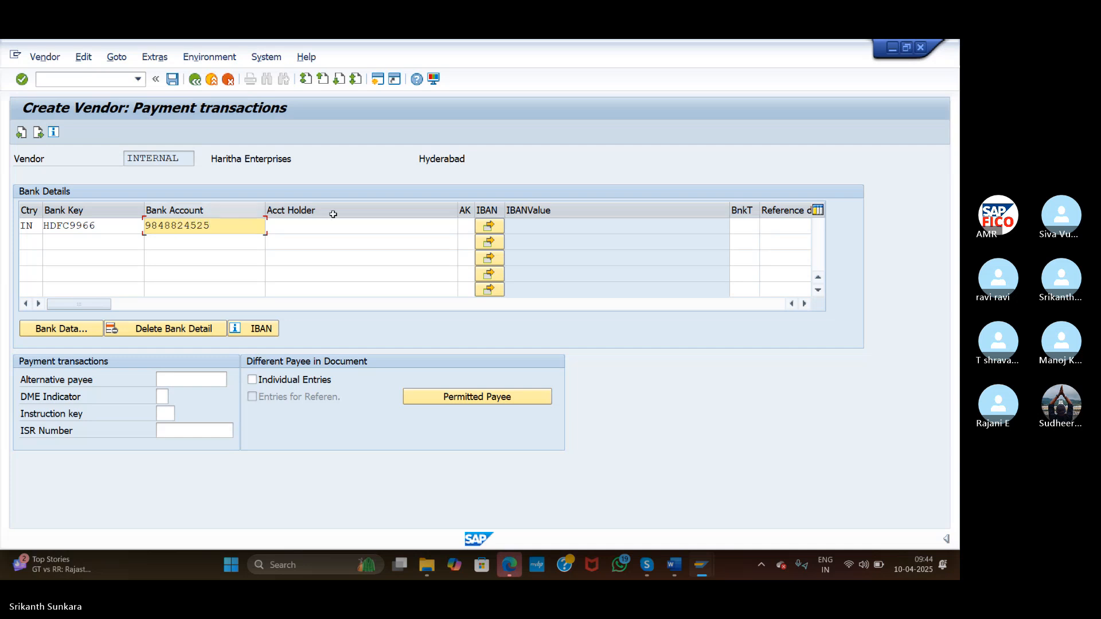
pyautogui.click(338, 226)
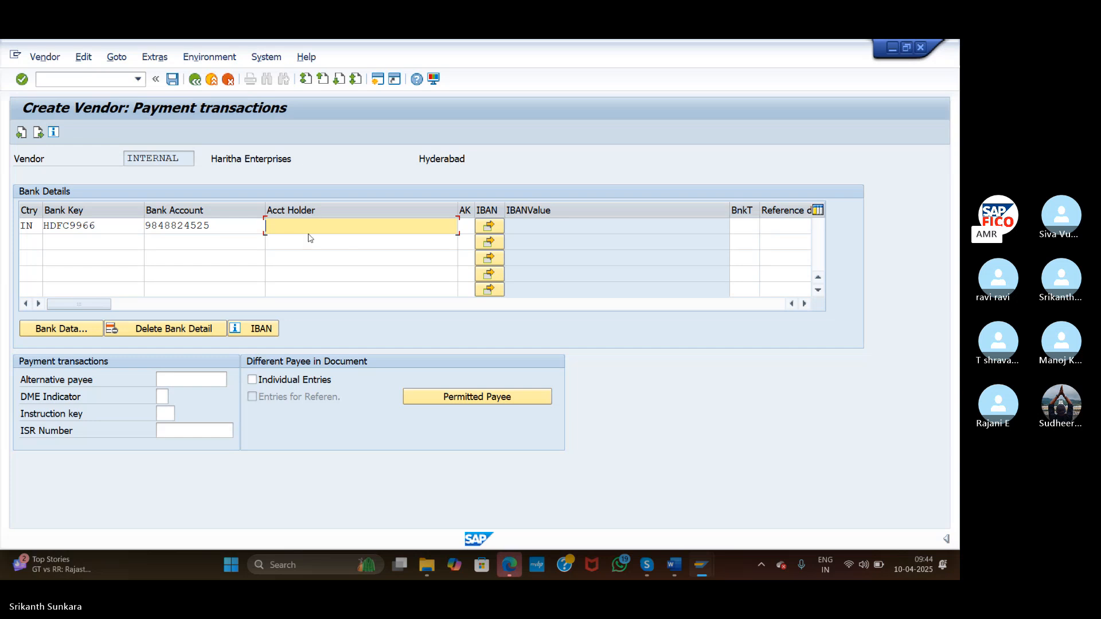
pyautogui.write('Har')
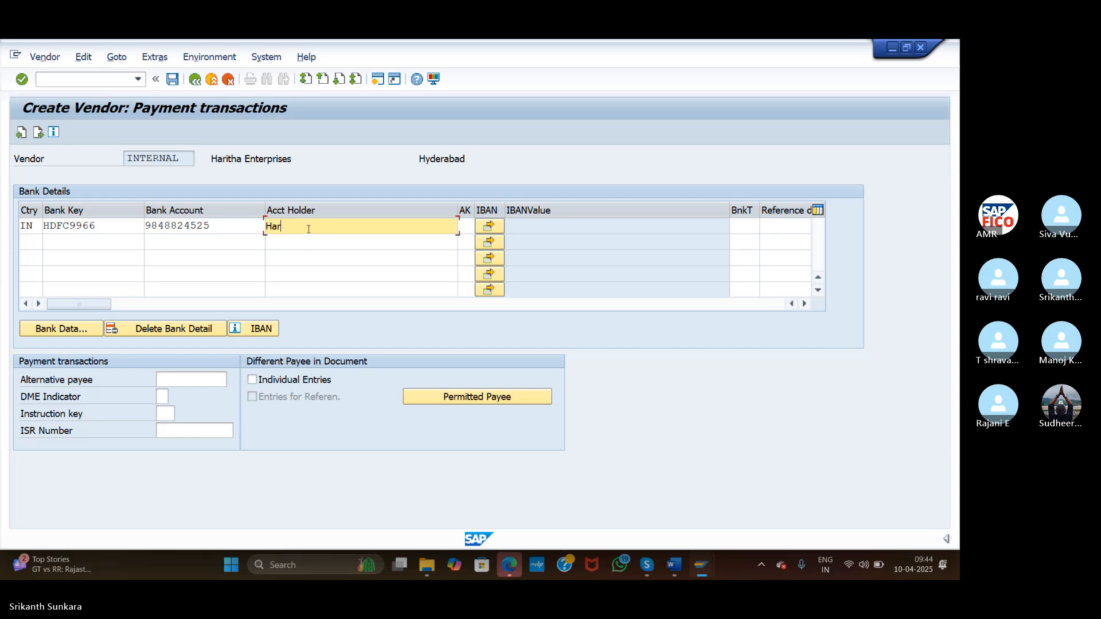
pyautogui.write('utha Ernterprises')
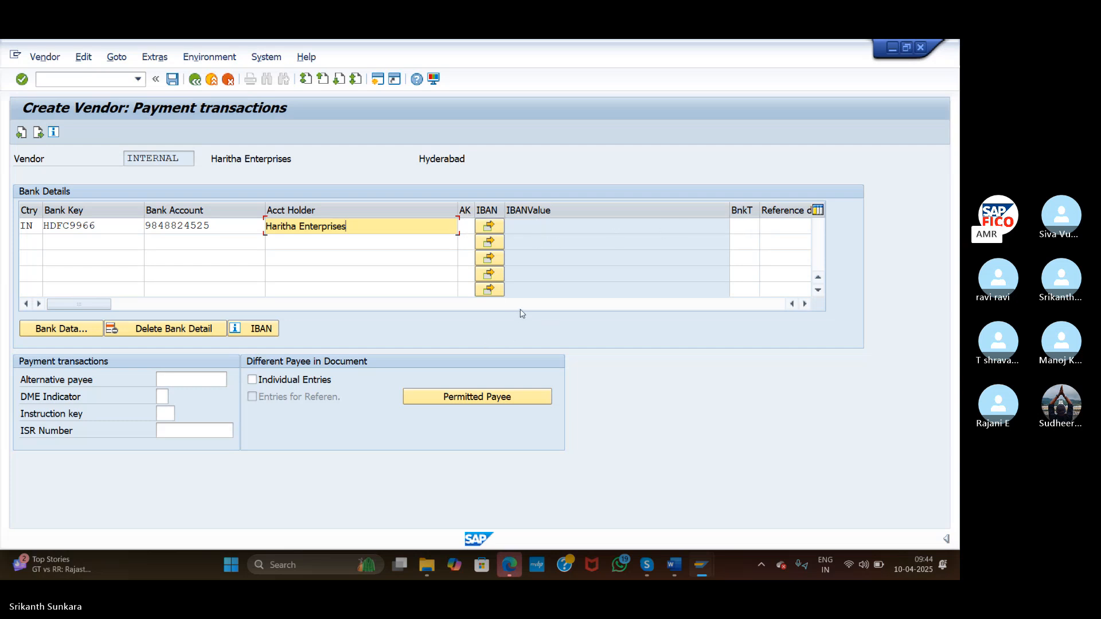
# Set partner bank type HD01 on the HDFC9966 bank row
pyautogui.moveTo(103, 304); pyautogui.dragTo(263, 304)
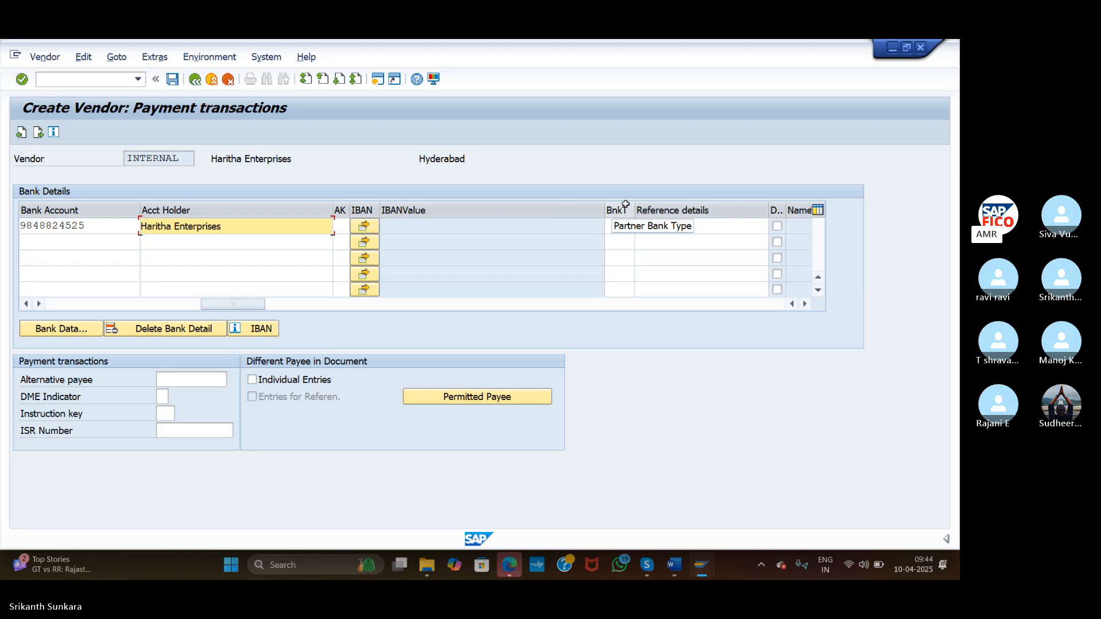
pyautogui.click(616, 227)
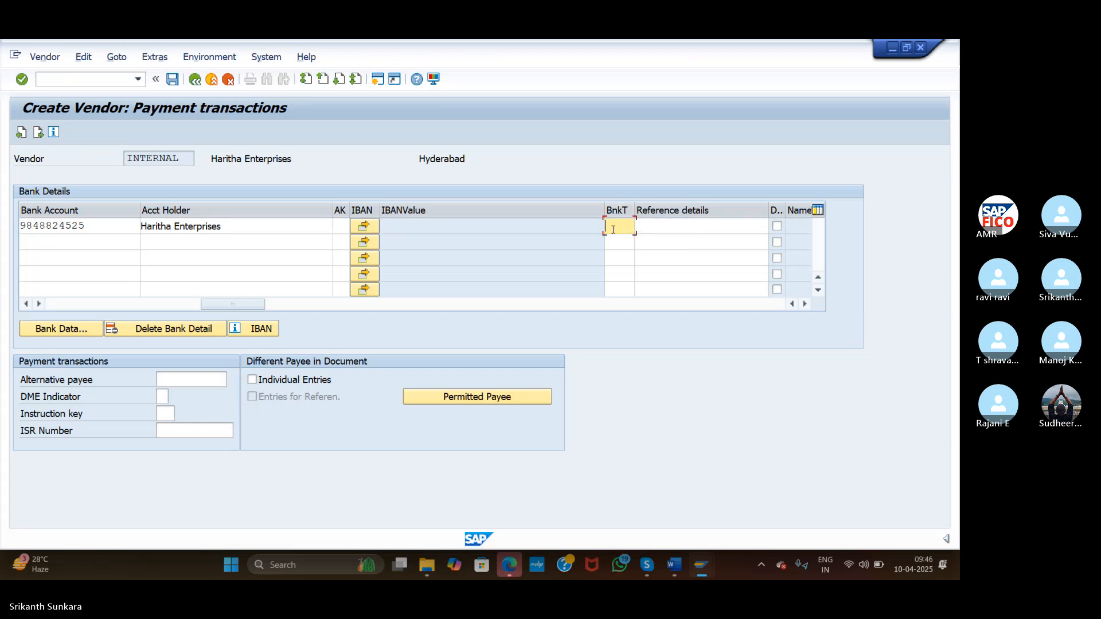
pyautogui.write('HD01')
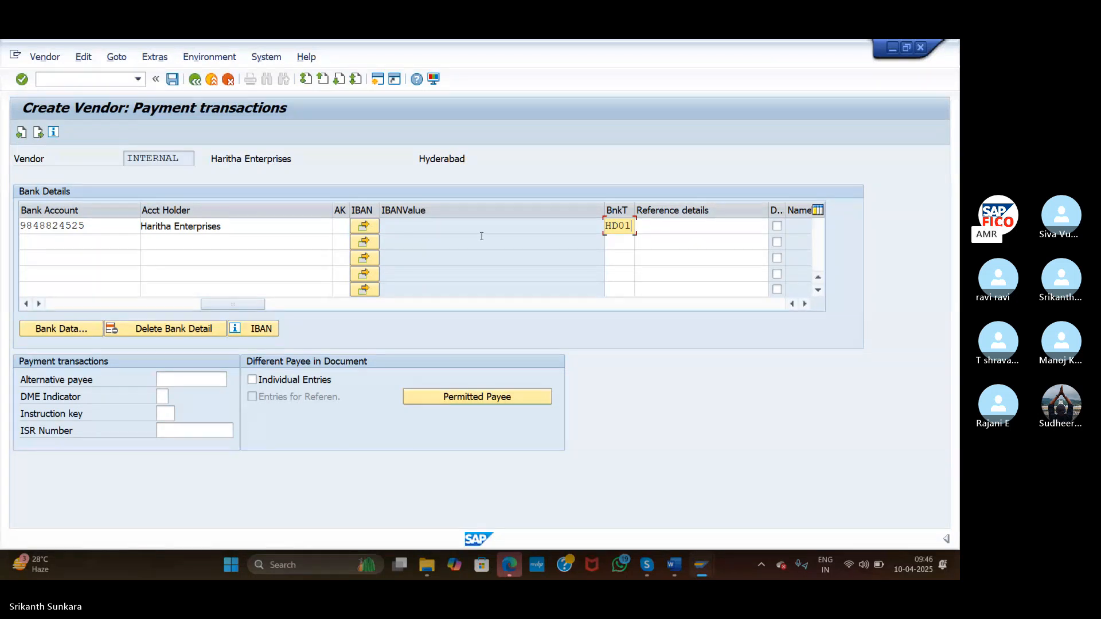
# Open the HDFC9966 bank data and enter bank name HDFC Bank with region 36
pyautogui.click(60, 329)
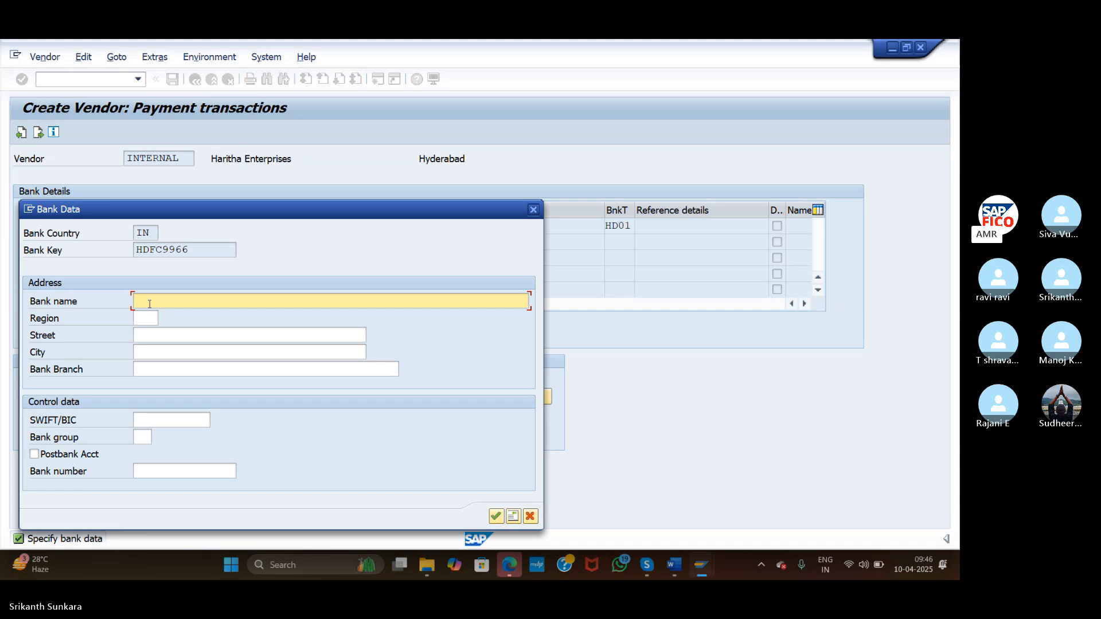
pyautogui.write('HDFC Bank')
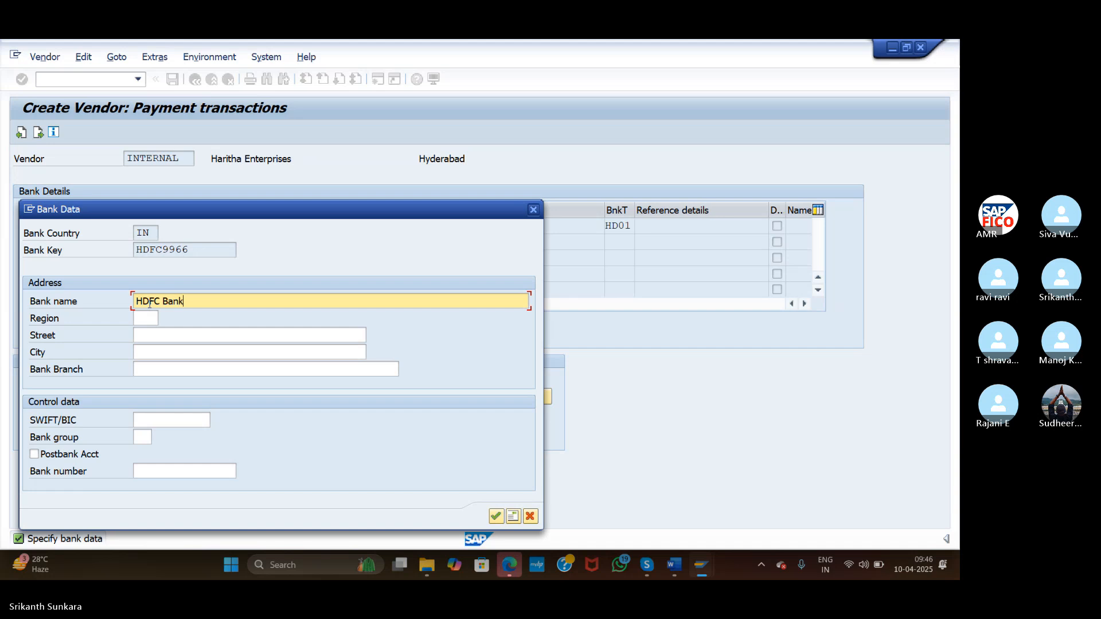
pyautogui.click(145, 317)
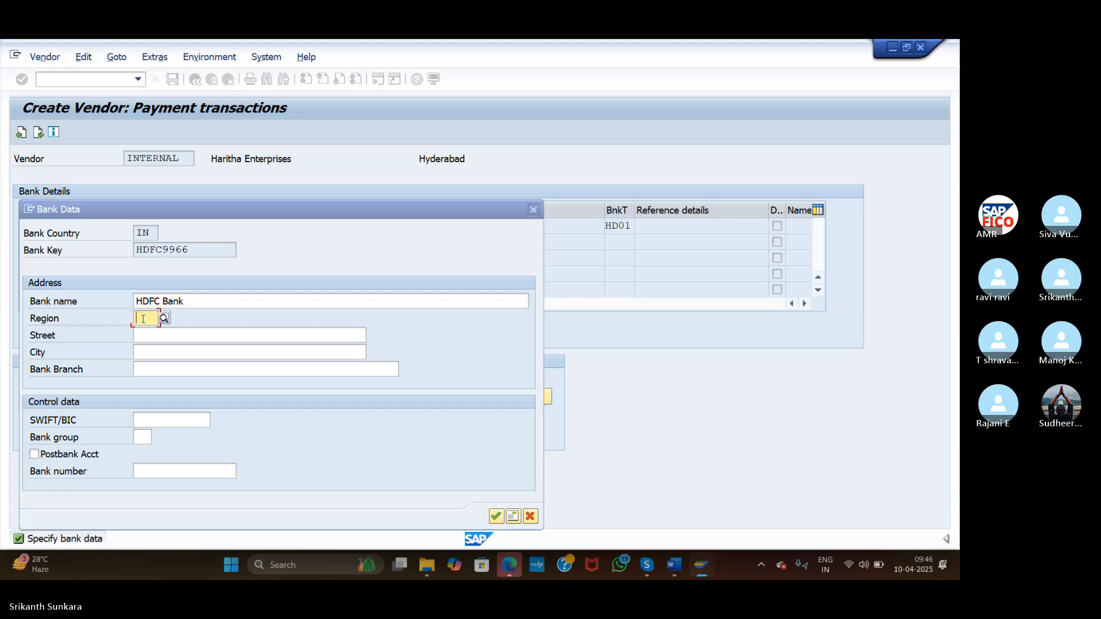
pyautogui.write('36')
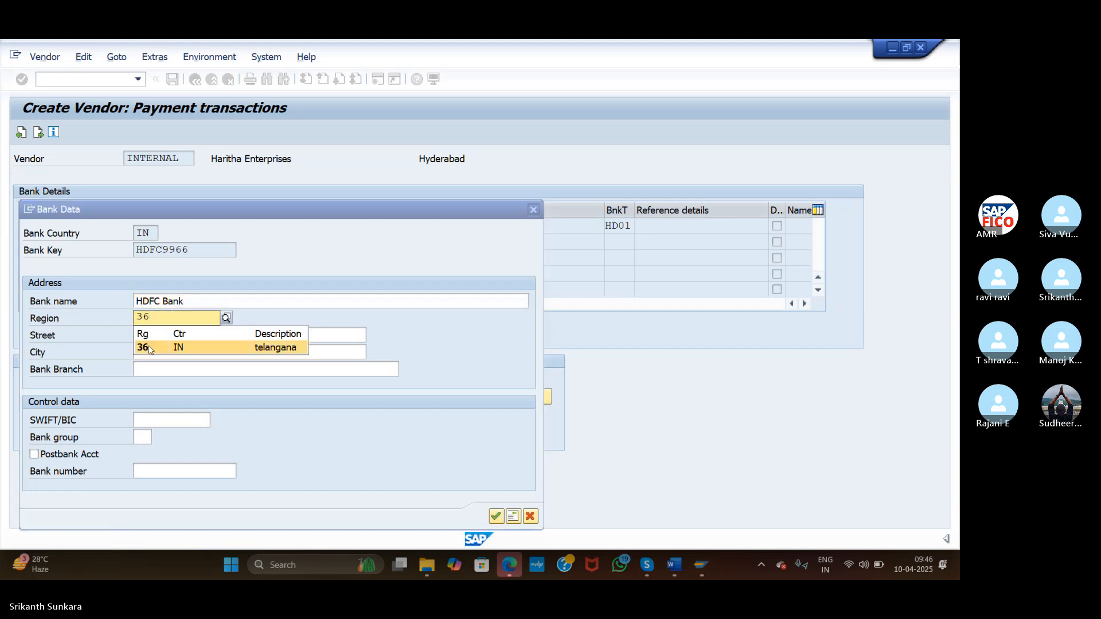
pyautogui.click(150, 347)
# Fill street and city Hyderabad and branch Beeramguda, then confirm the bank data
pyautogui.click(146, 332)
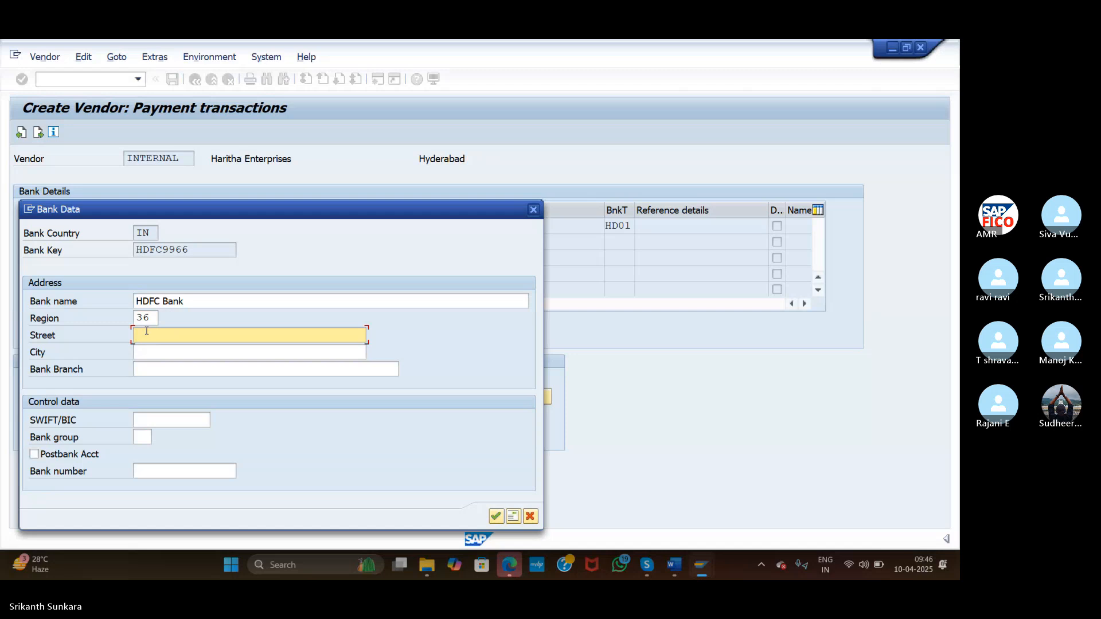
pyautogui.write('Hyderabad')
pyautogui.click(166, 351)
pyautogui.write('Hyd')
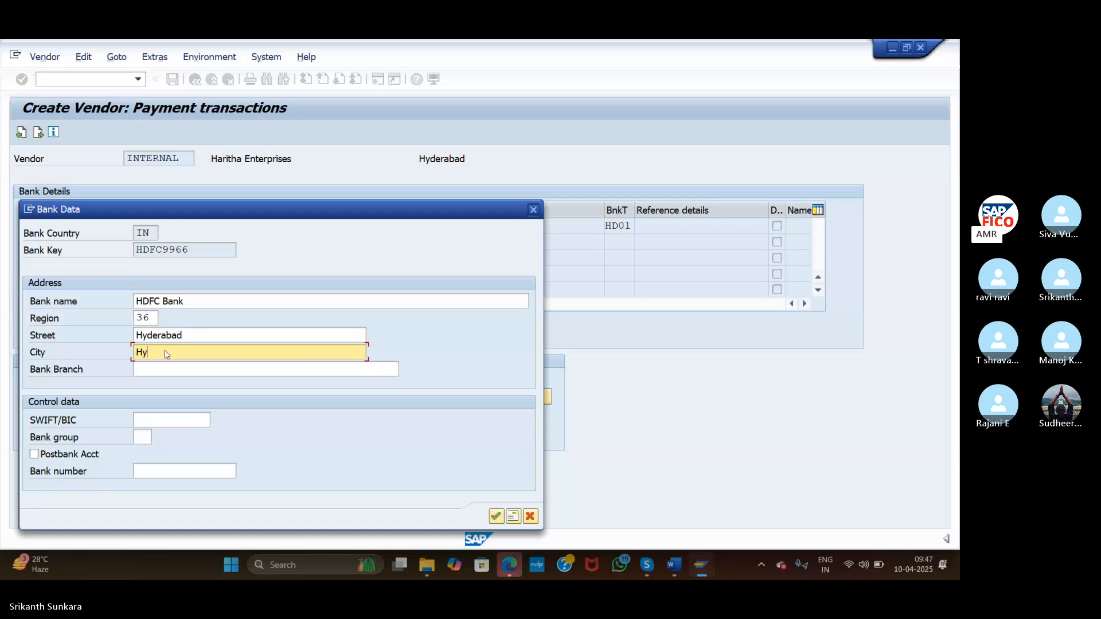
pyautogui.click(170, 368)
pyautogui.click(171, 368)
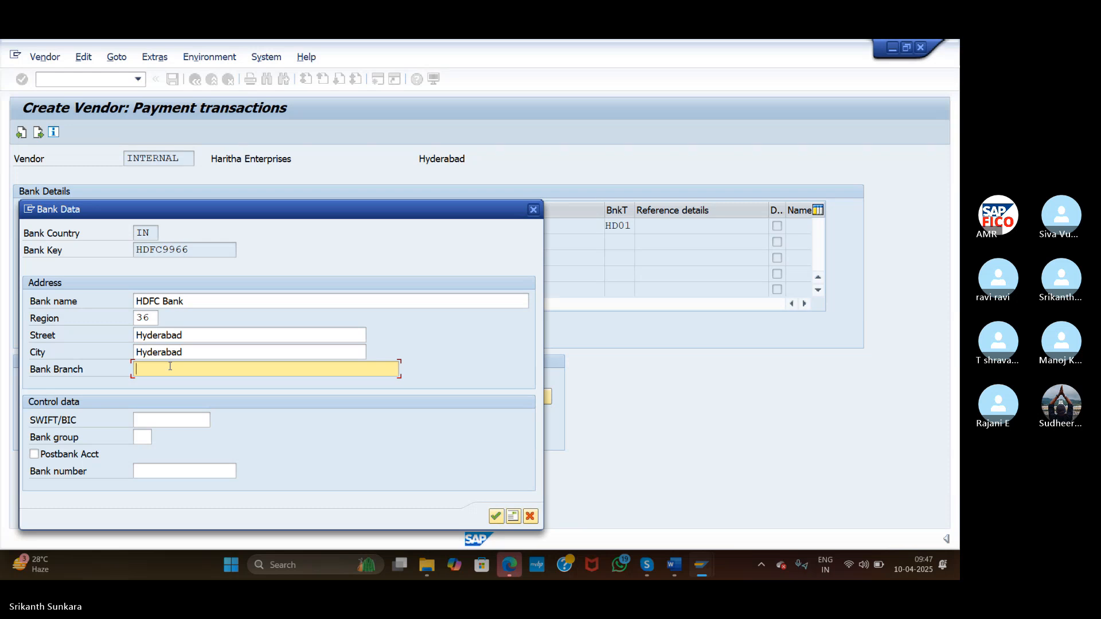
pyautogui.write('Beeramguda')
pyautogui.doubleClick(190, 338)
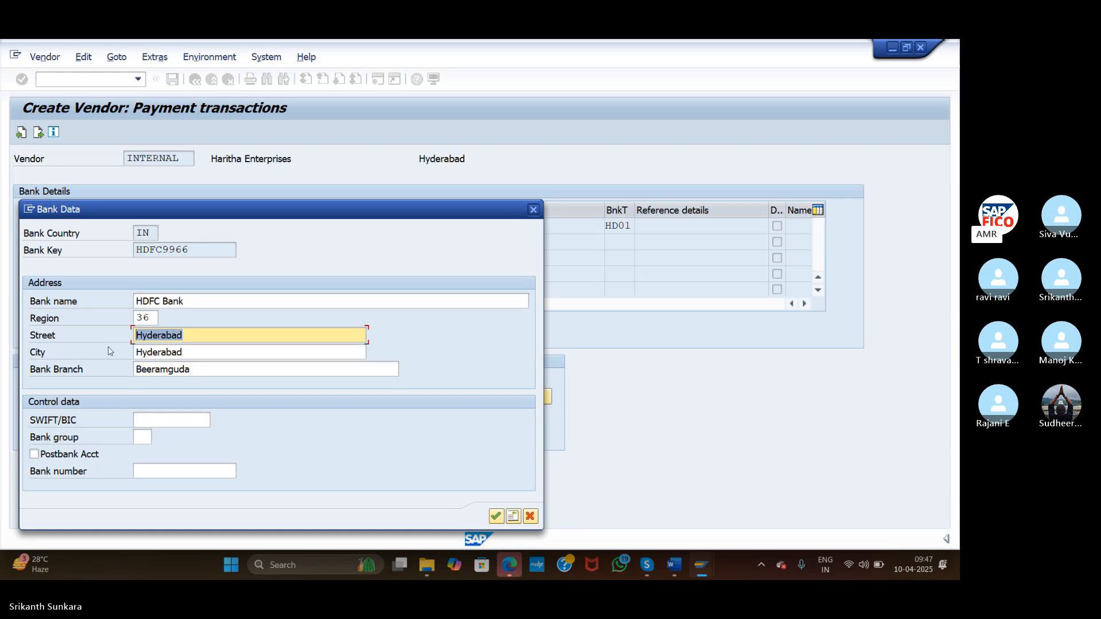
pyautogui.press('Tab')
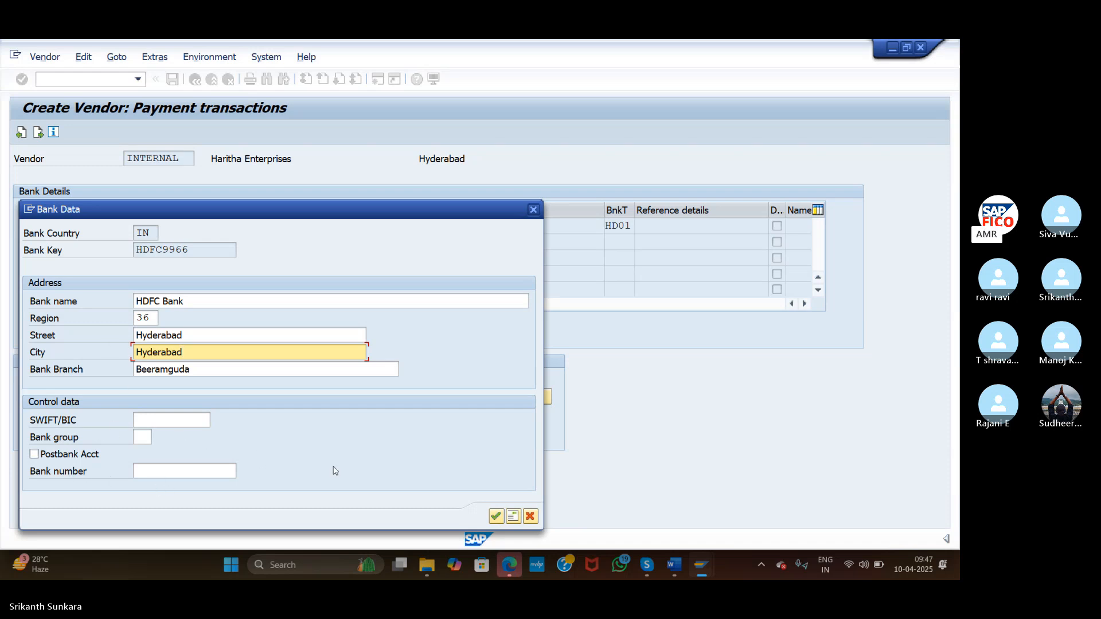
pyautogui.click(496, 517)
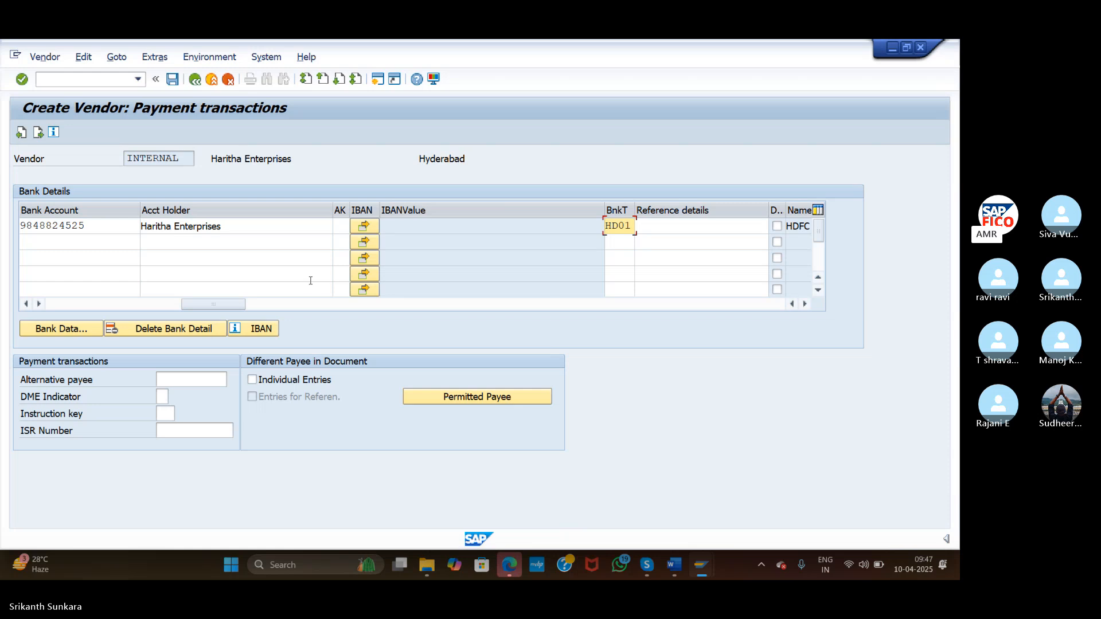
# Start a second bank row with country IN and bank key ICICI9966
pyautogui.click(290, 243)
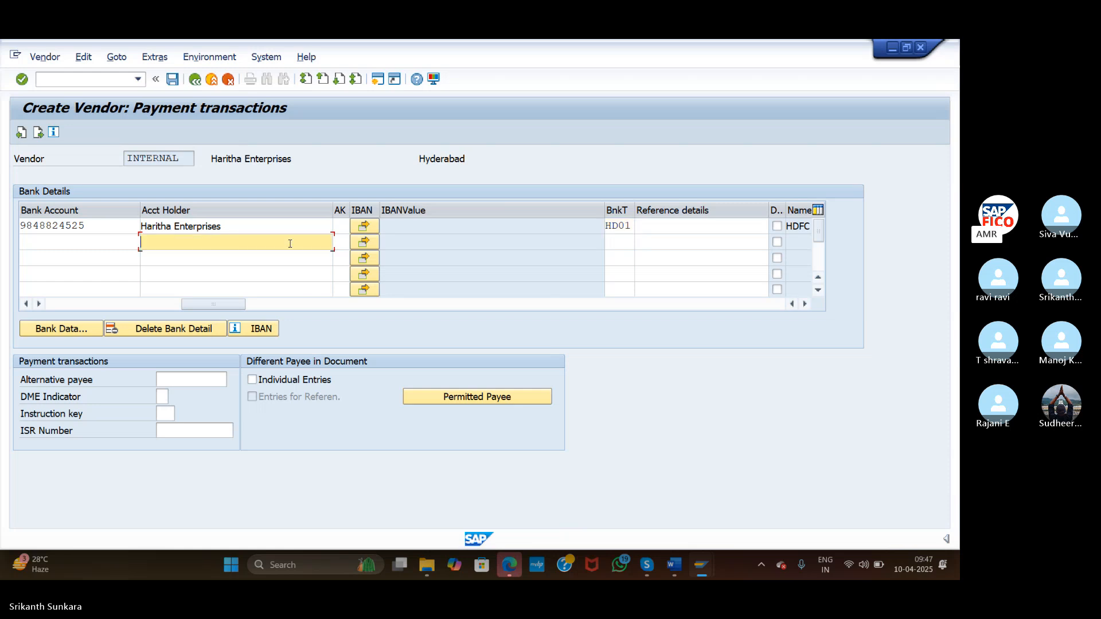
pyautogui.click(121, 243)
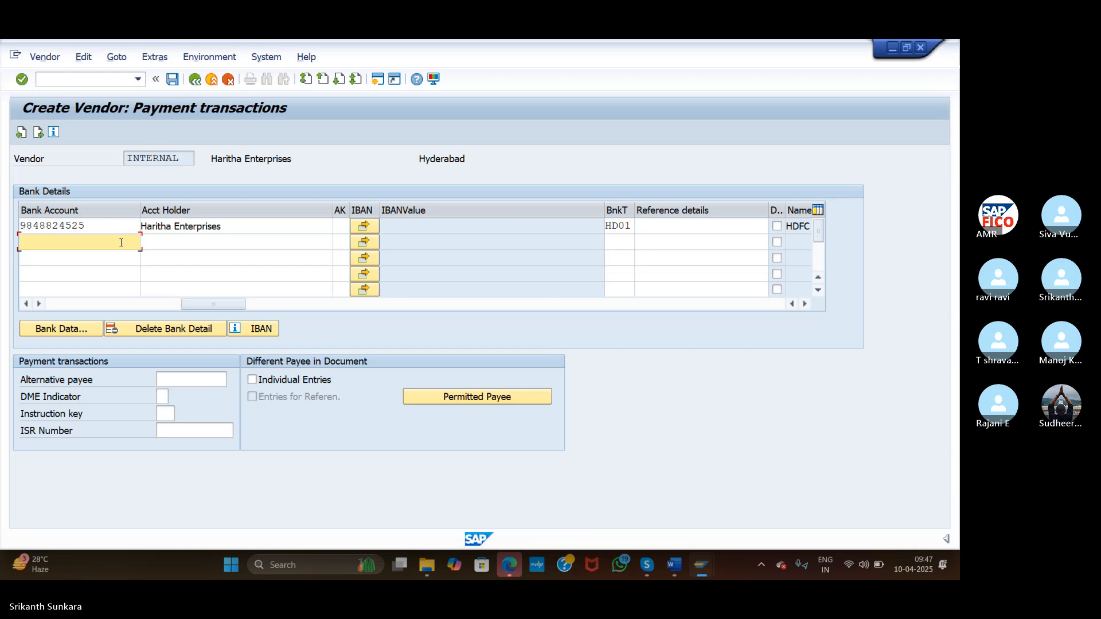
pyautogui.click(125, 305)
pyautogui.moveTo(125, 305); pyautogui.dragTo(2, 312)
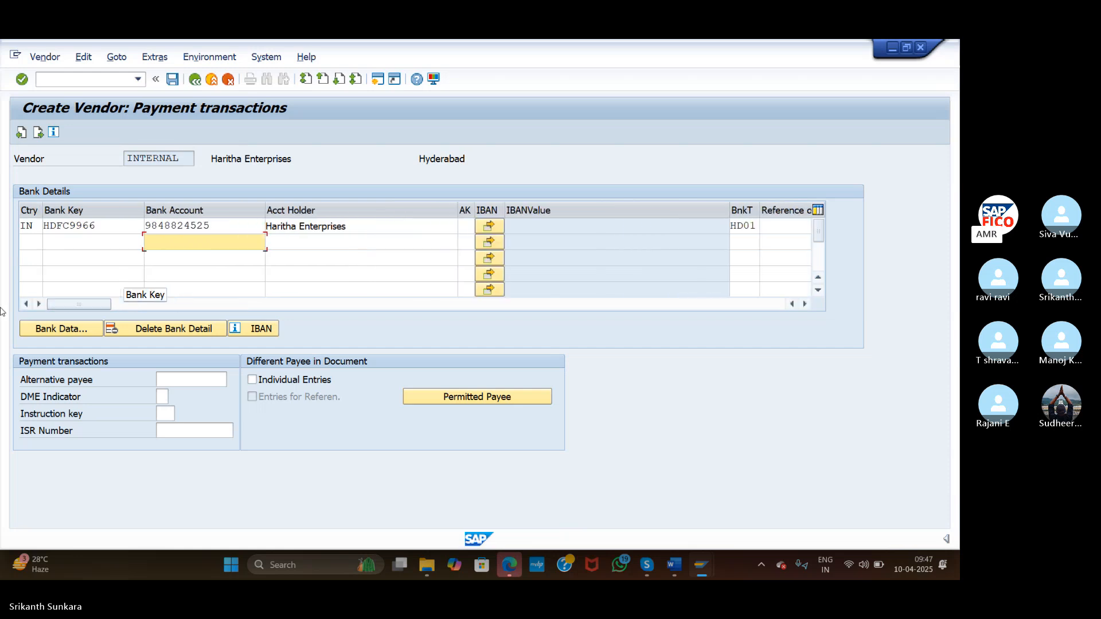
pyautogui.click(32, 242)
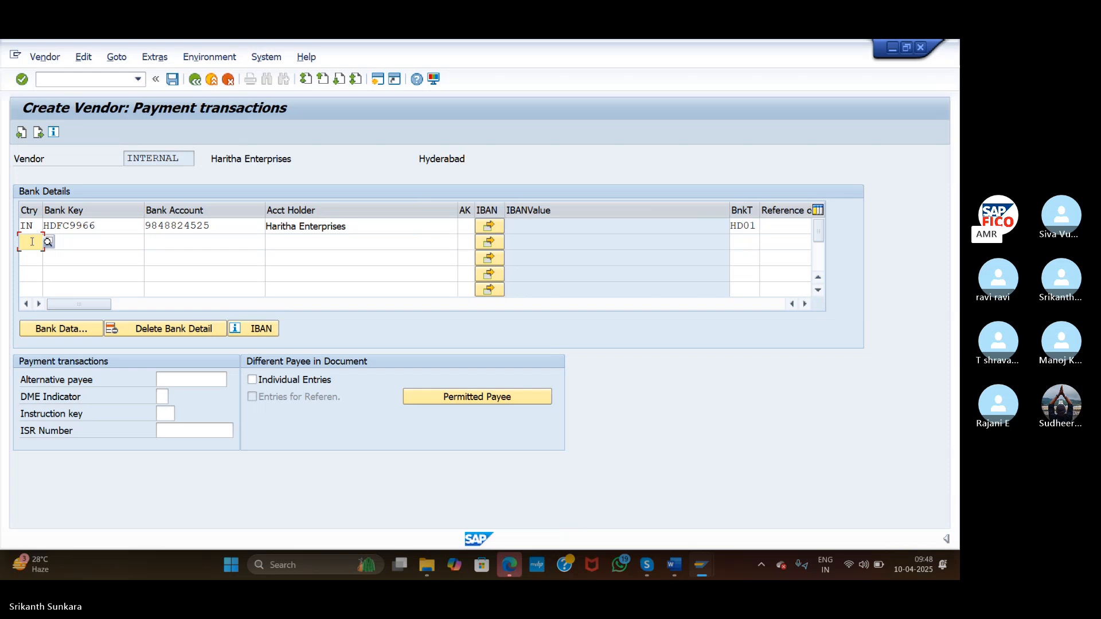
pyautogui.write('IN')
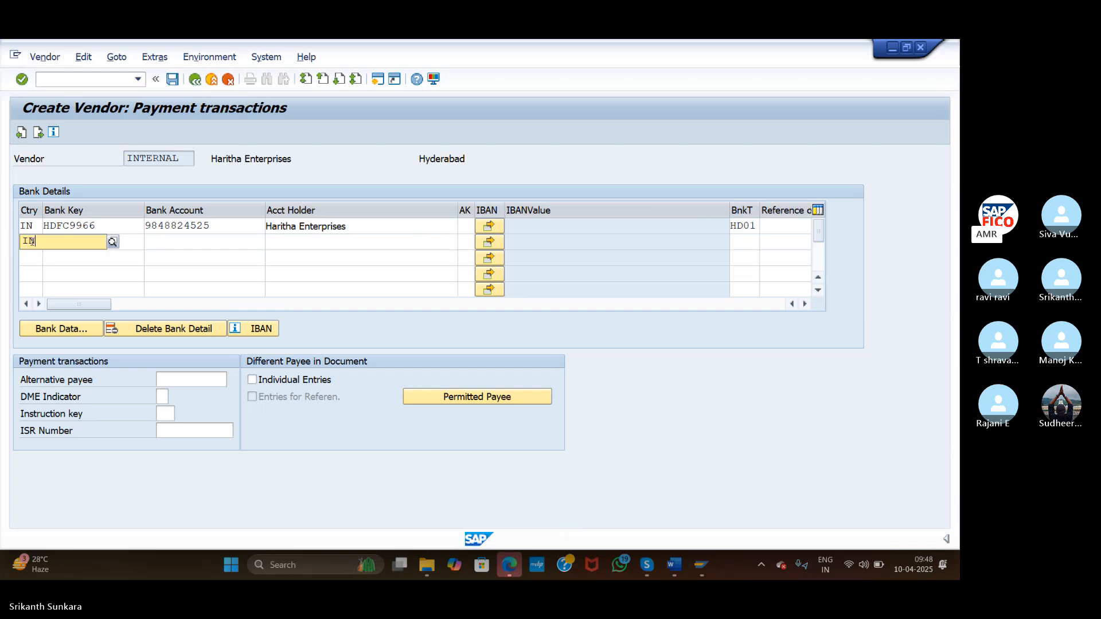
pyautogui.click(33, 270)
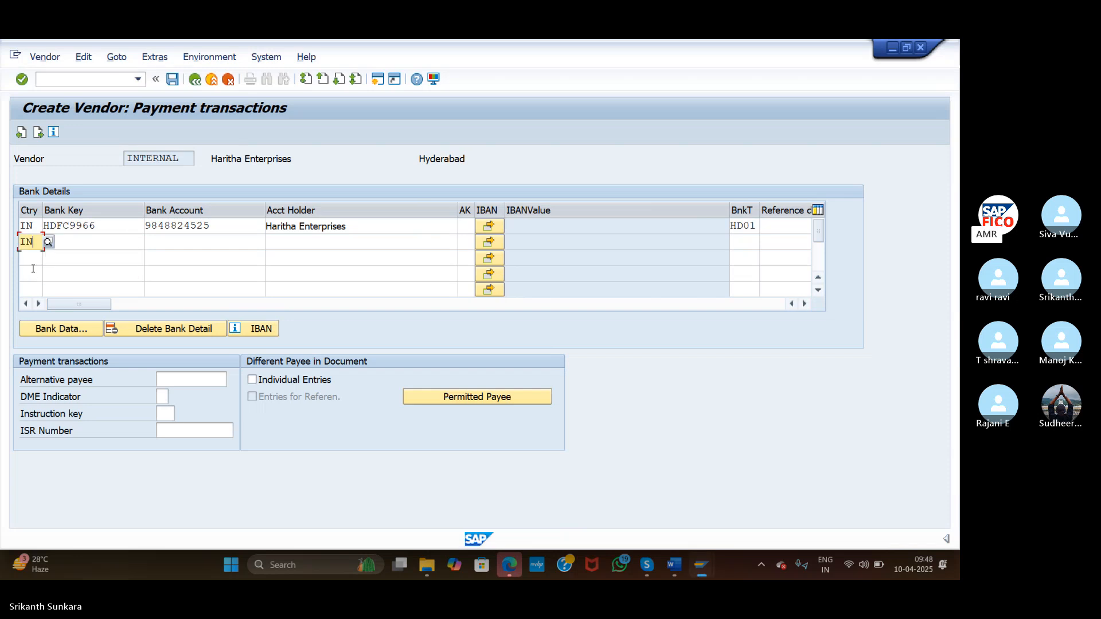
pyautogui.click(80, 243)
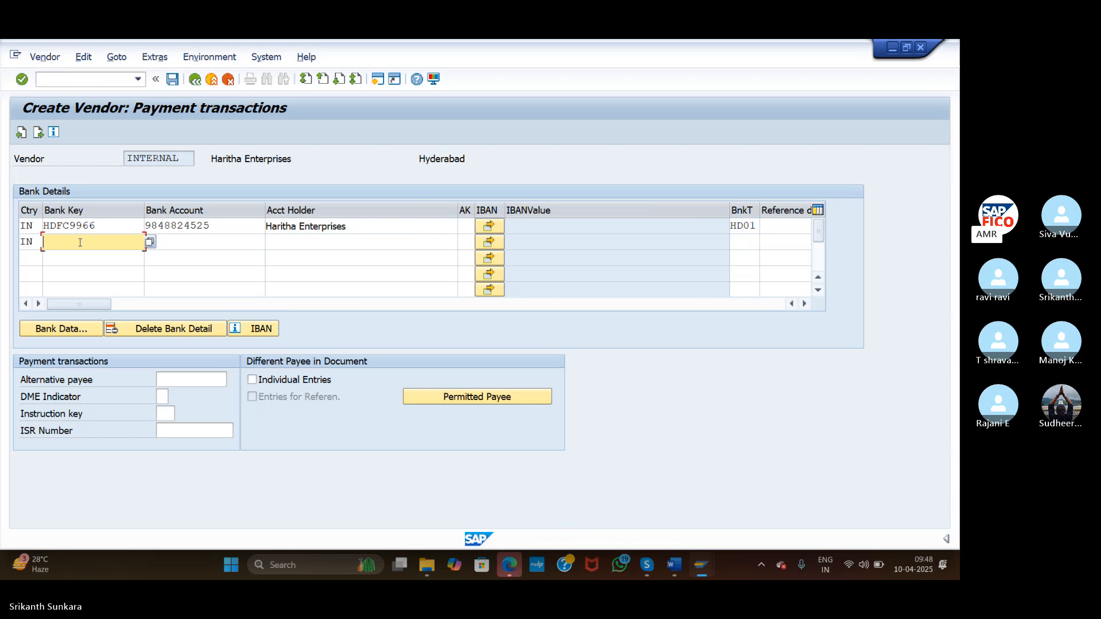
pyautogui.write('ICICI9966')
# Enter the second row's account number and account holder Haritha Enterprises
pyautogui.press('Tab')
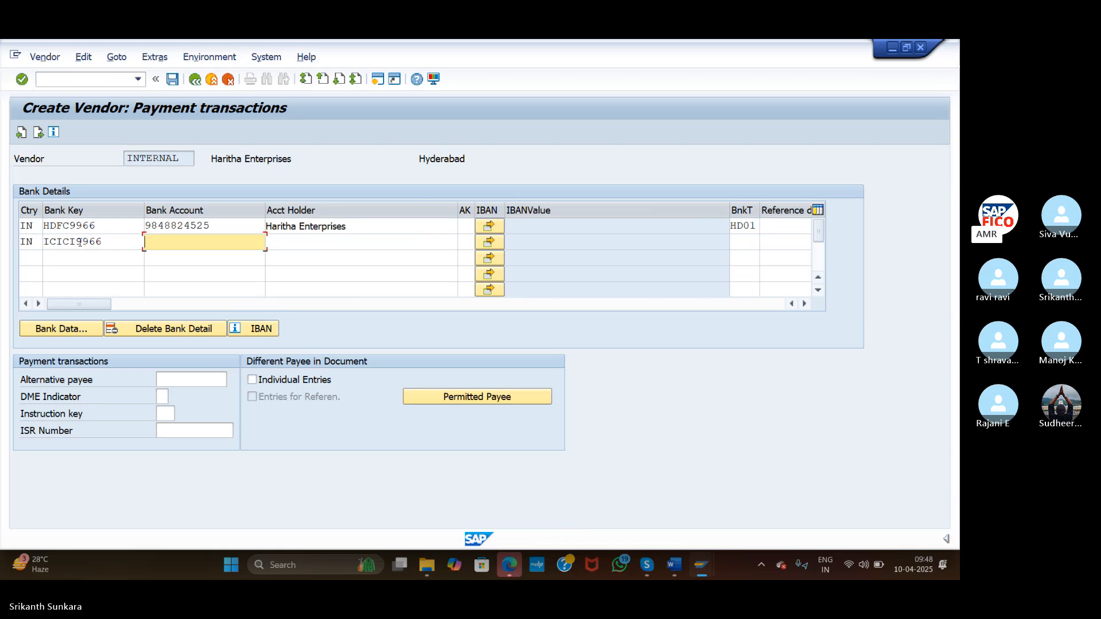
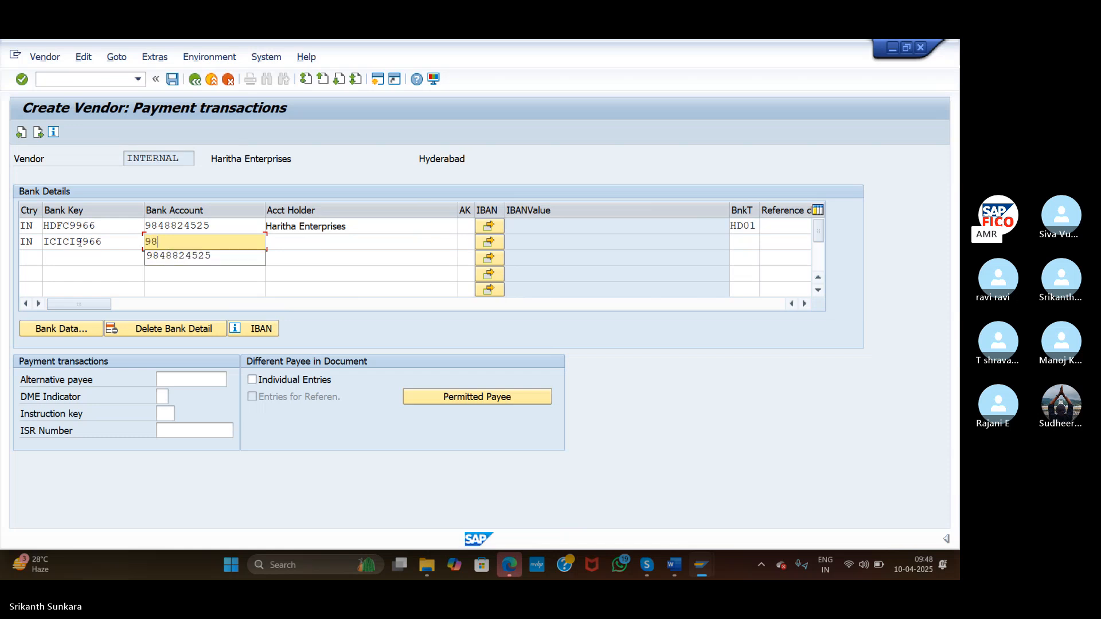
pyautogui.press('Tab')
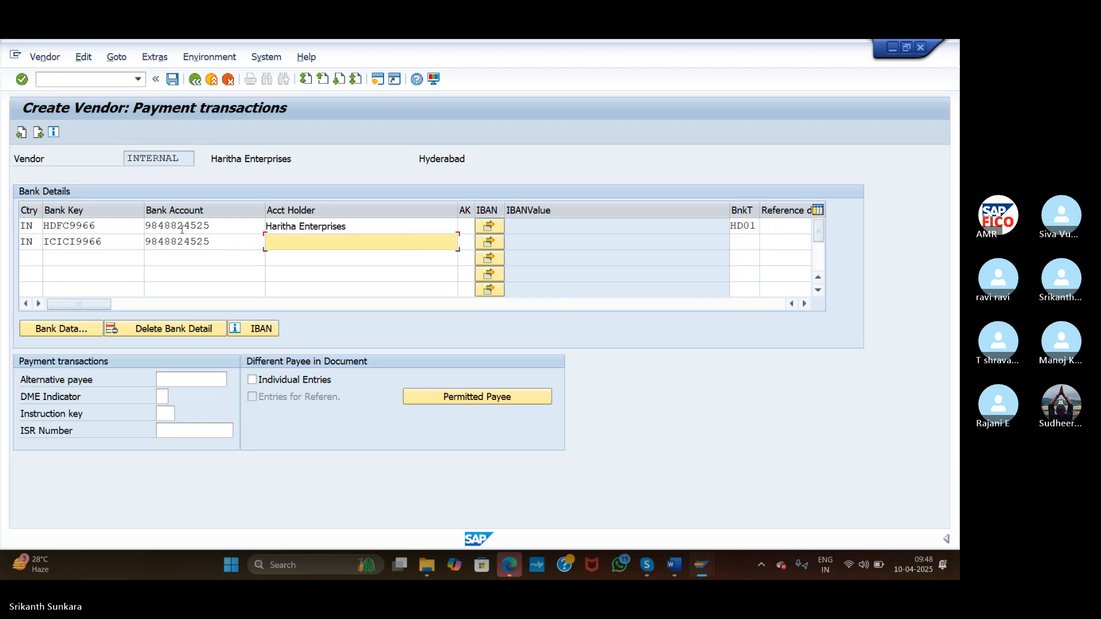
pyautogui.click(214, 240)
pyautogui.write('25')
pyautogui.press('Tab')
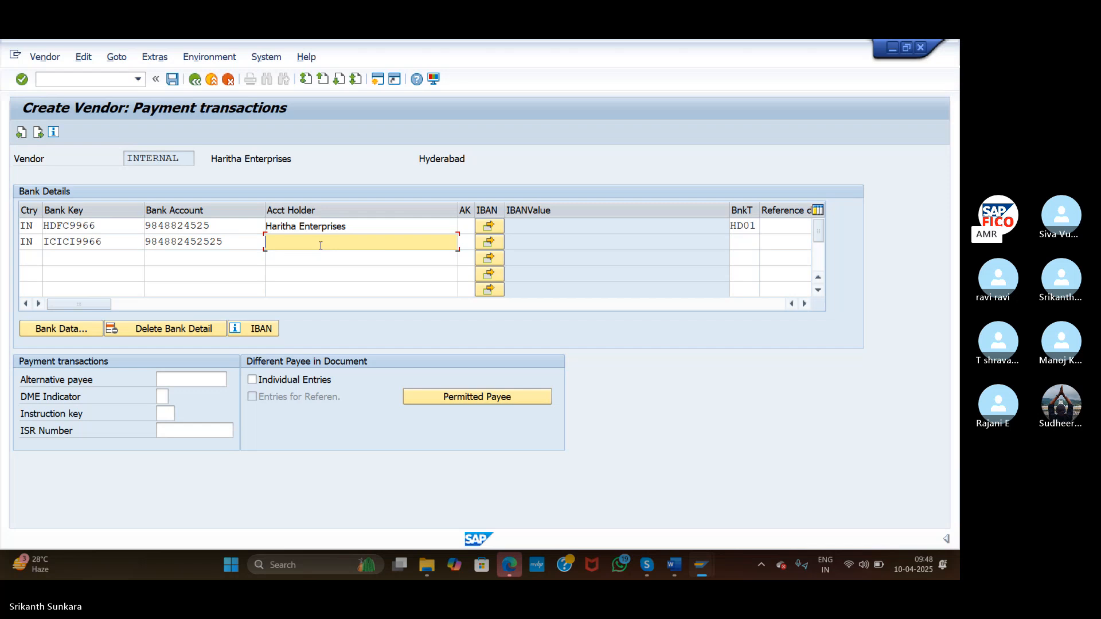
pyautogui.write('Haritha Enter')
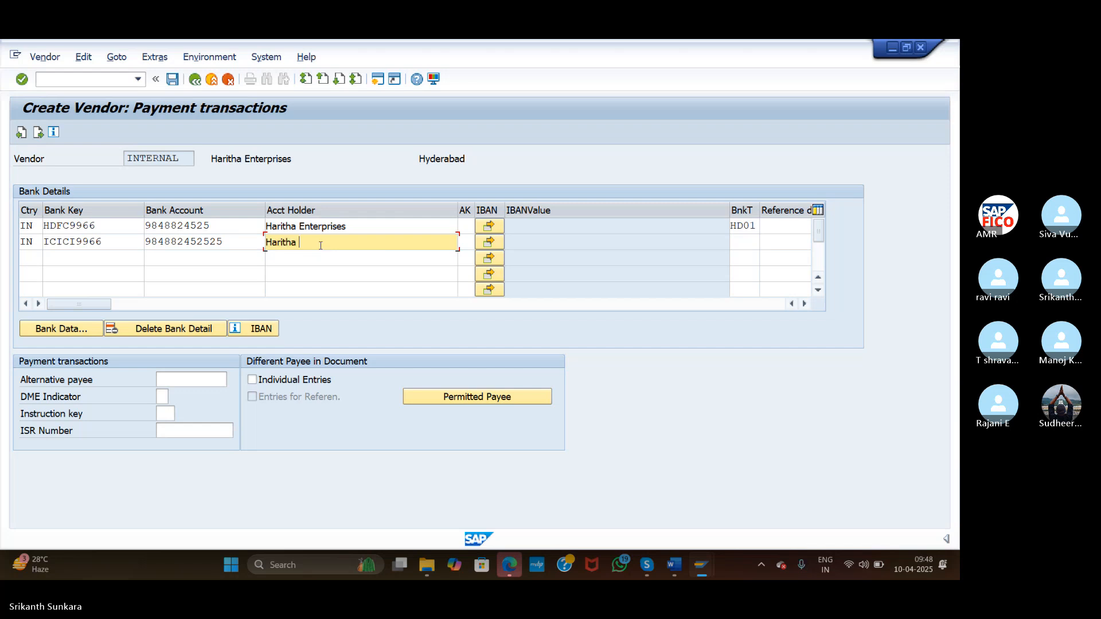
pyautogui.write('prises')
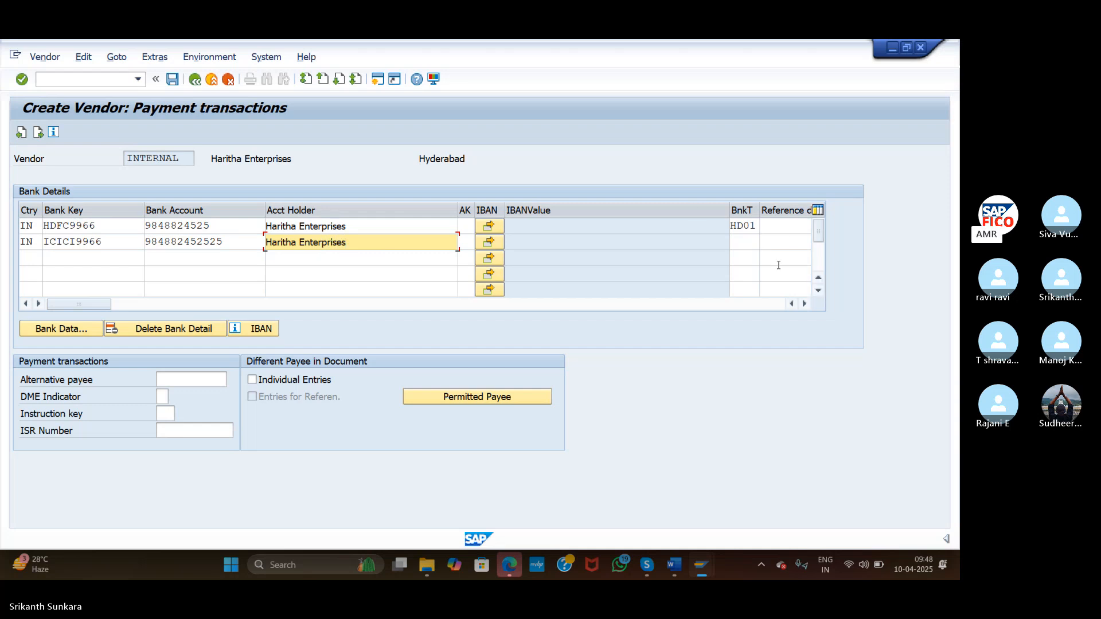
# Set the second row's partner bank type to IC02
pyautogui.click(751, 247)
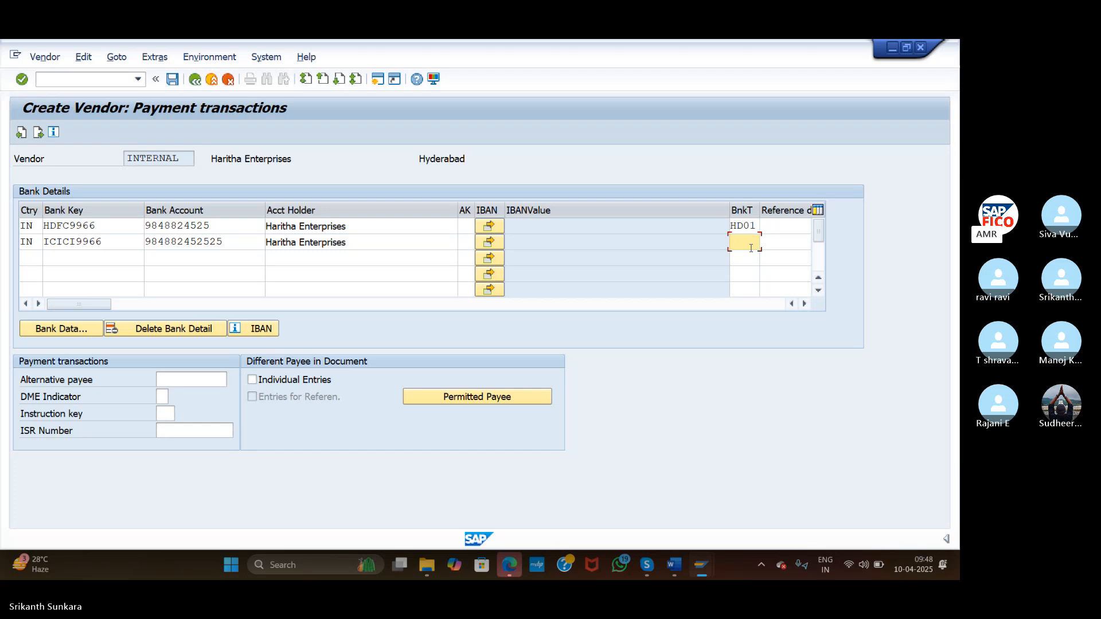
pyautogui.write('IC01')
pyautogui.press('BackSpace')
pyautogui.write('2')
# Open the ICICI9966 bank data and enter bank name ICICI Bank with region 36
pyautogui.click(55, 333)
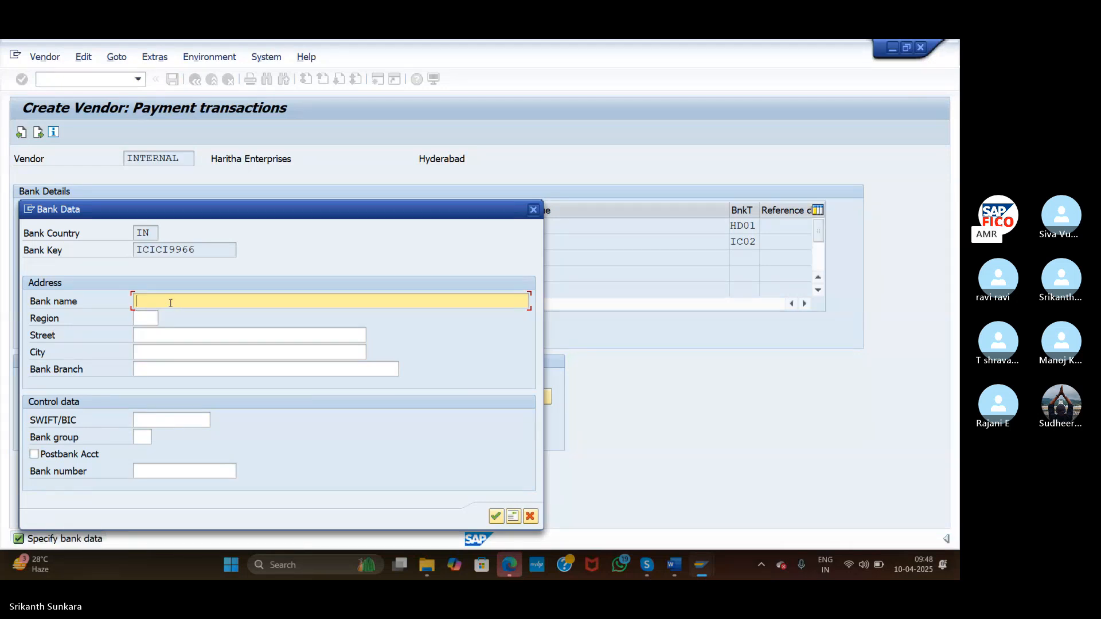
pyautogui.write('ICI')
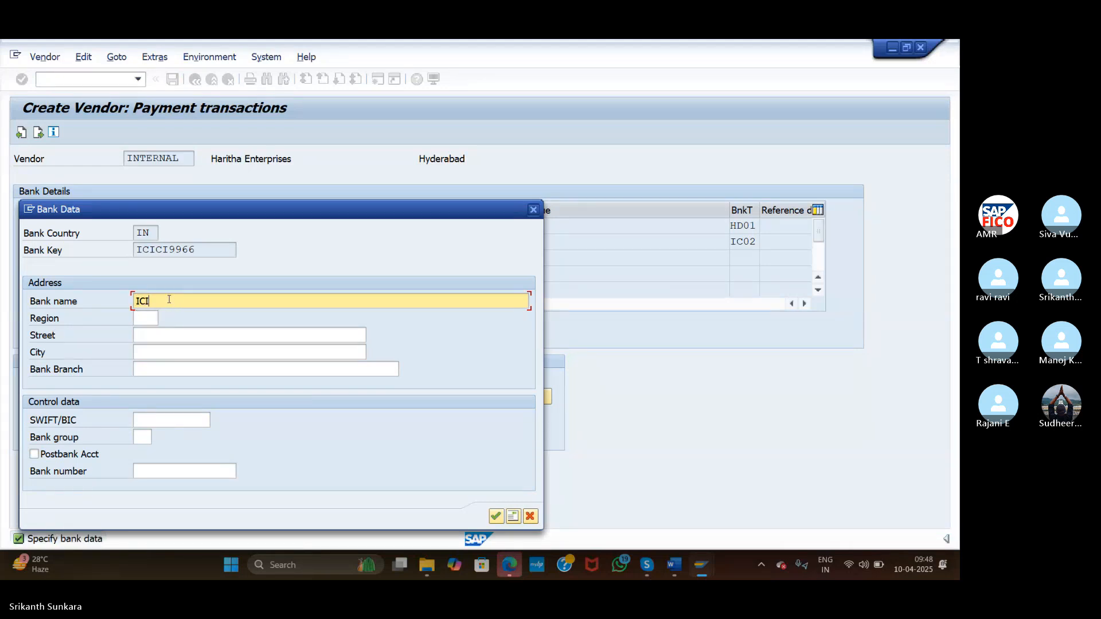
pyautogui.write('CI Bank')
pyautogui.click(141, 318)
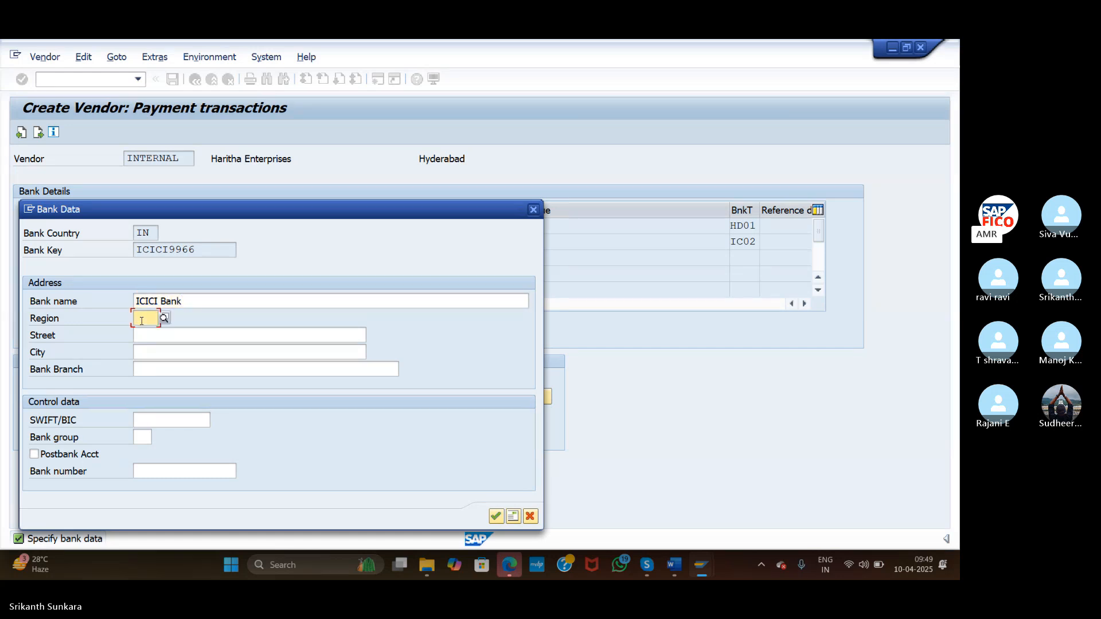
pyautogui.write('36')
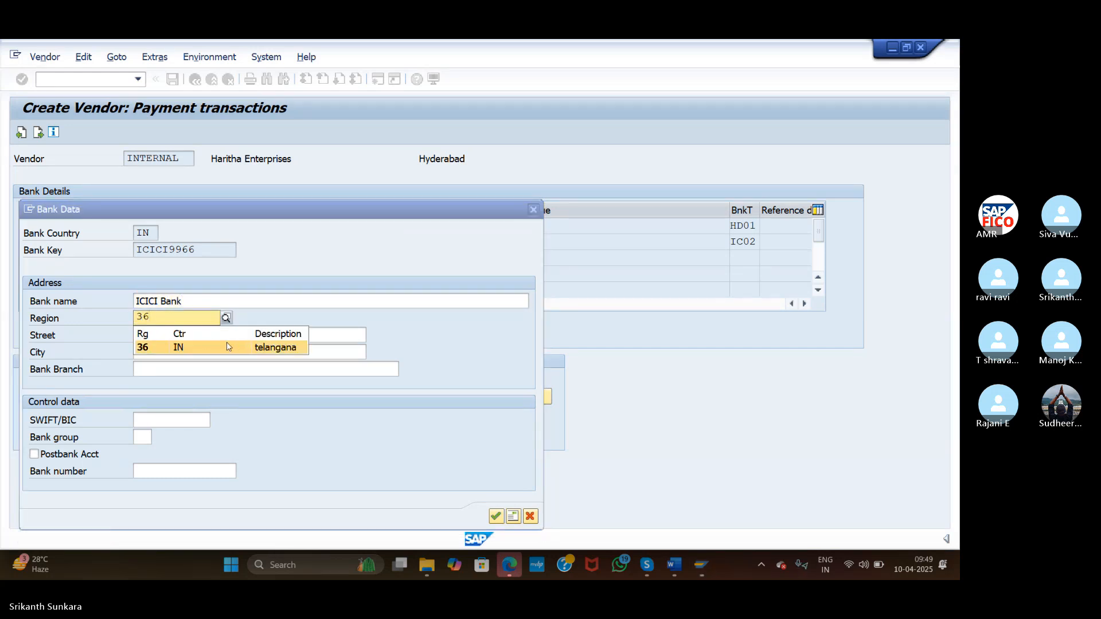
pyautogui.click(201, 349)
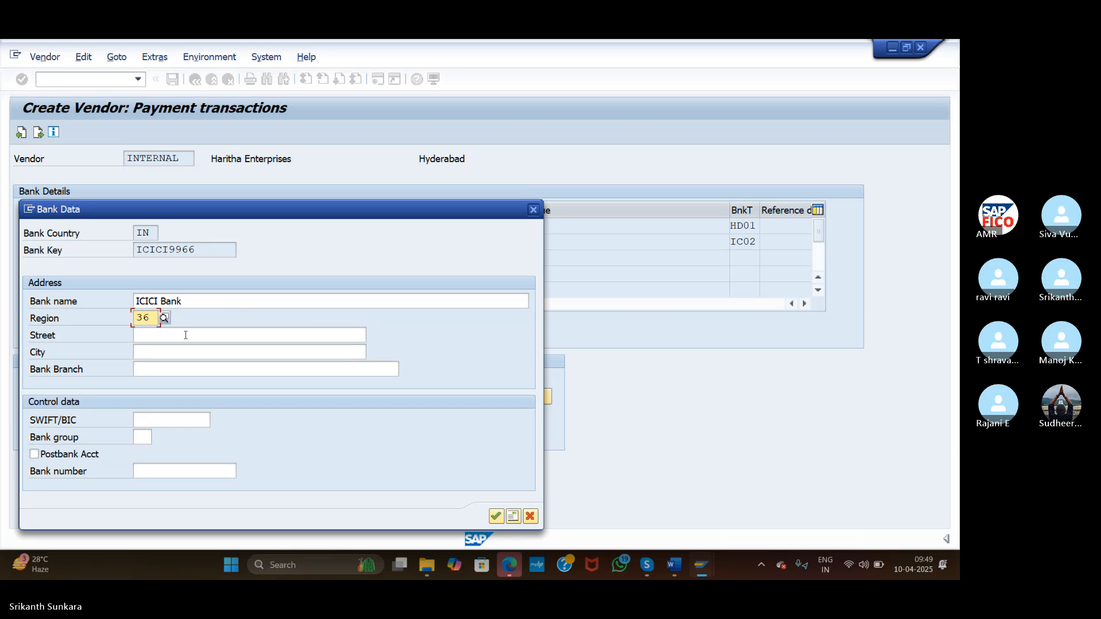
# Enter street Kistareddypet, city Hyderabad and branch Beeramguda, then confirm the bank data
pyautogui.click(185, 335)
pyautogui.write('Kista')
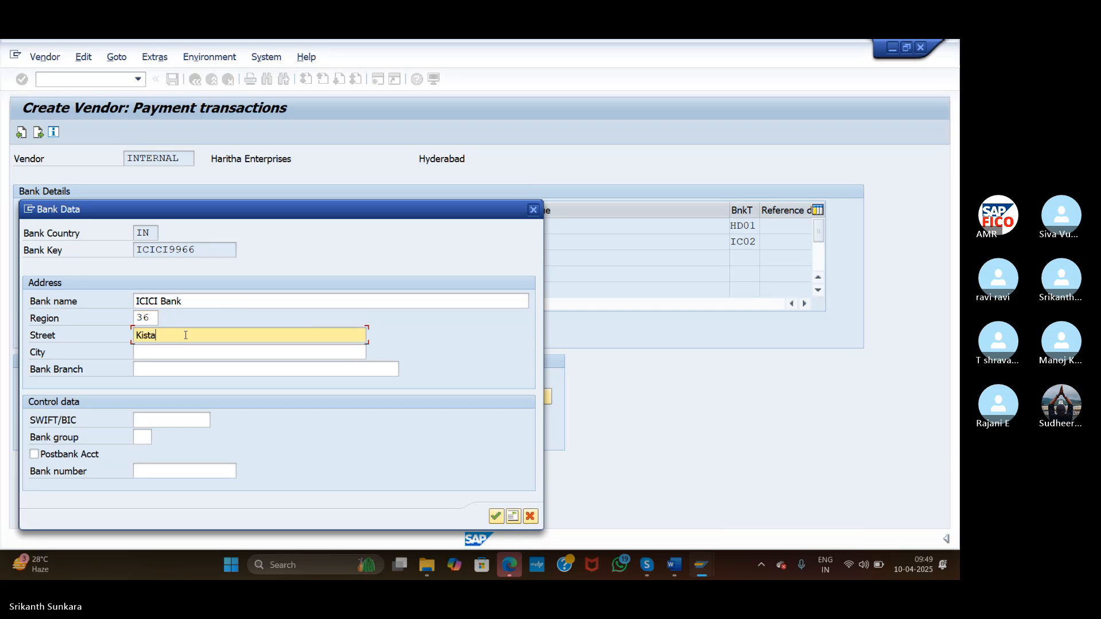
pyautogui.write('reddypet')
pyautogui.click(185, 352)
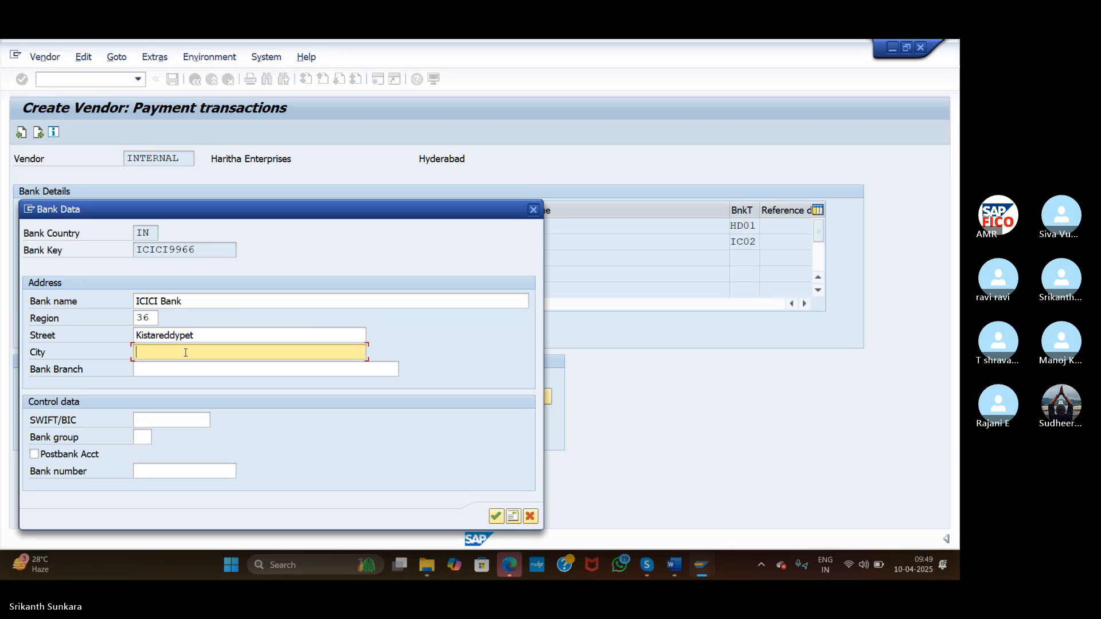
pyautogui.write('Hy')
pyautogui.click(185, 366)
pyautogui.click(185, 368)
pyautogui.write('Bee')
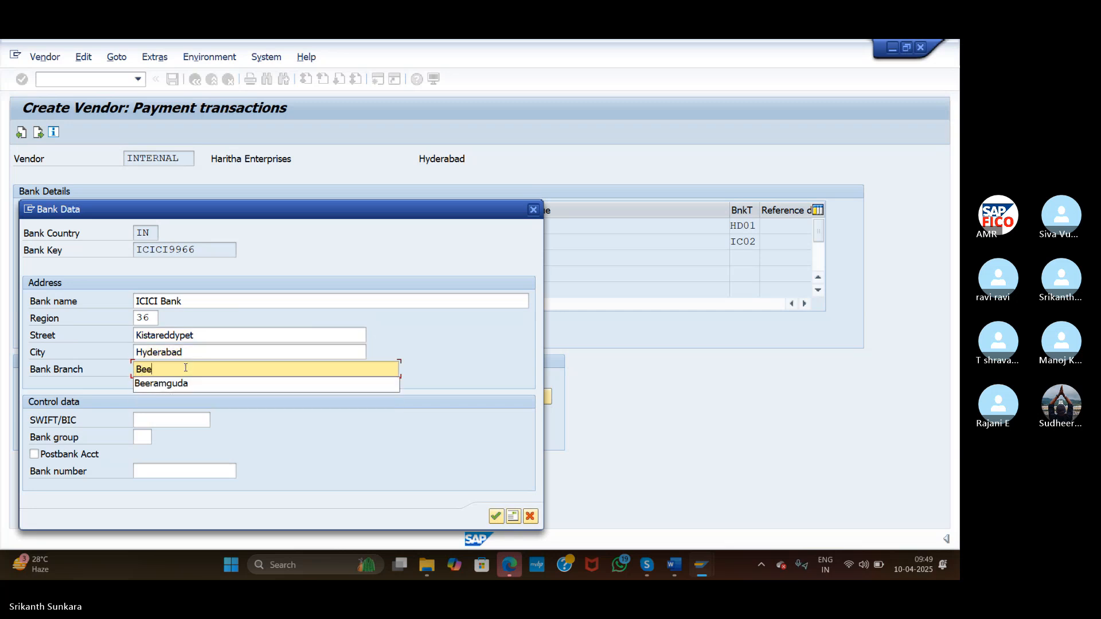
pyautogui.click(190, 384)
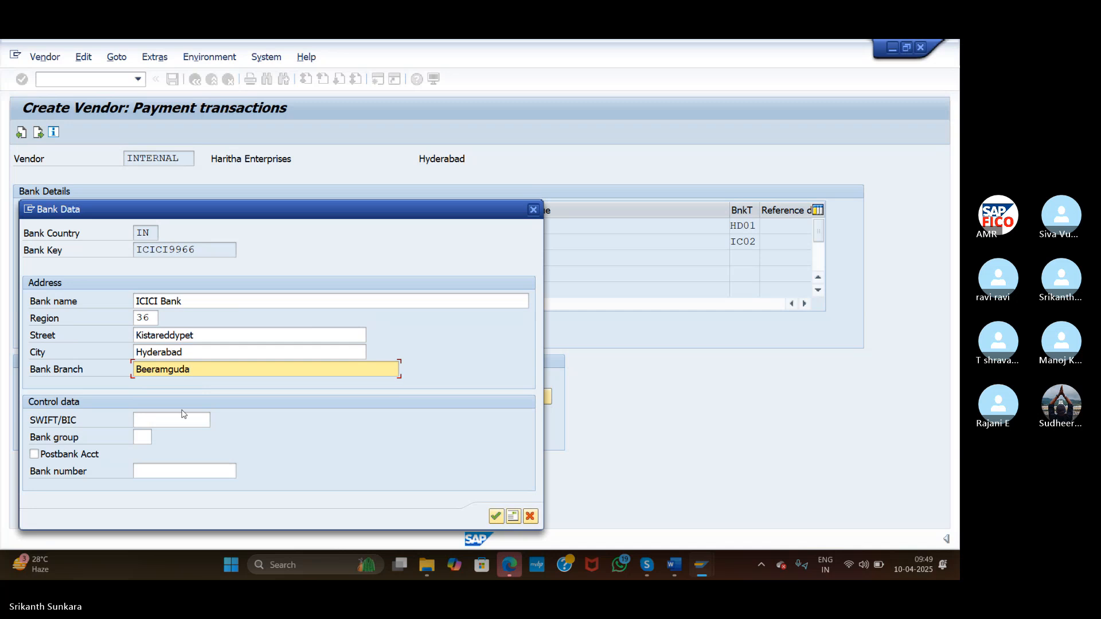
pyautogui.click(496, 517)
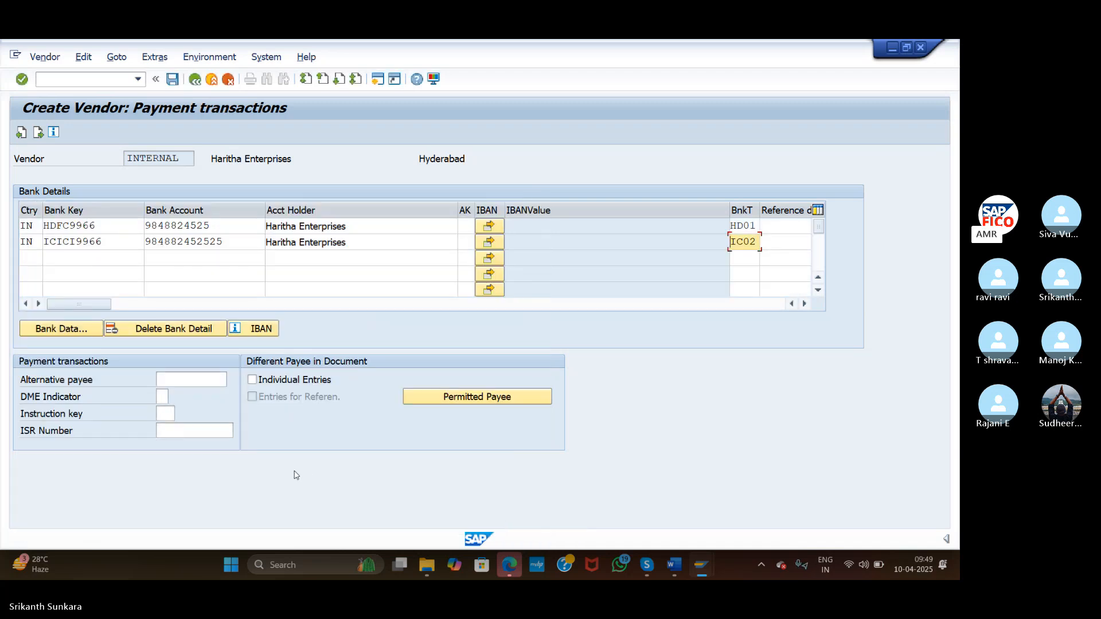
# Add a third bank row with country IN, bank key AXIS9966 and its account number
pyautogui.click(30, 258)
pyautogui.write('IN')
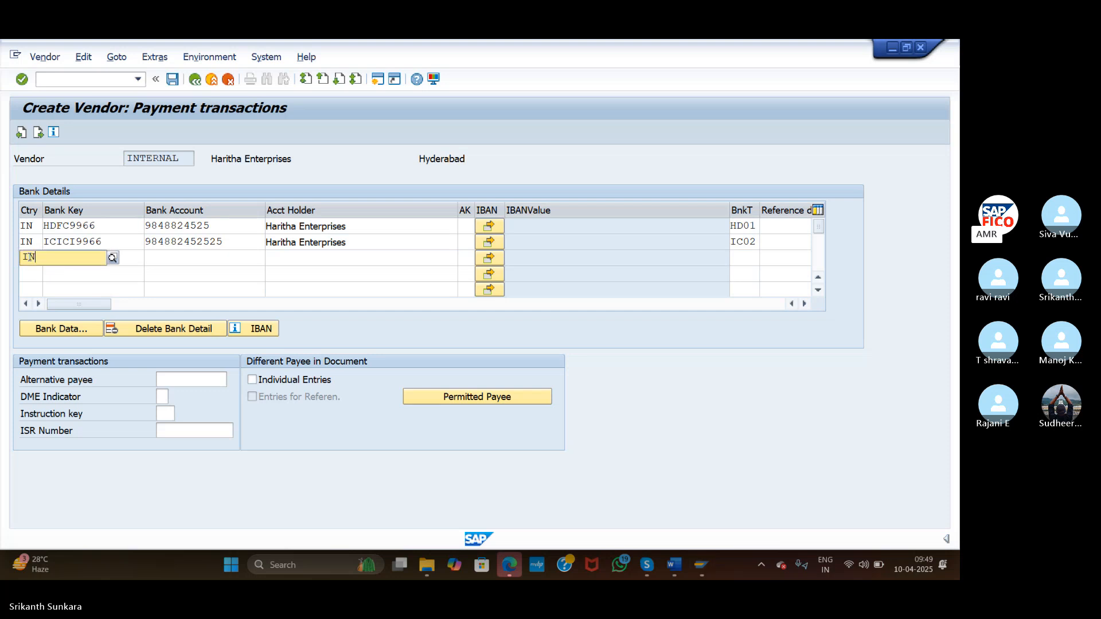
pyautogui.press('Tab')
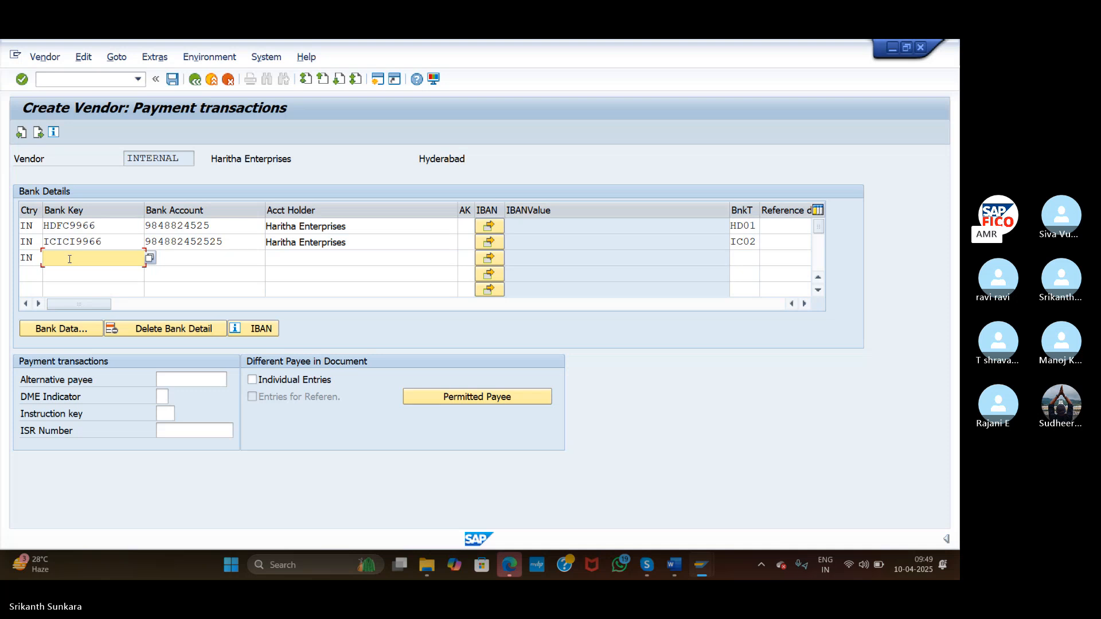
pyautogui.write('AXIS9966')
pyautogui.click(172, 256)
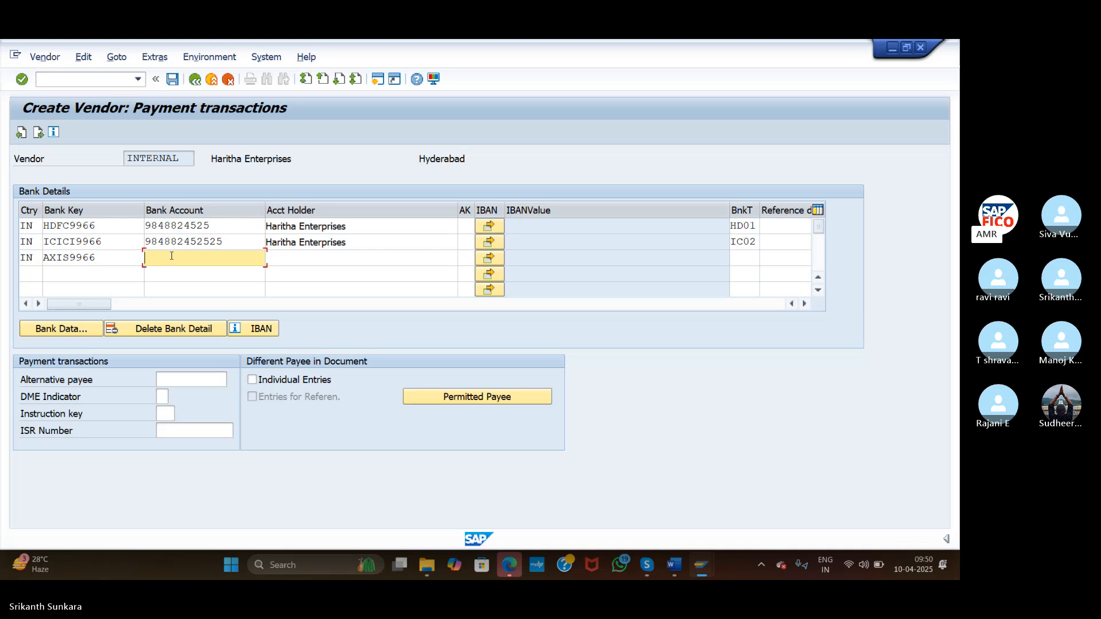
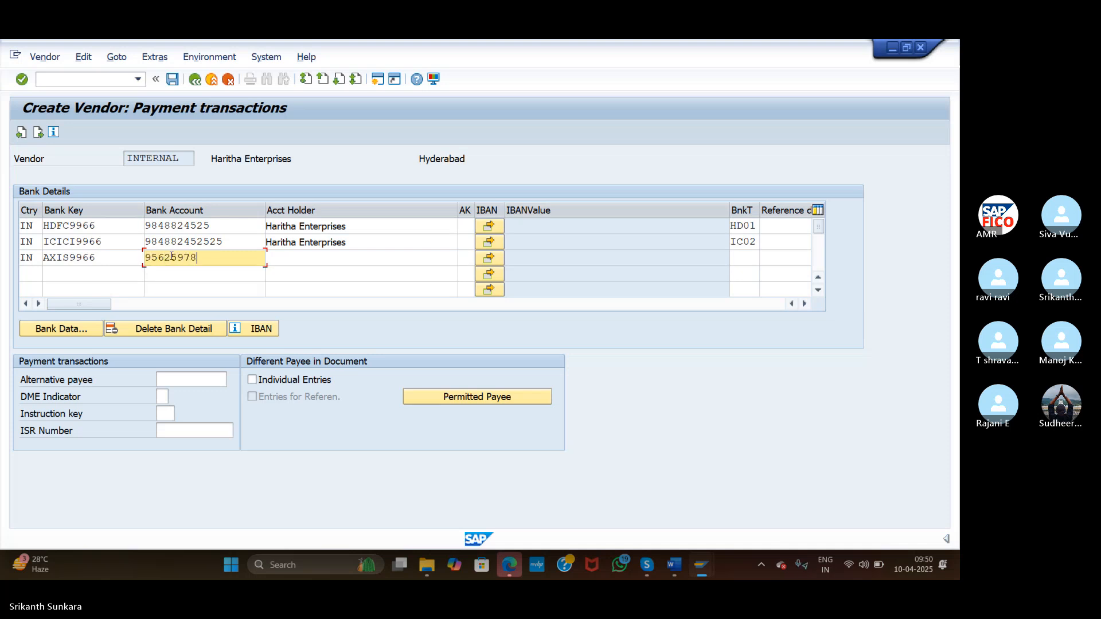
# Copy Haritha Enterprises into the third row's account holder and set bank type AX03
pyautogui.click(292, 261)
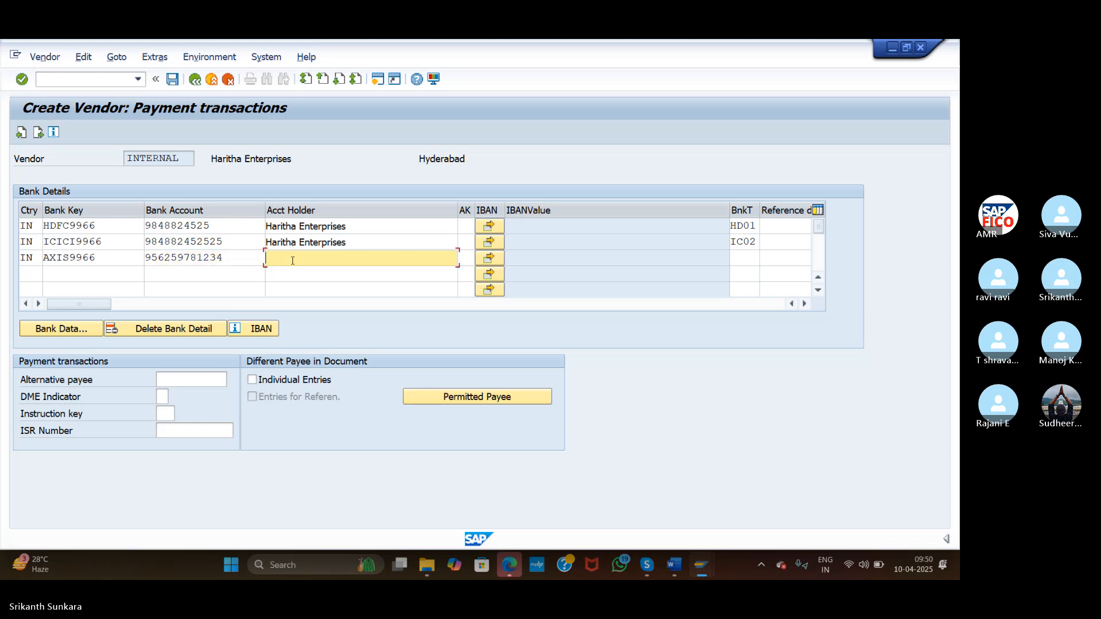
pyautogui.moveTo(362, 246); pyautogui.dragTo(249, 246)
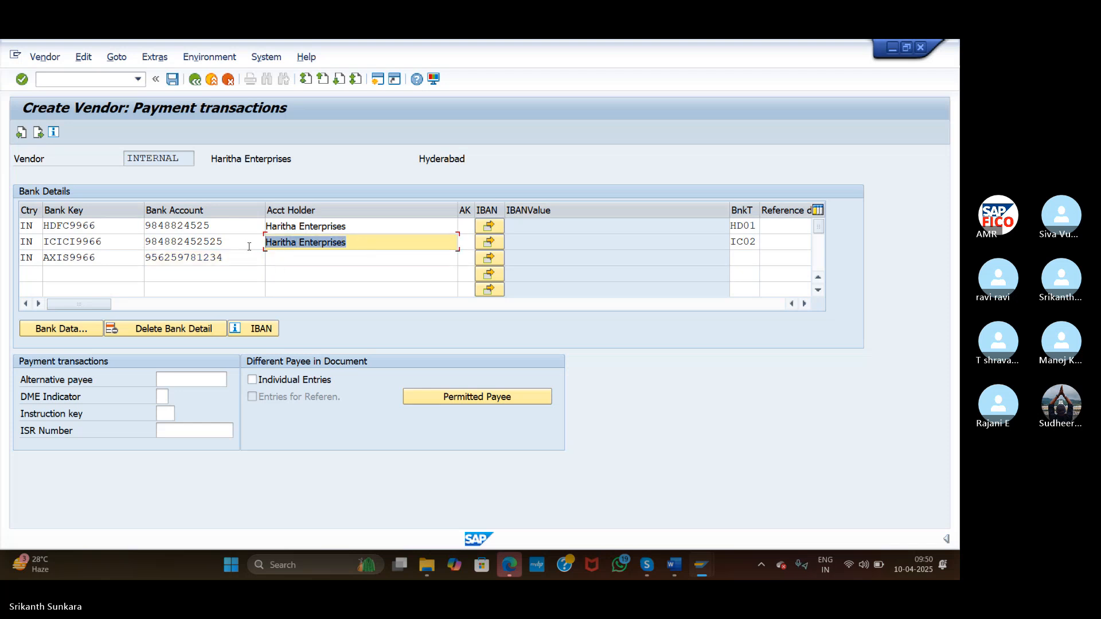
pyautogui.hotkey('ctrl', 'c')
pyautogui.click(282, 261)
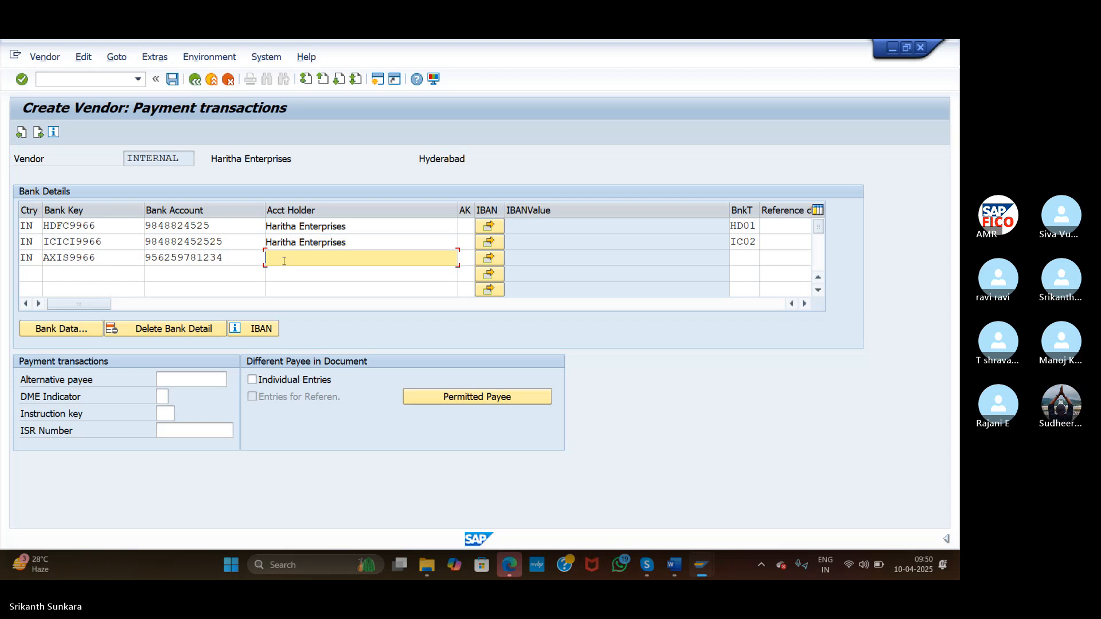
pyautogui.hotkey('ctrl', 'v')
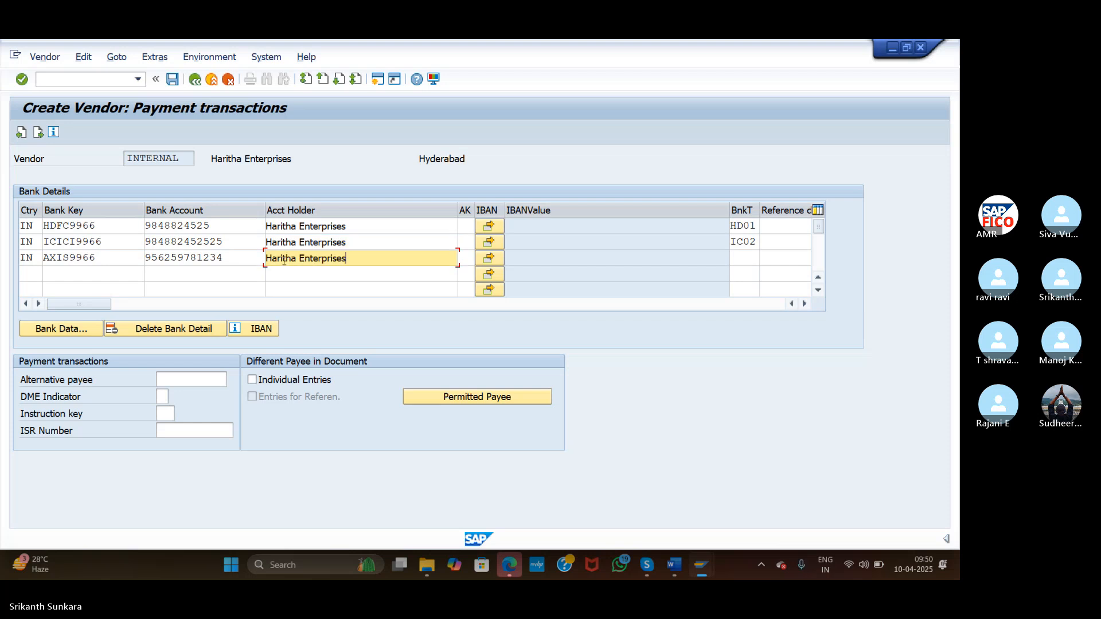
pyautogui.click(749, 257)
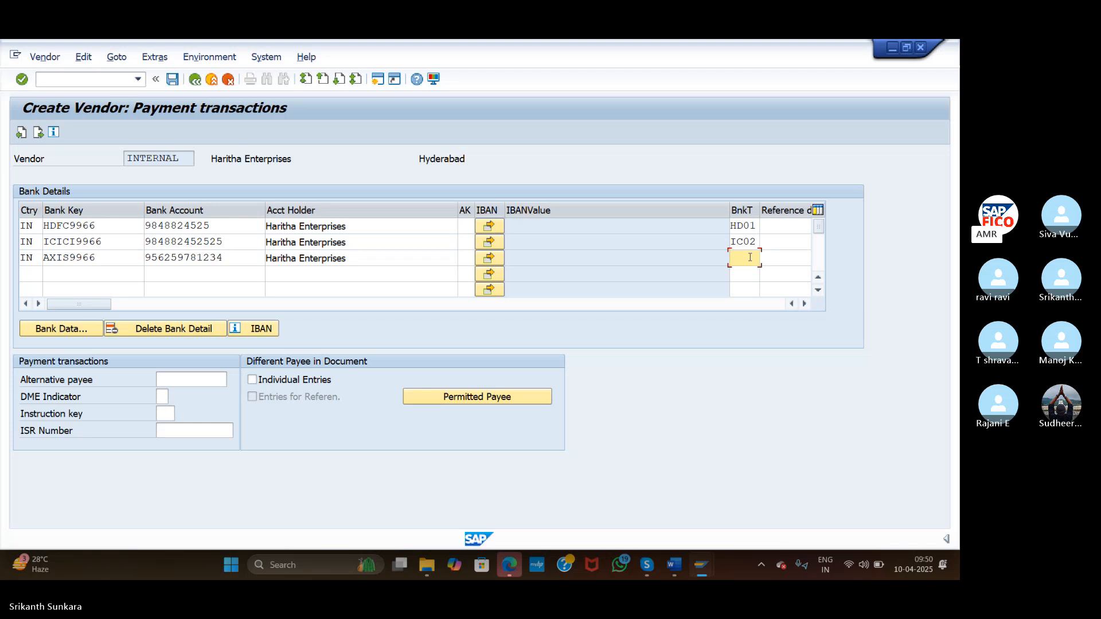
pyautogui.write('AX03')
pyautogui.click(57, 333)
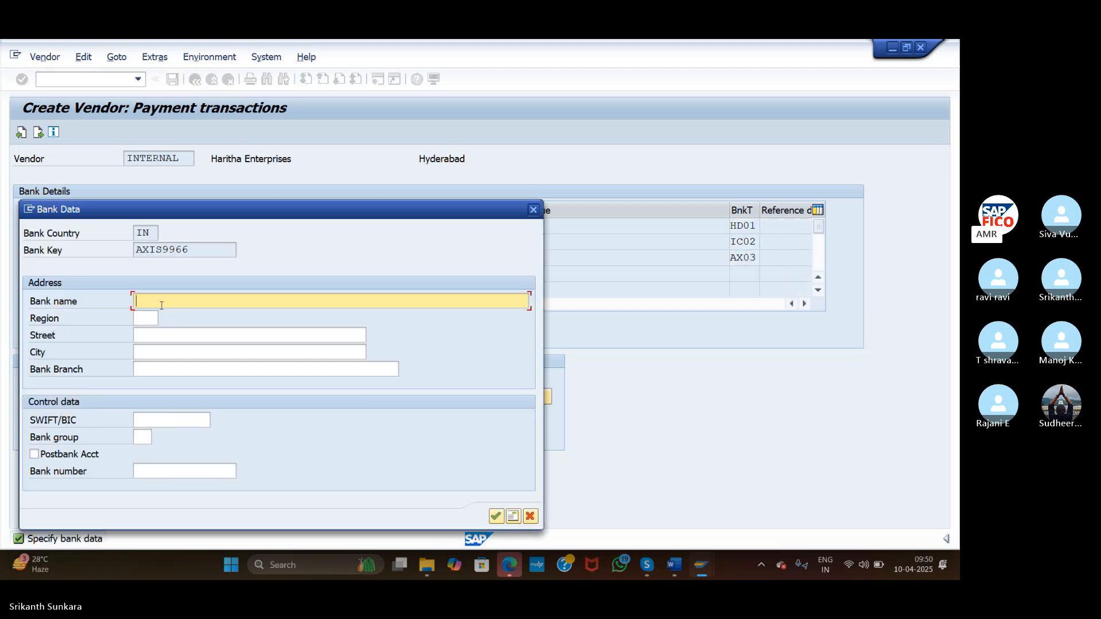
# Record AXIS9966 as AXIS Bank with region 36 and street Patancheruvu
pyautogui.write('AXIS Bank')
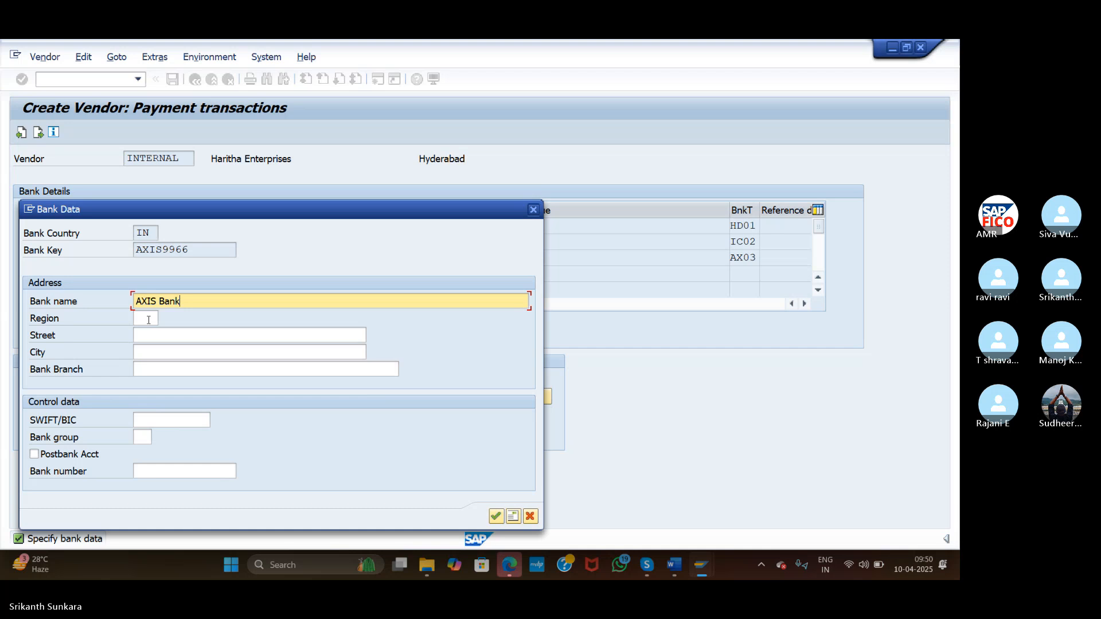
pyautogui.click(148, 320)
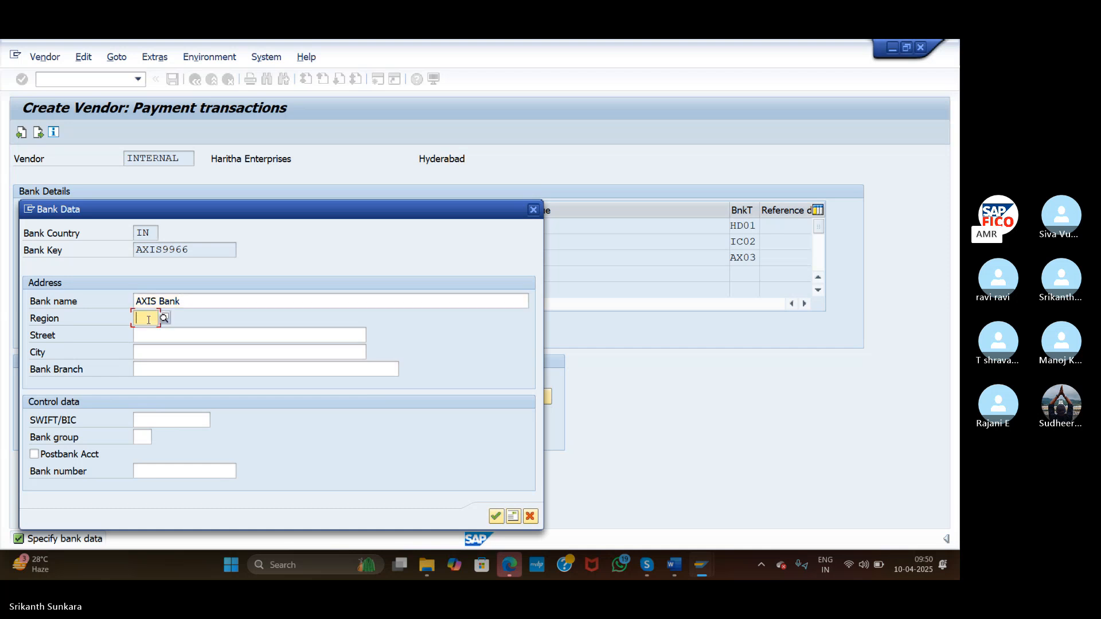
pyautogui.write('36')
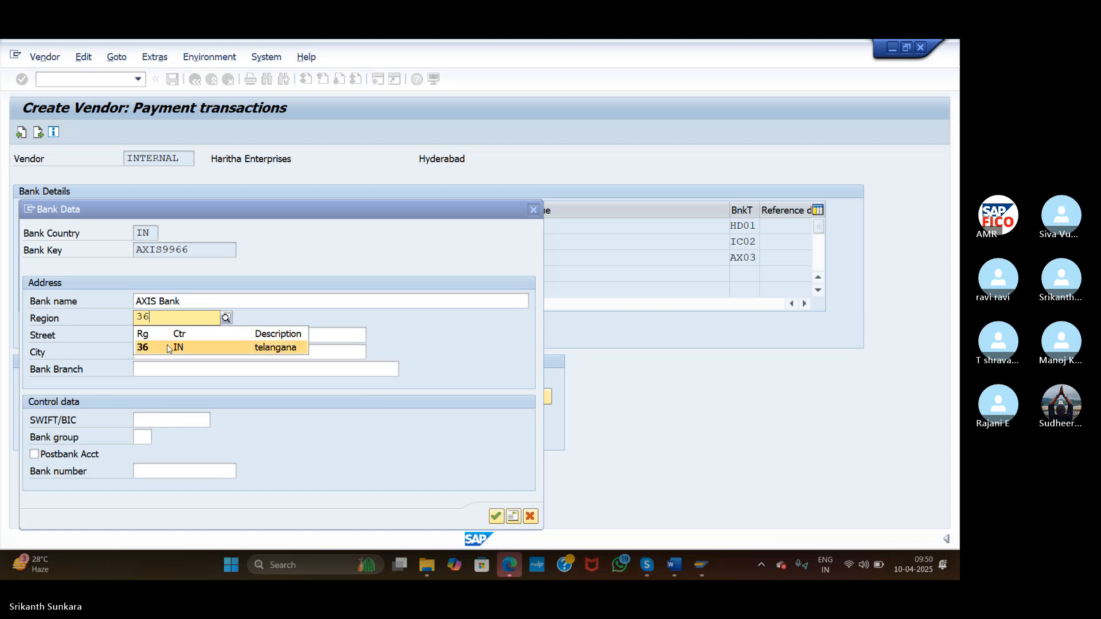
pyautogui.click(169, 349)
pyautogui.click(154, 332)
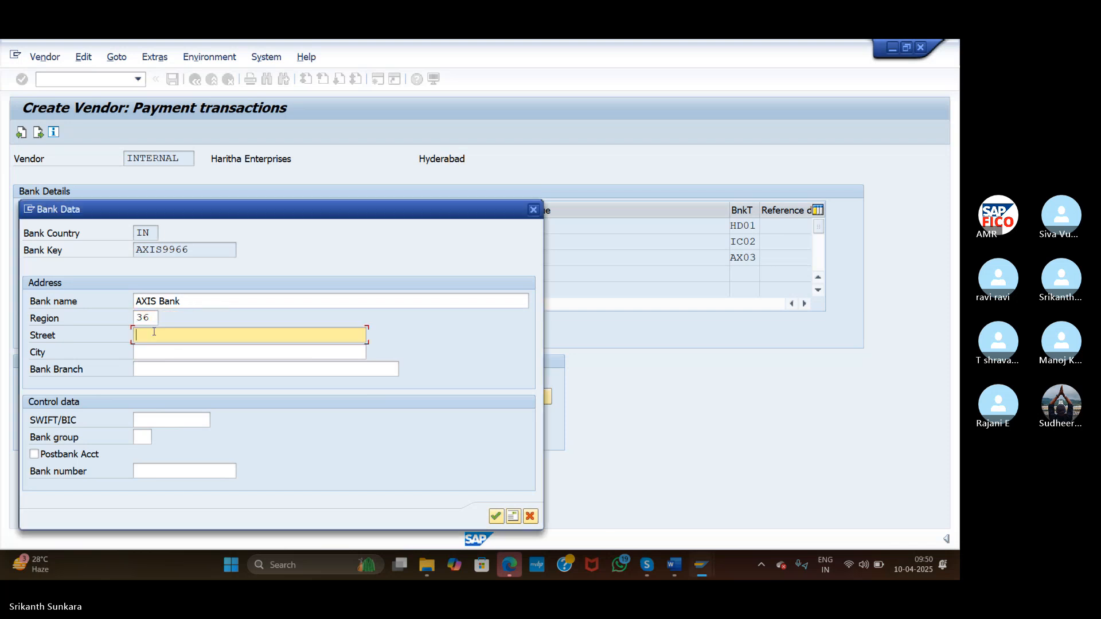
pyautogui.write('Pata')
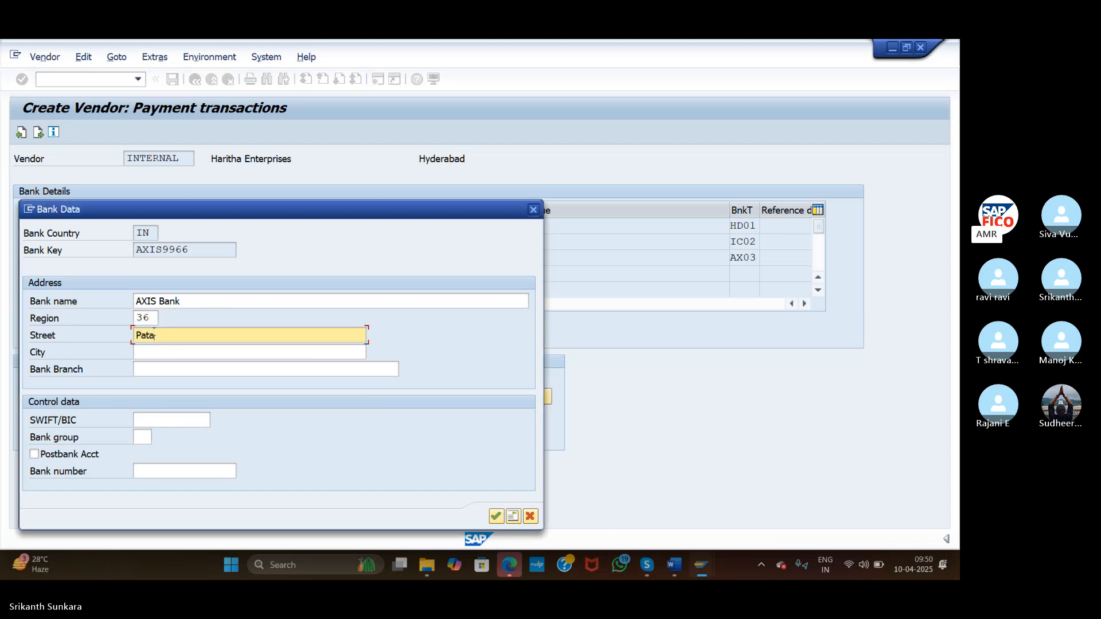
pyautogui.write('ncheruvu')
# Set city Hyderabad and branch Patancheruvu, confirm, and continue to the Accounting information screen
pyautogui.click(167, 353)
pyautogui.write('Hyd')
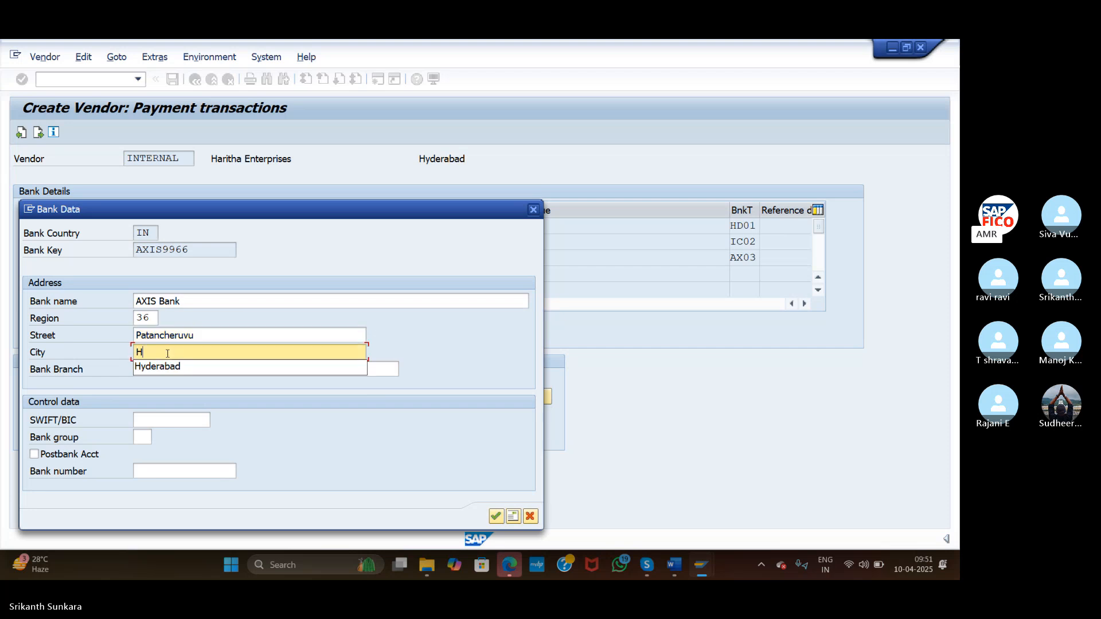
pyautogui.click(178, 368)
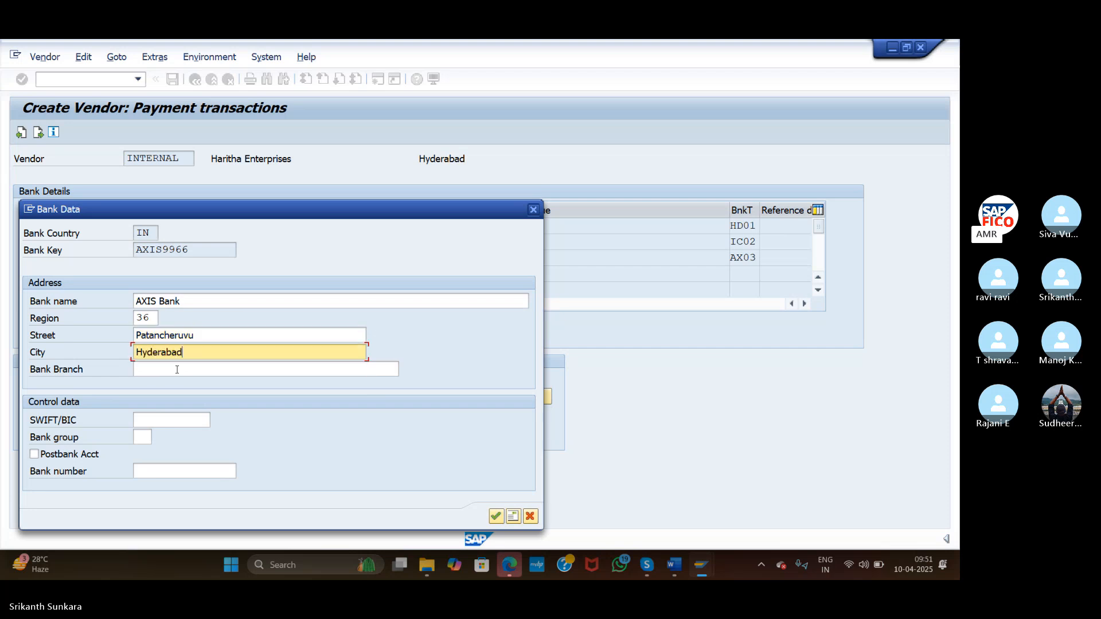
pyautogui.click(192, 370)
pyautogui.write('Pata')
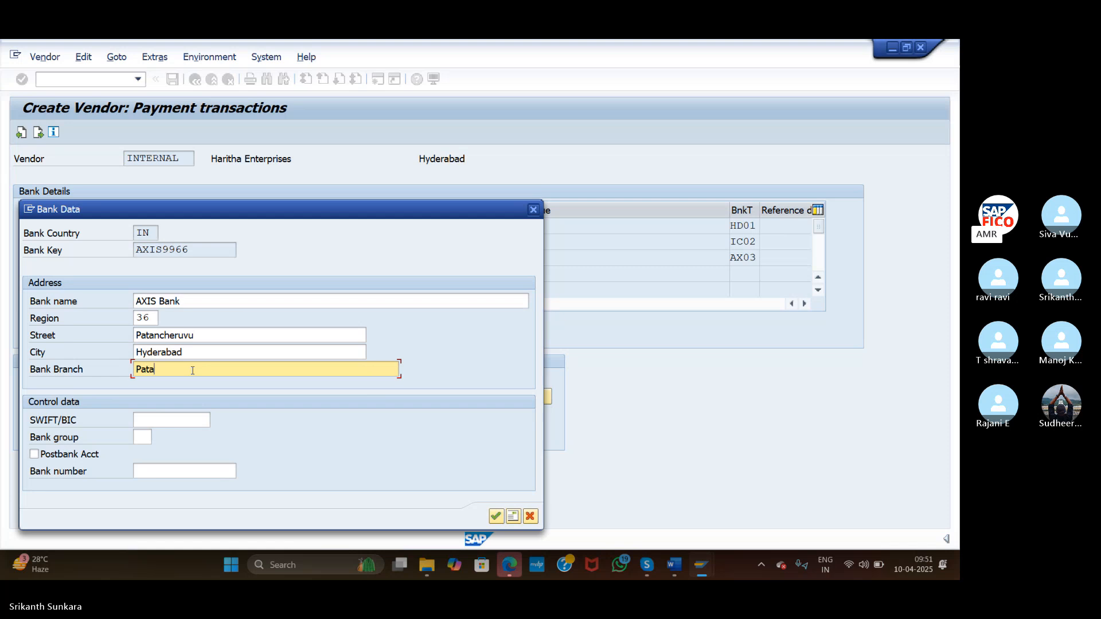
pyautogui.write('ncheruvu')
pyautogui.click(496, 517)
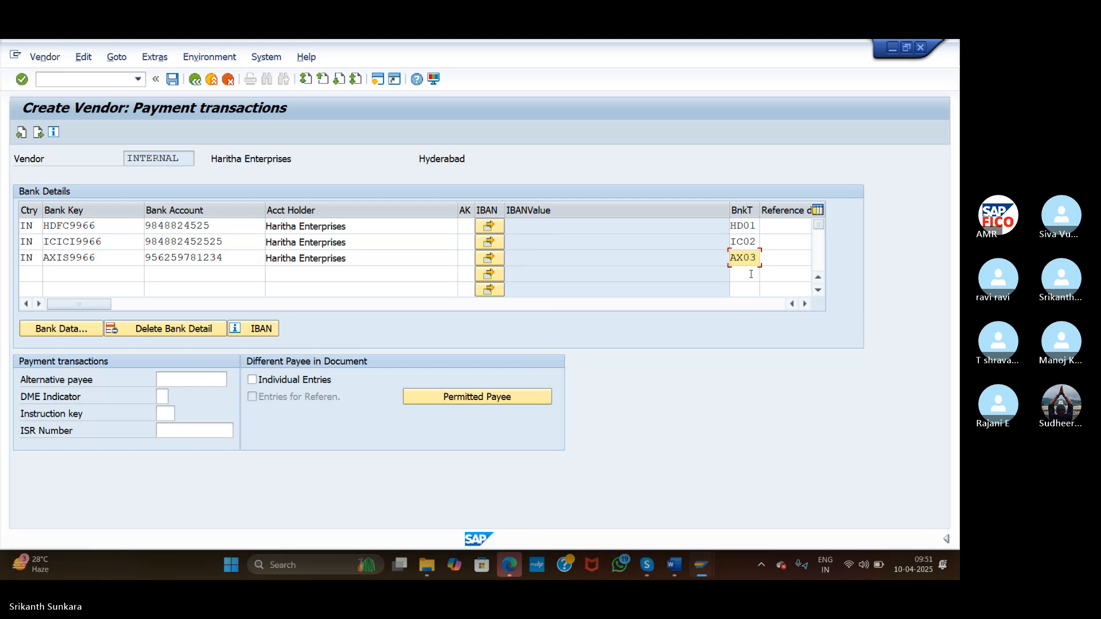
pyautogui.click(22, 78)
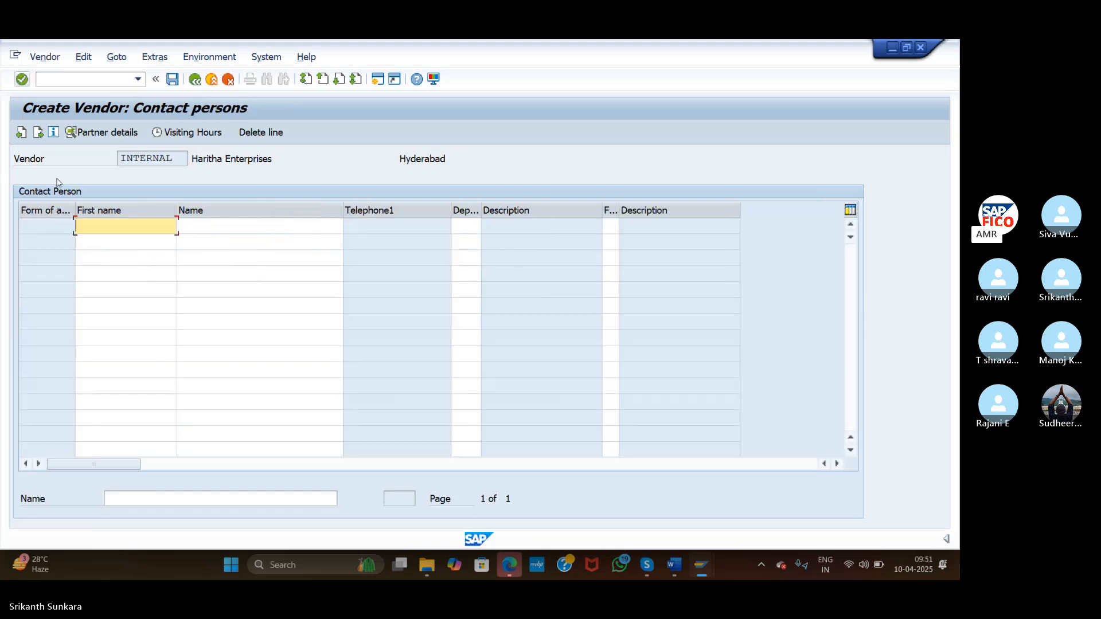
pyautogui.click(38, 132)
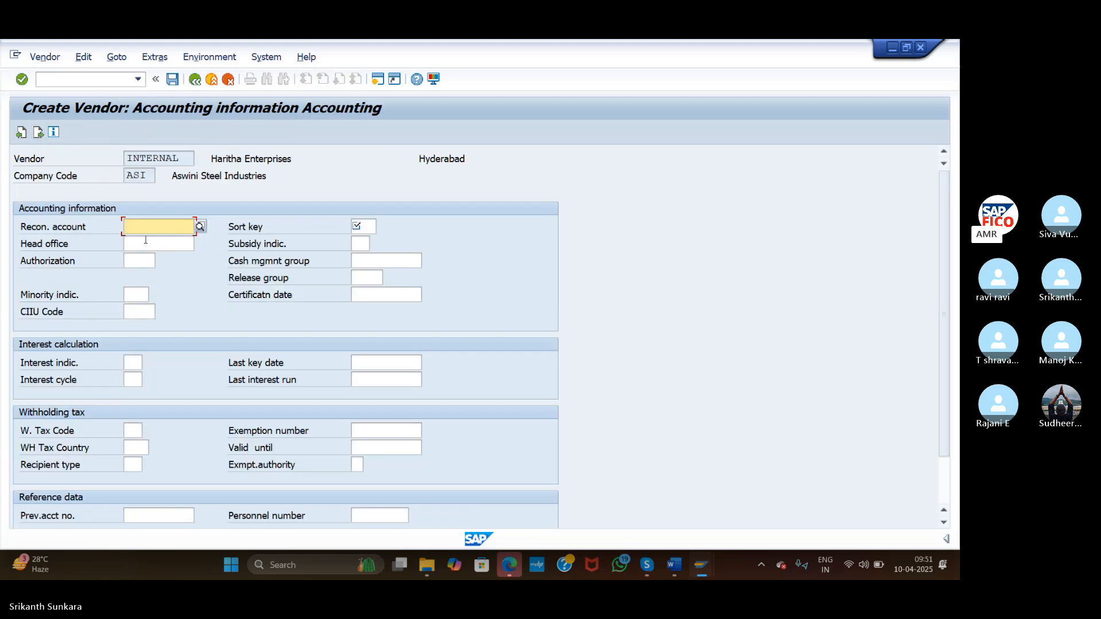
# Set reconciliation account 100501, sort key 012 and cash management group A1, then view planning group help
pyautogui.click(201, 227)
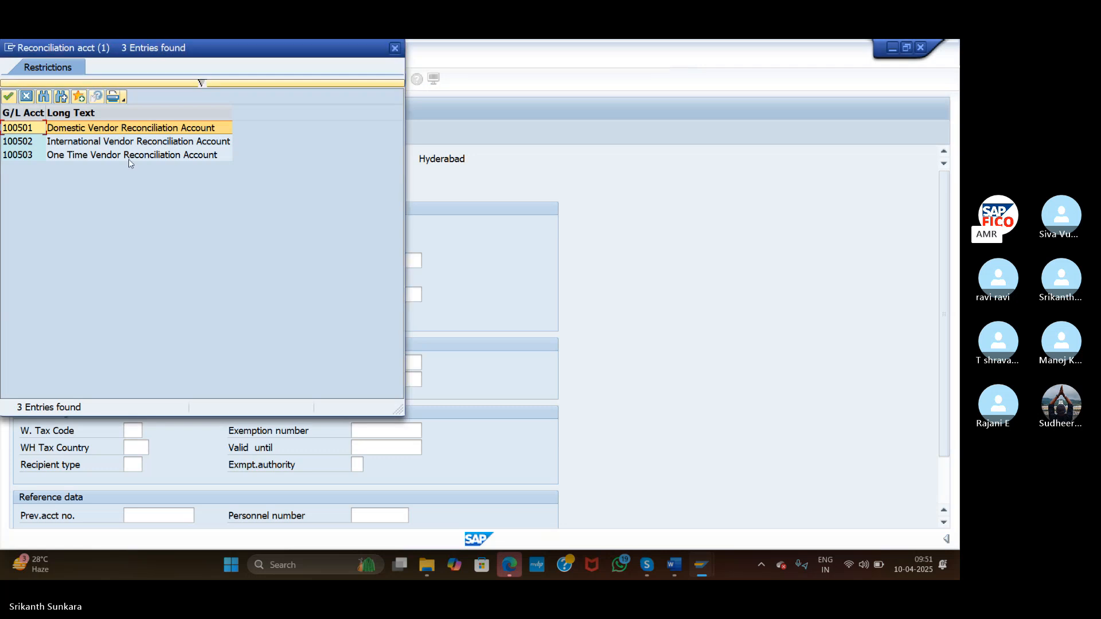
pyautogui.doubleClick(105, 122)
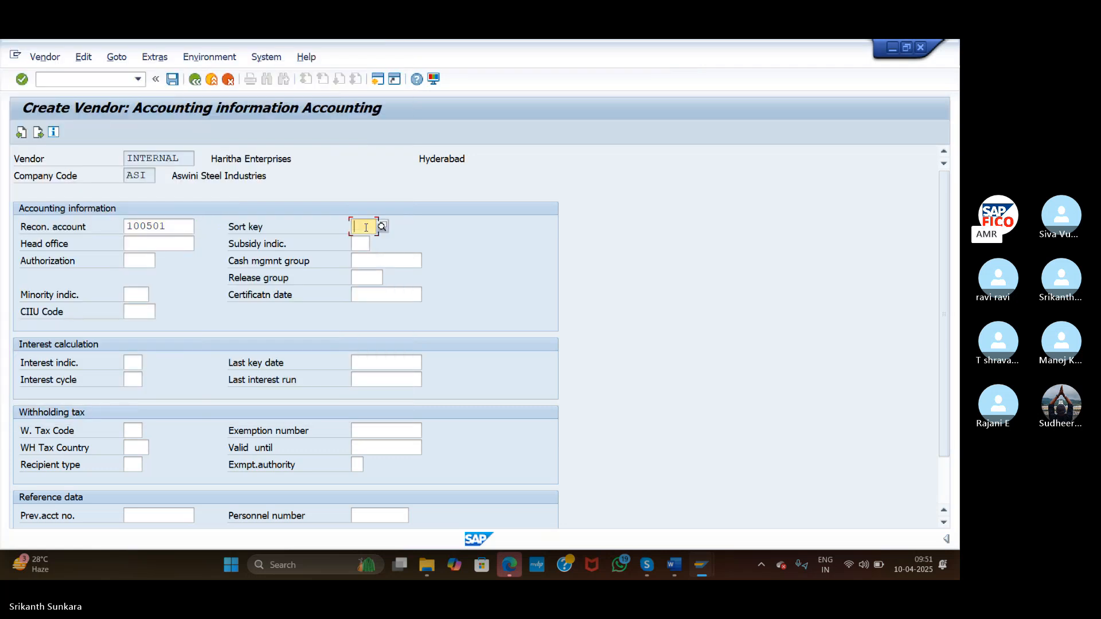
pyautogui.write('012')
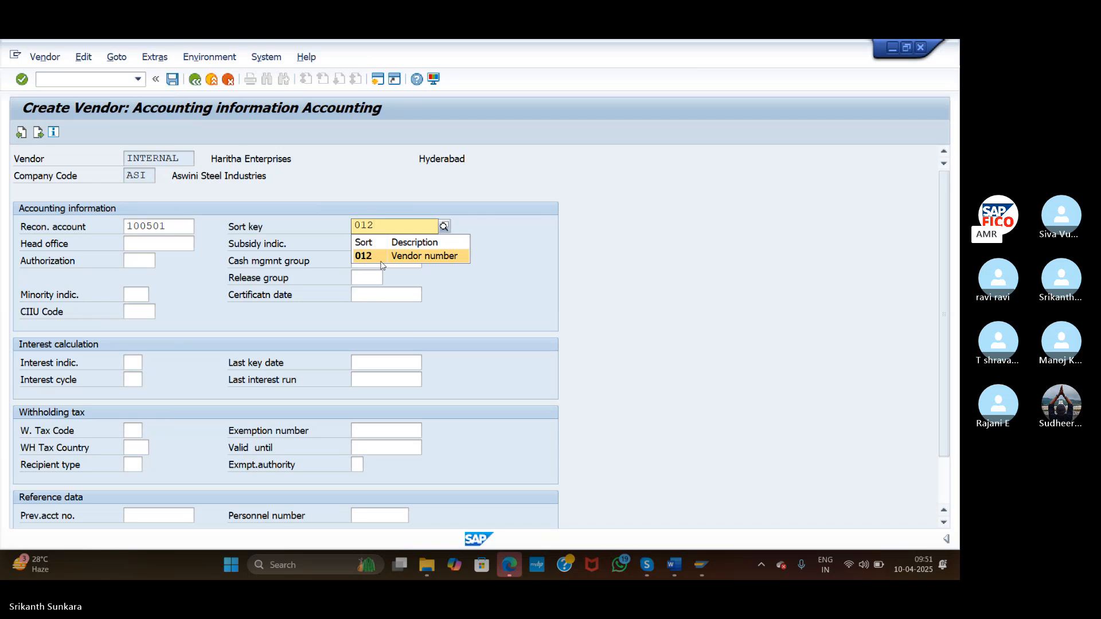
pyautogui.click(377, 257)
pyautogui.click(381, 257)
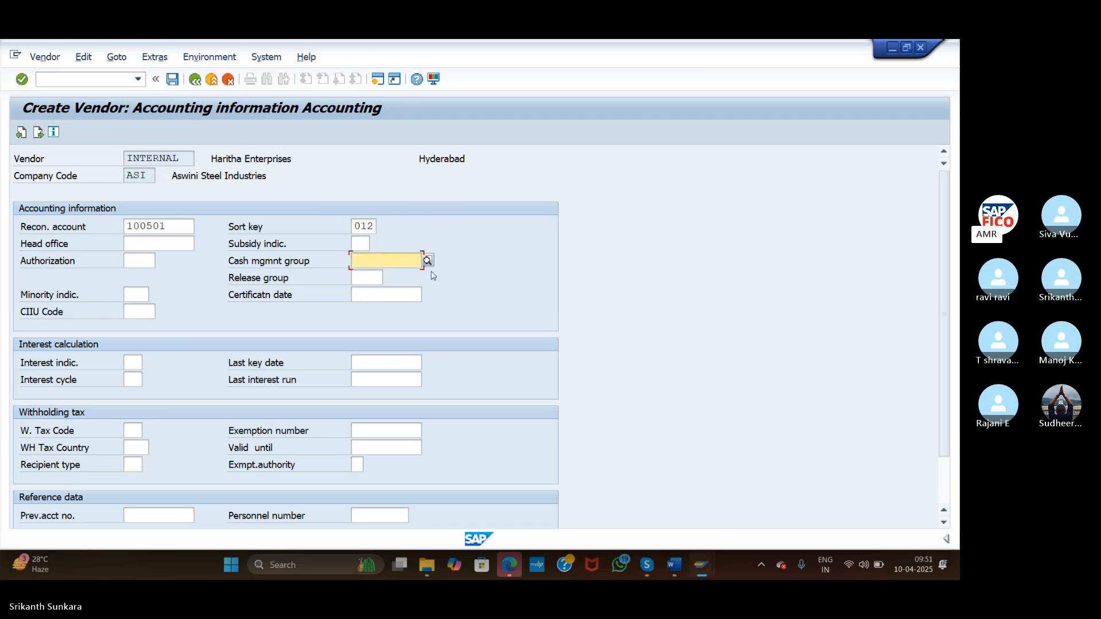
pyautogui.click(430, 262)
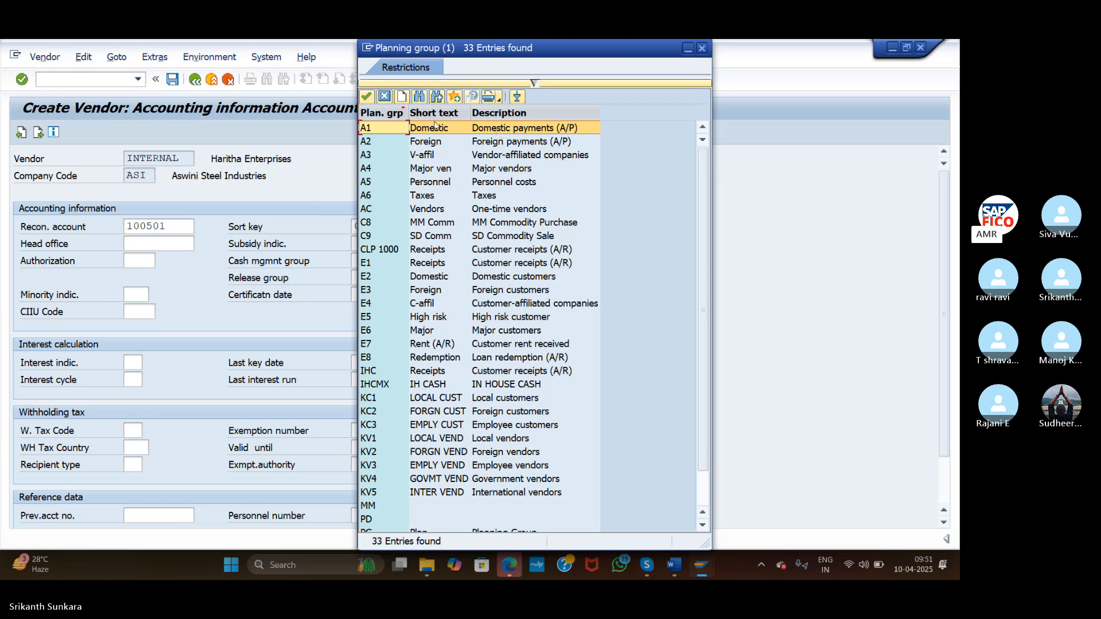
pyautogui.doubleClick(390, 129)
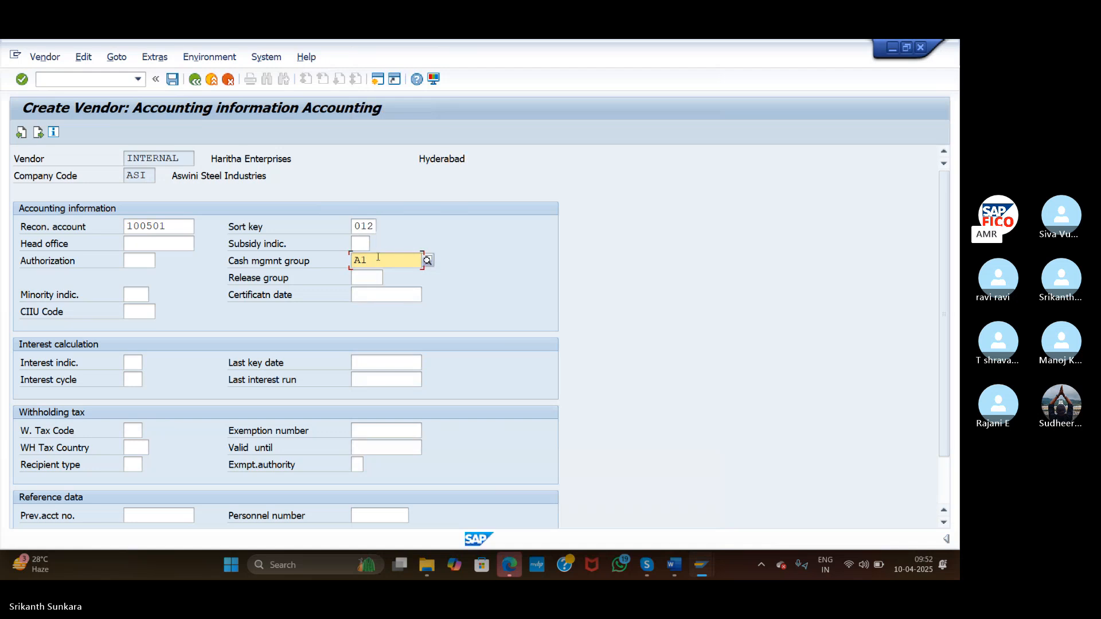
pyautogui.press('Return')
pyautogui.press('F1')
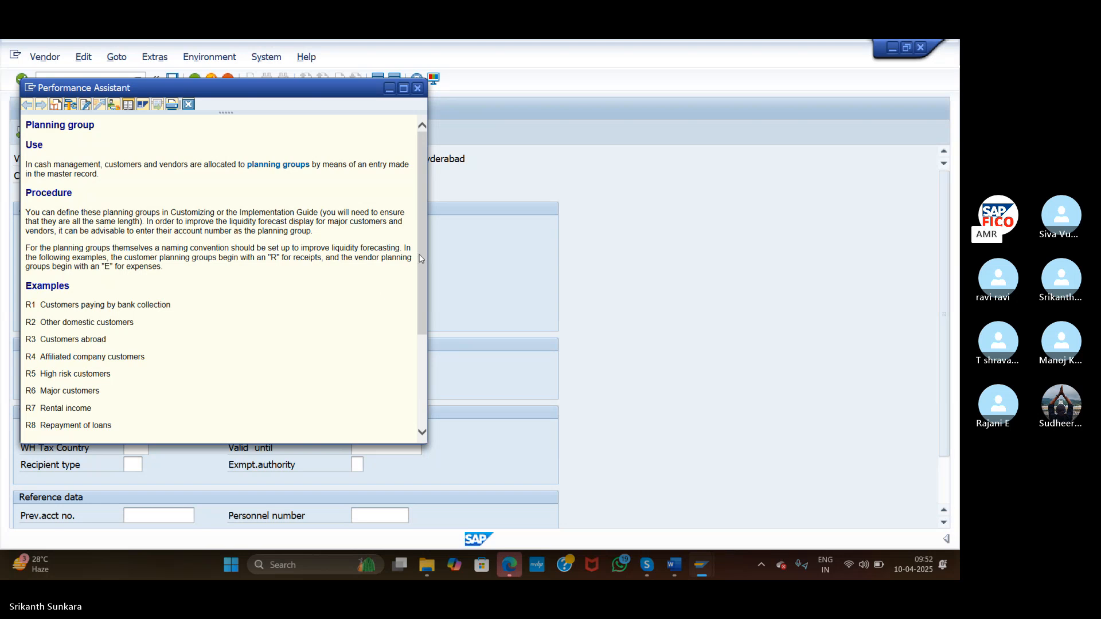
# Close the planning group help, reselect cash management group A1 and continue to payment transactions
pyautogui.moveTo(421, 261); pyautogui.dragTo(435, 318)
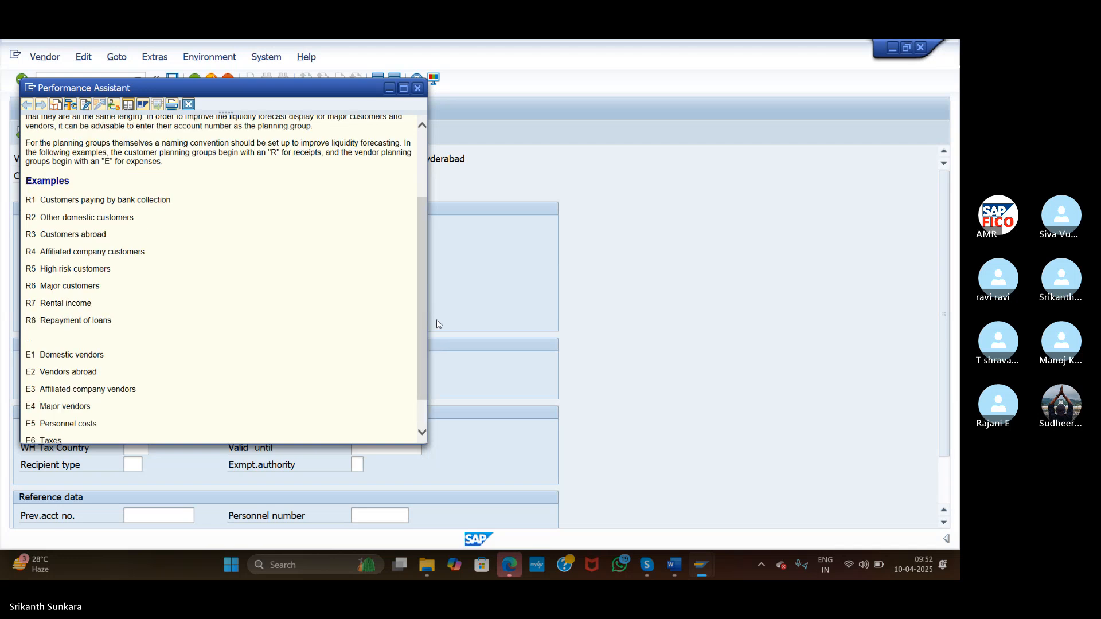
pyautogui.click(418, 88)
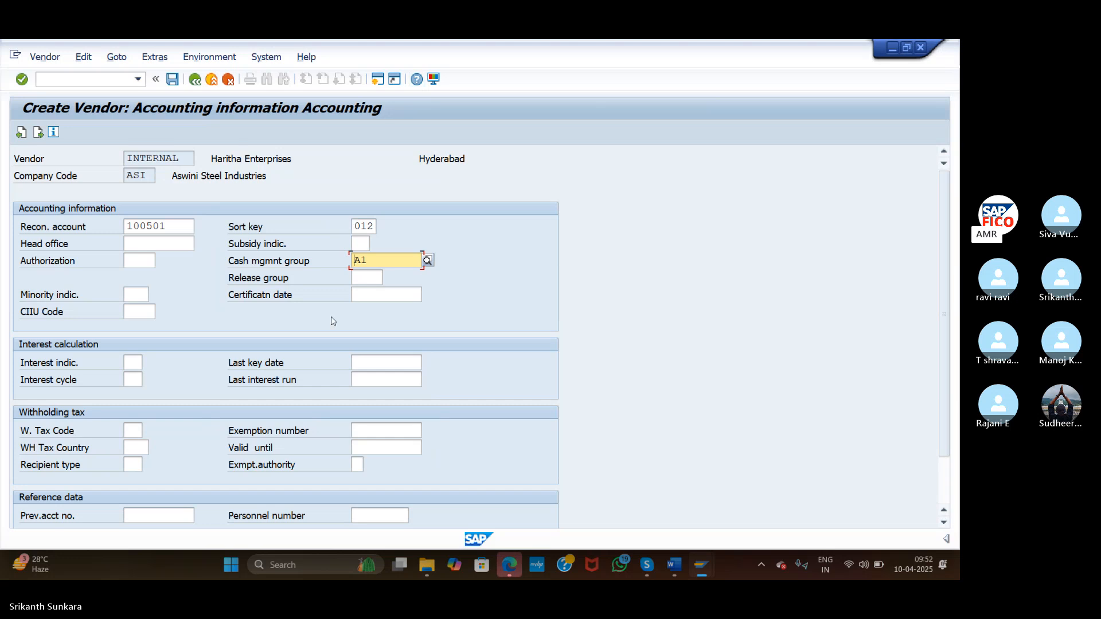
pyautogui.click(429, 260)
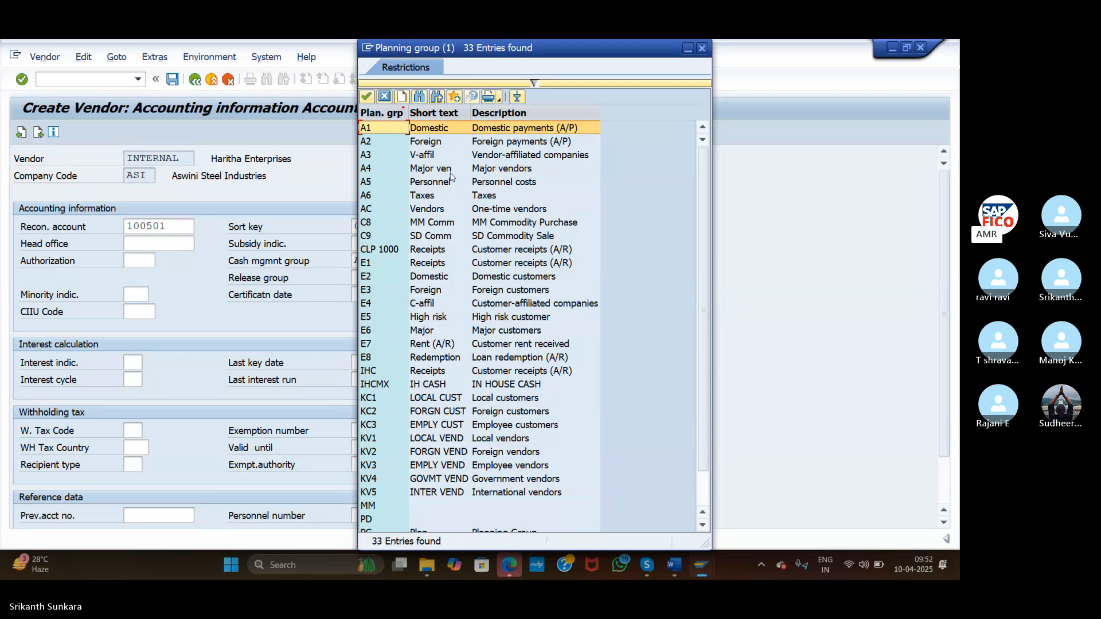
pyautogui.doubleClick(395, 129)
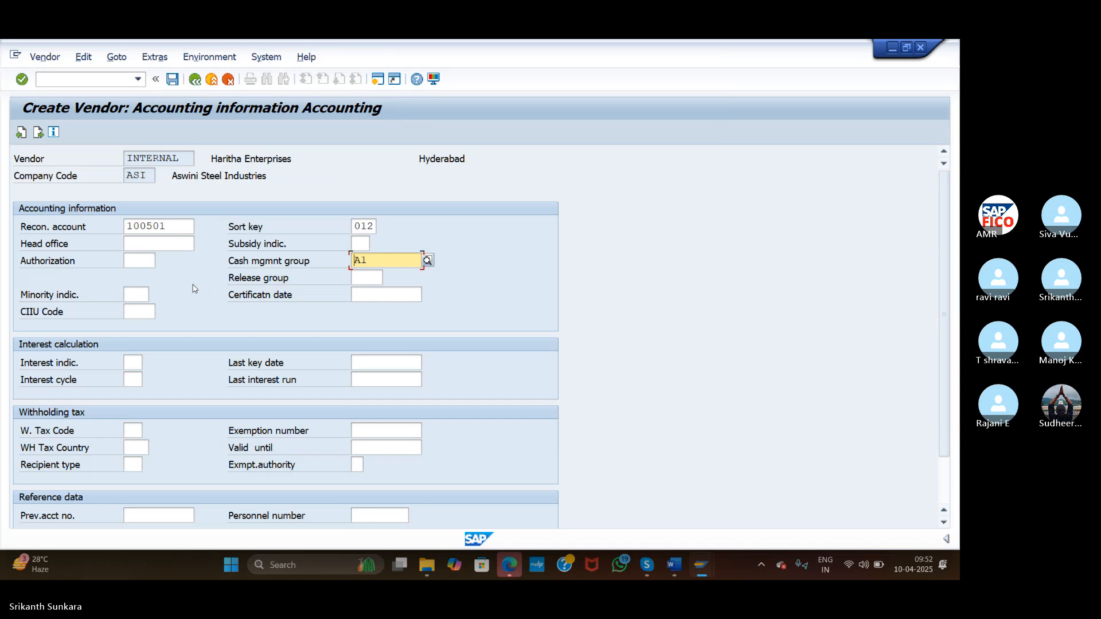
pyautogui.click(38, 134)
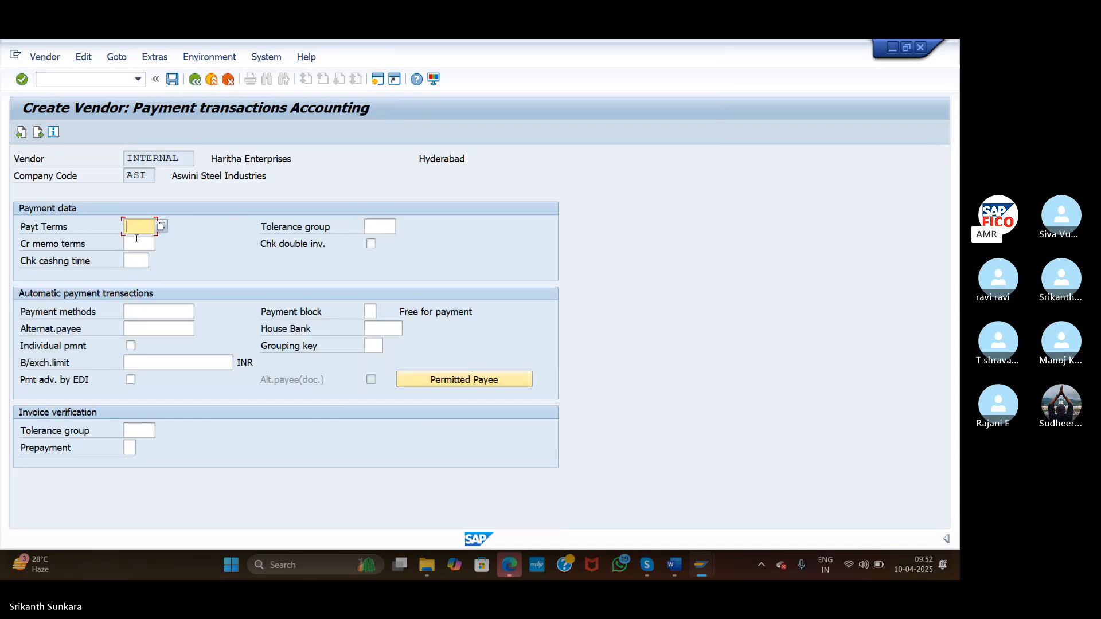
# Enter payment terms 0001 and tolerance group ASVC, then save the new vendor
pyautogui.write('0001')
pyautogui.click(379, 228)
pyautogui.write('ASVC')
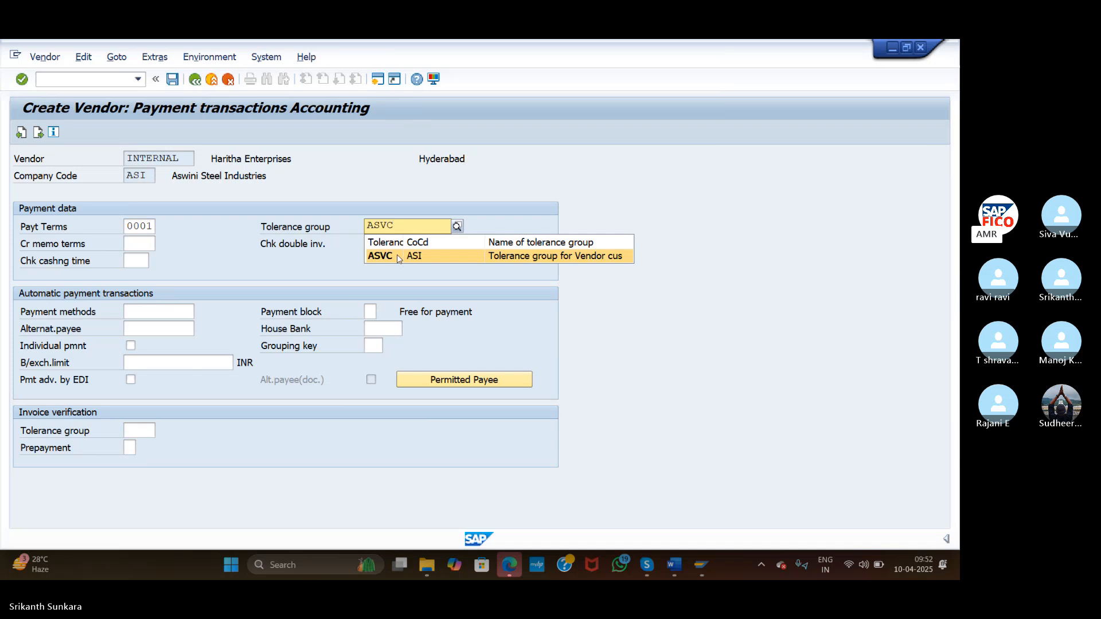
pyautogui.click(400, 259)
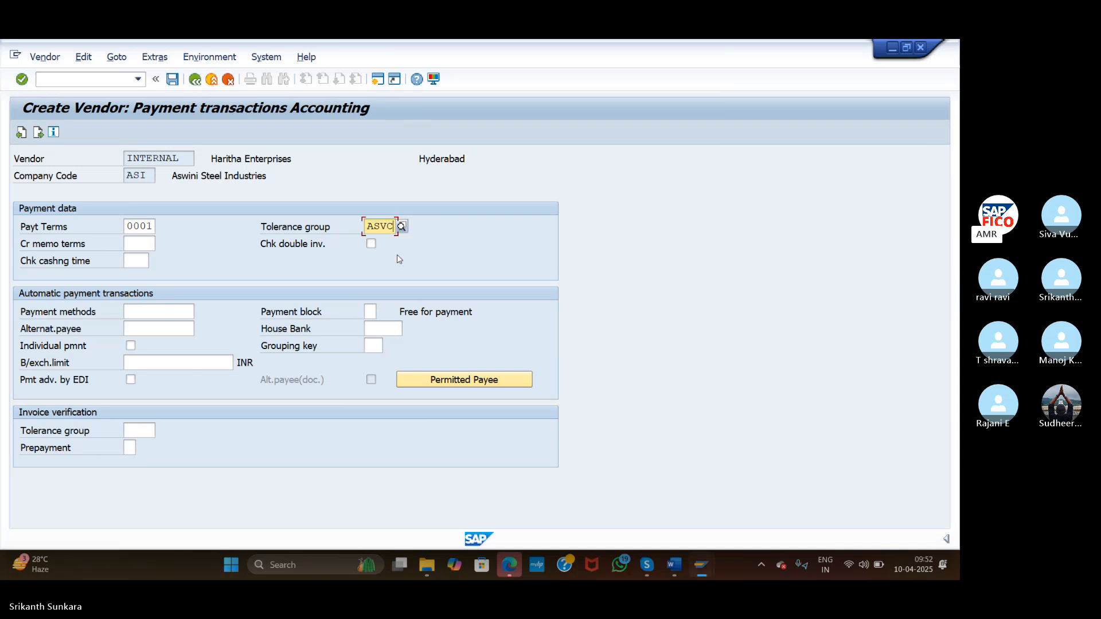
pyautogui.click(141, 314)
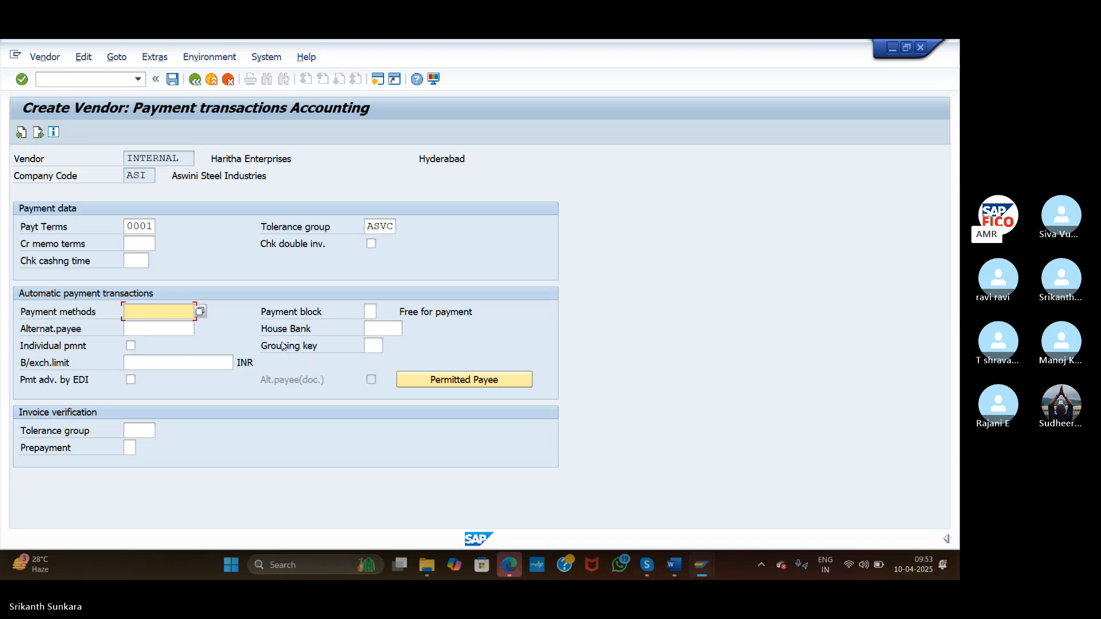
pyautogui.click(177, 83)
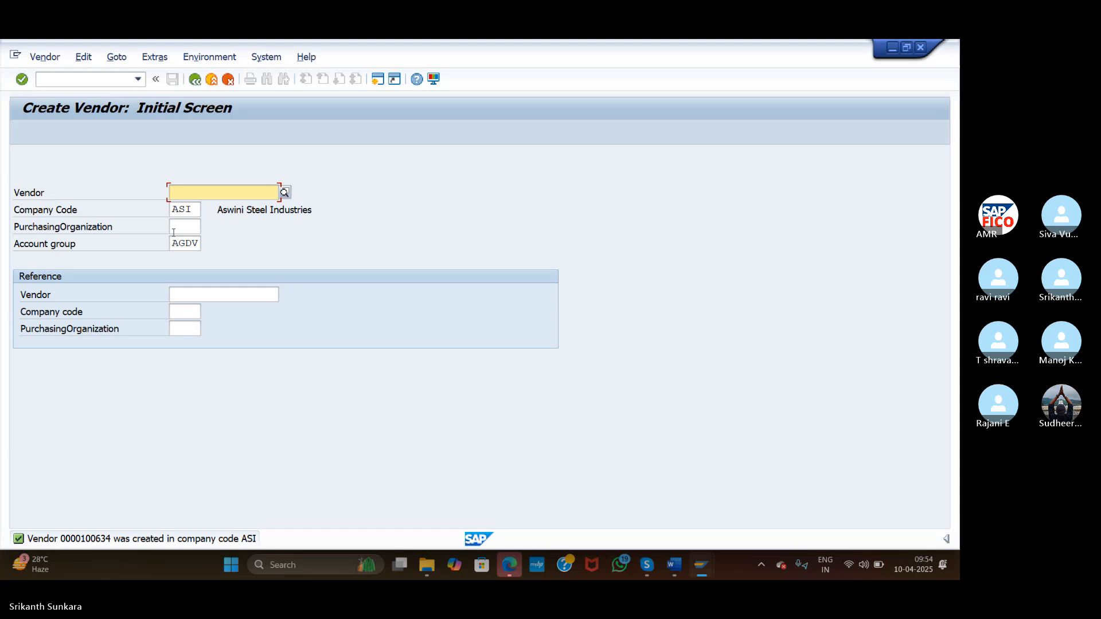
# With the vendor confirmed as created in company code ASI, switch to the NOT Word notes
pyautogui.hotkey('alt', 'Tab')
pyautogui.hotkey('alt', 'Tab')
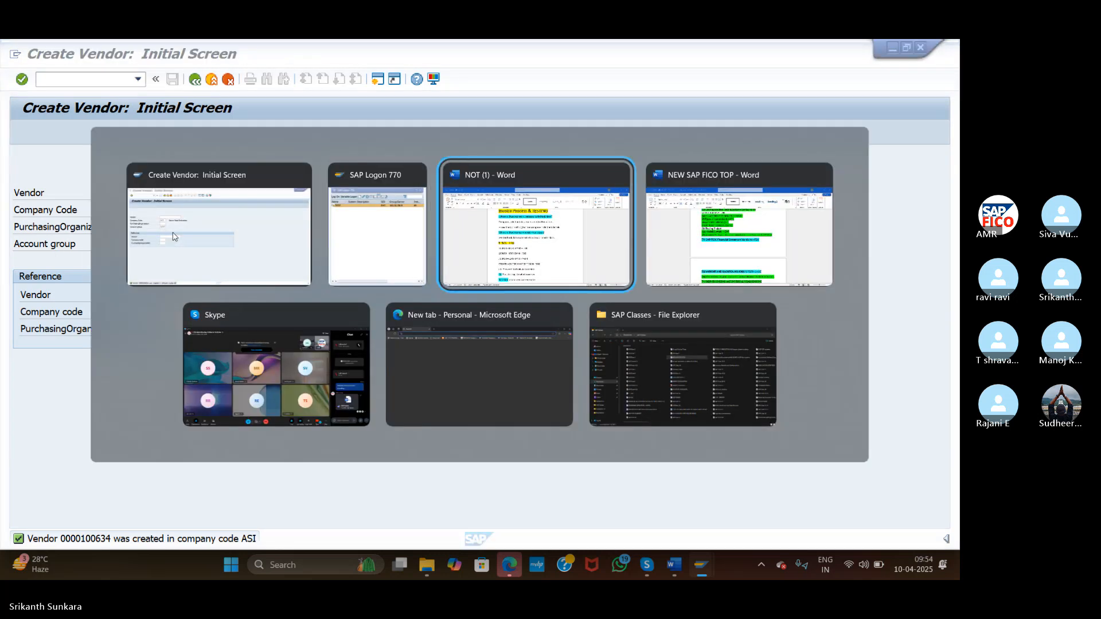
# Review the three bank code lines in the Word notes
pyautogui.click(394, 457)
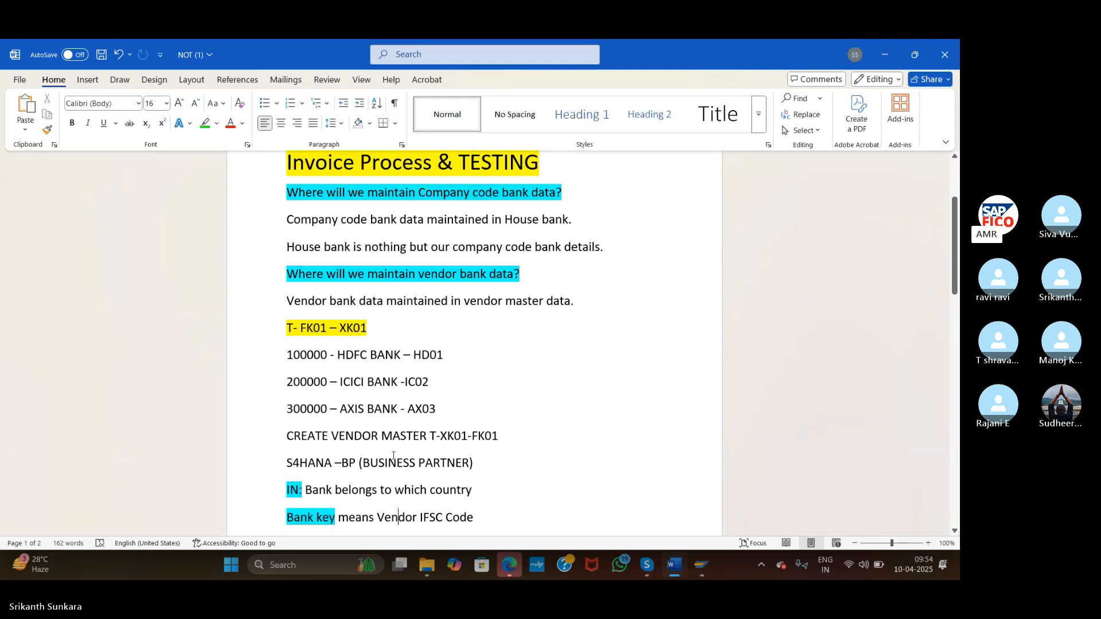
pyautogui.moveTo(286, 355); pyautogui.dragTo(475, 404)
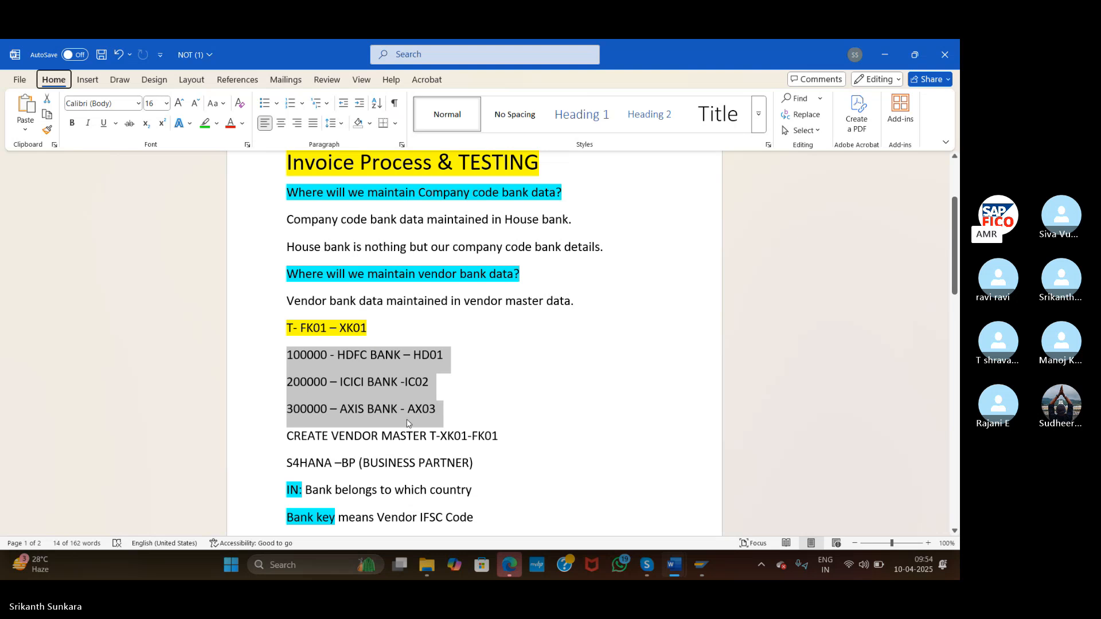
pyautogui.click(452, 420)
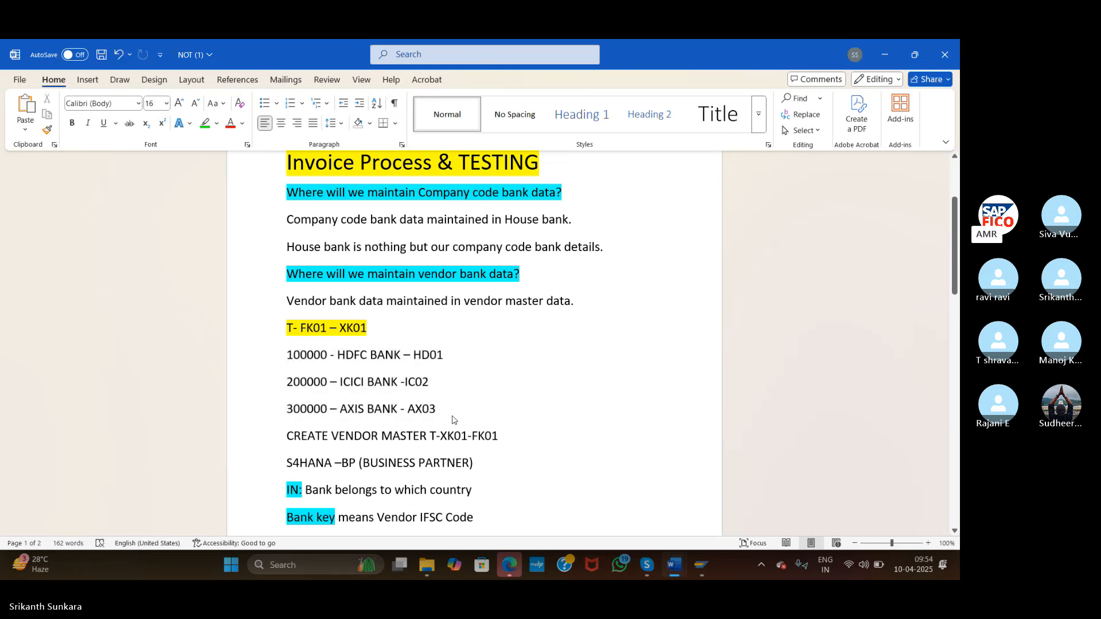
pyautogui.scroll(-5, 452, 419)
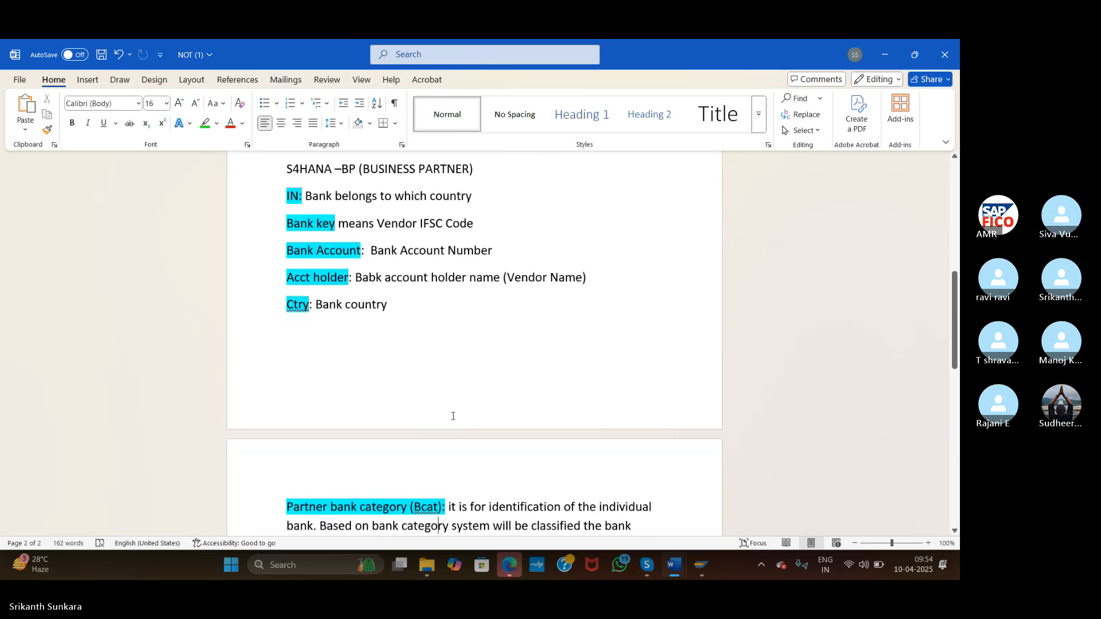
pyautogui.scroll(-4, 453, 416)
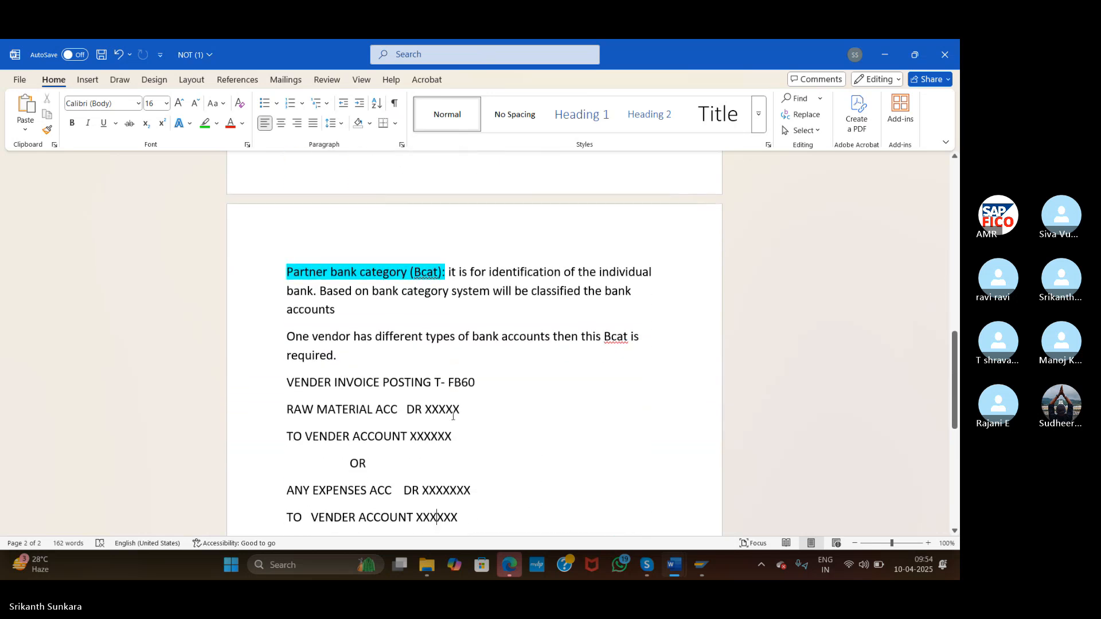
# Highlight the FB60 vendor invoice posting lines (raw material debit, vendor credit), then return to SAP
pyautogui.click(267, 385)
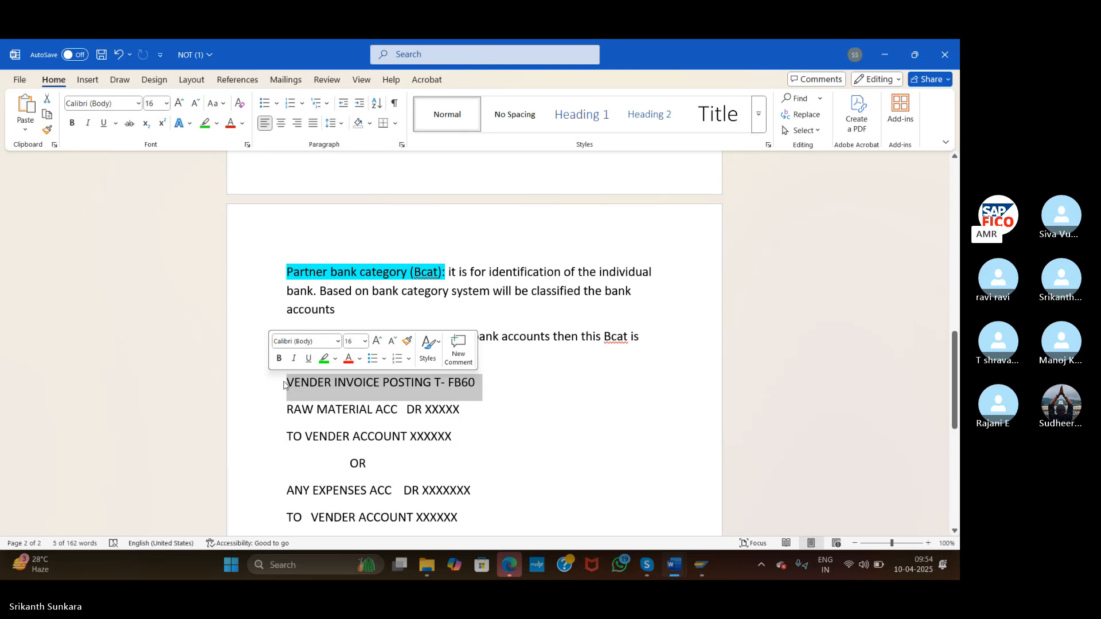
pyautogui.click(290, 382)
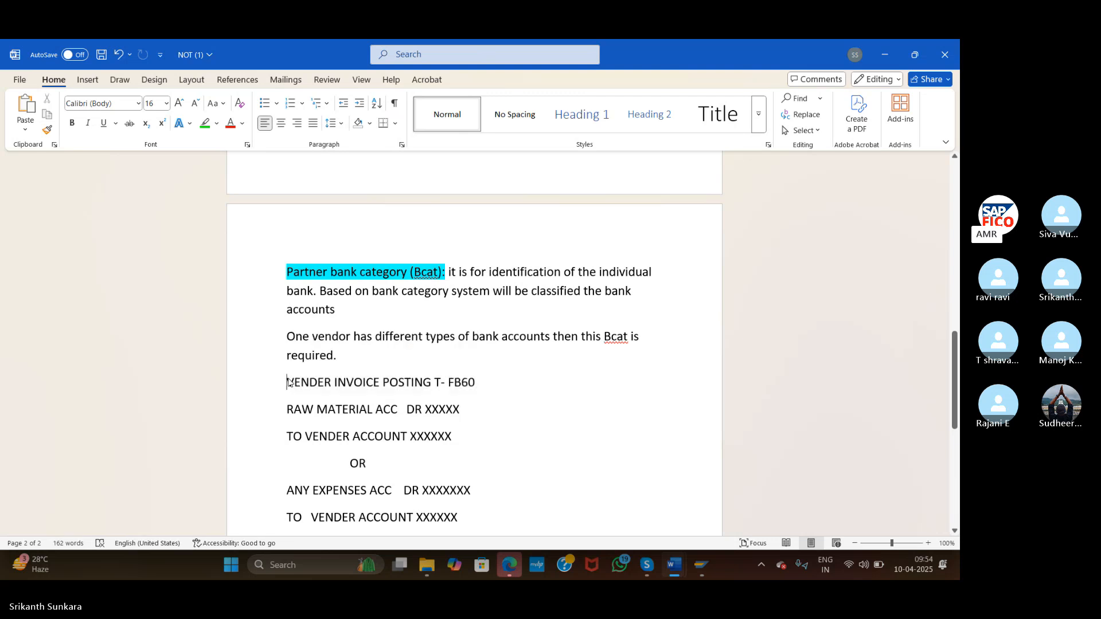
pyautogui.moveTo(288, 382); pyautogui.dragTo(468, 448)
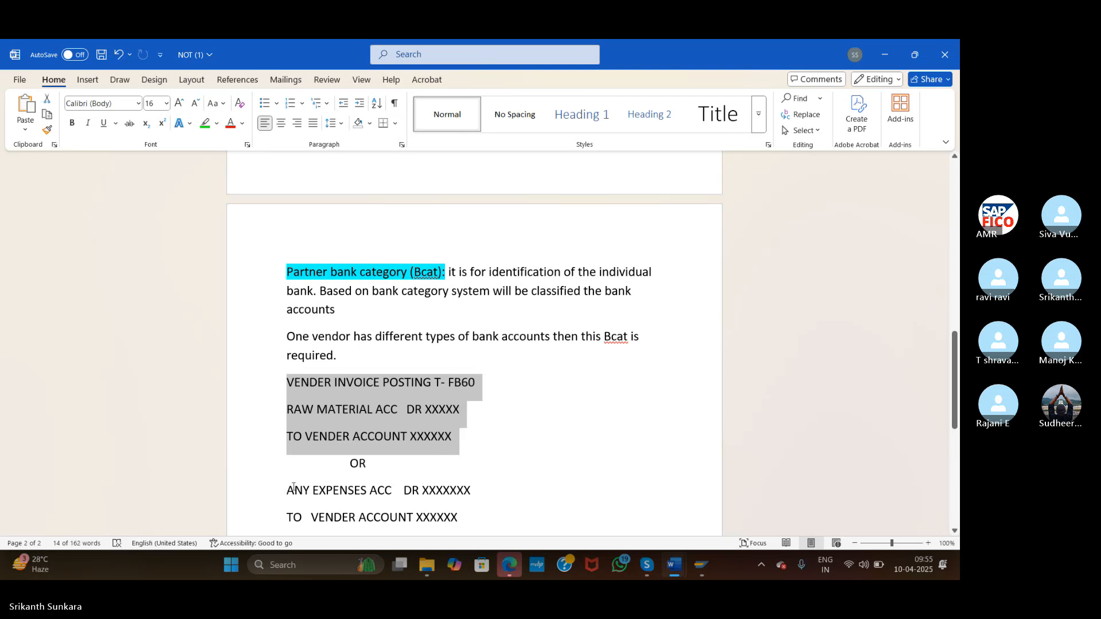
pyautogui.moveTo(293, 487); pyautogui.dragTo(476, 535)
pyautogui.moveTo(468, 494); pyautogui.dragTo(474, 448)
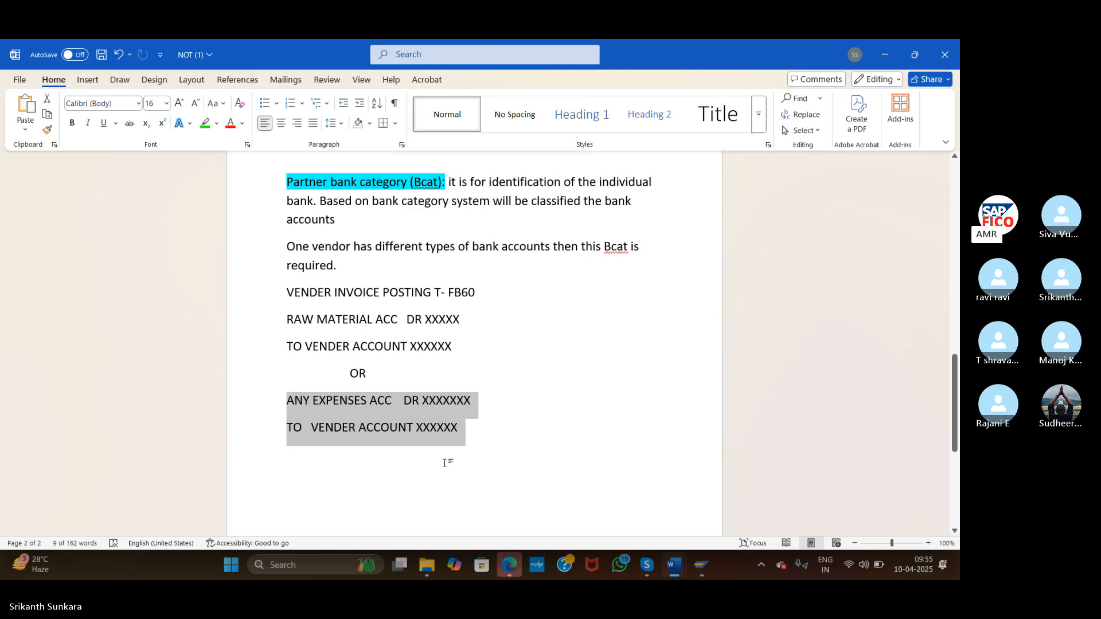
pyautogui.hotkey('alt', 'Tab')
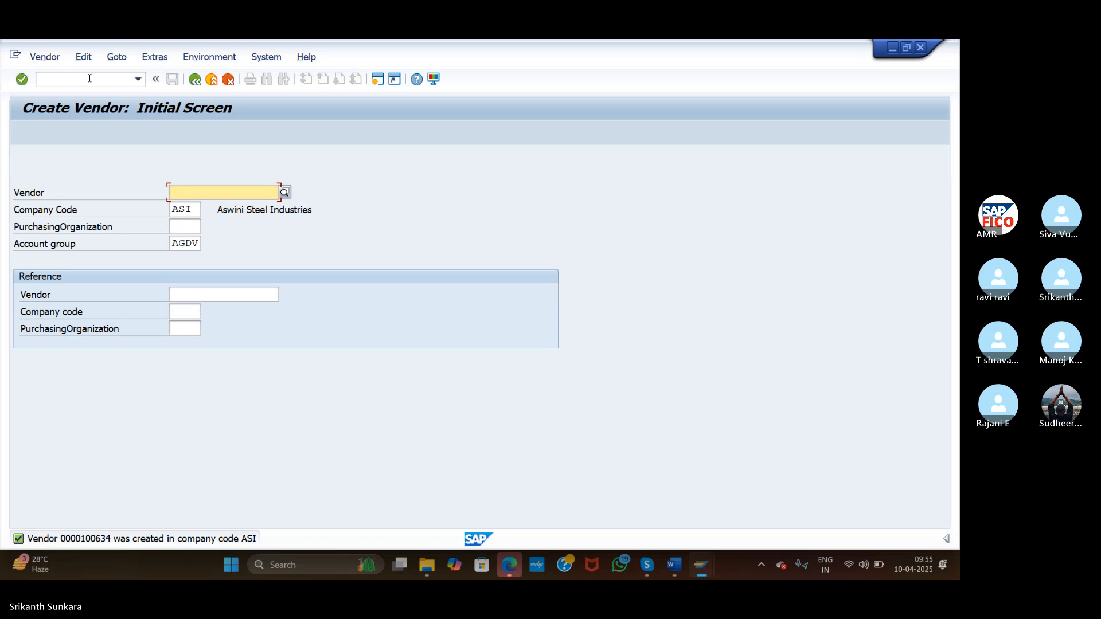
# Start FB60 with /NFB60 and choose HARITHA ENTERPRISES, vendor 100634, from the vendor search
pyautogui.click(90, 78)
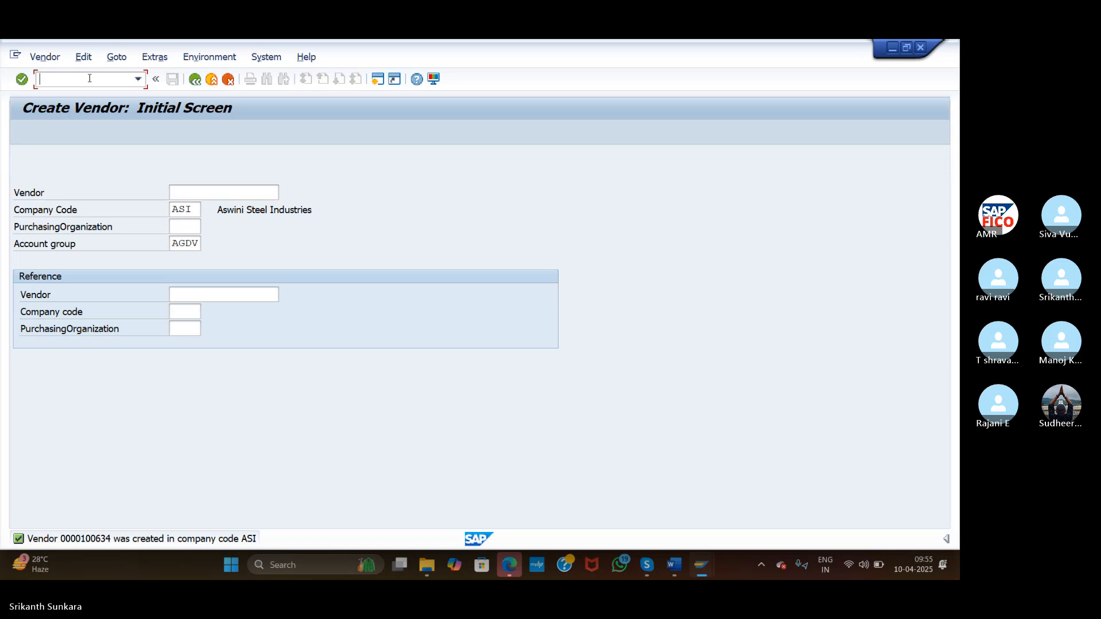
pyautogui.write('/NFB60')
pyautogui.press('Return')
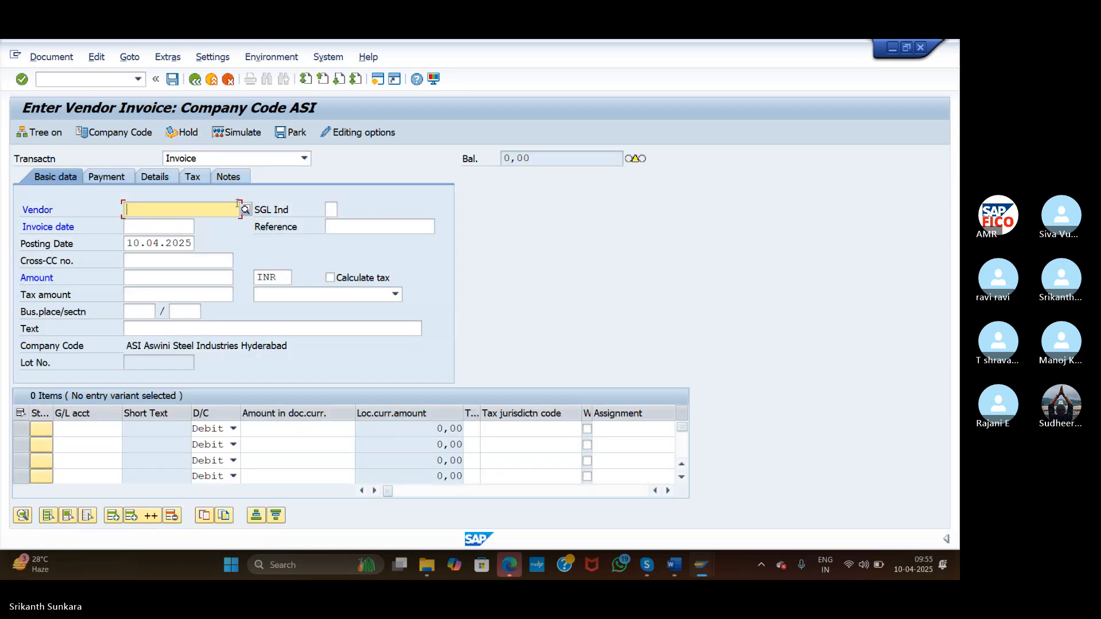
pyautogui.click(245, 209)
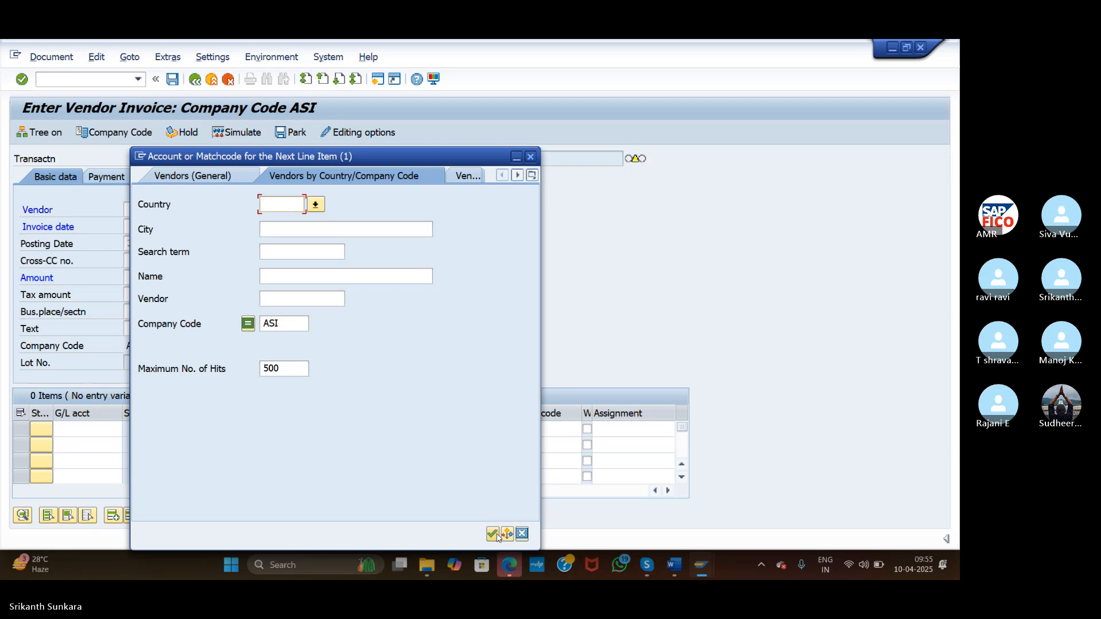
pyautogui.click(492, 533)
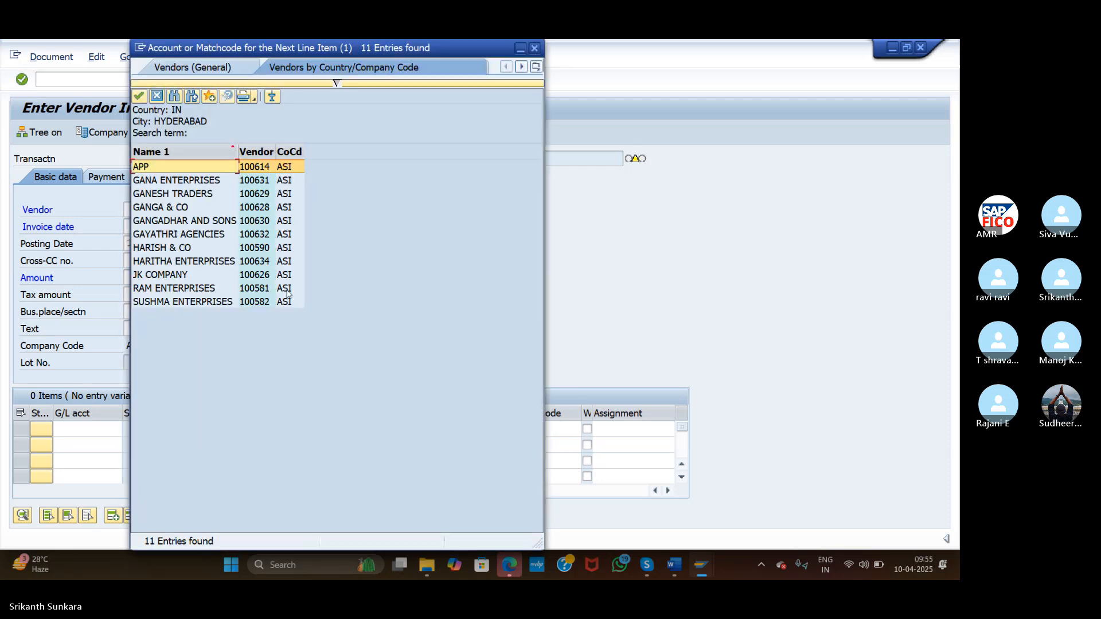
pyautogui.doubleClick(179, 263)
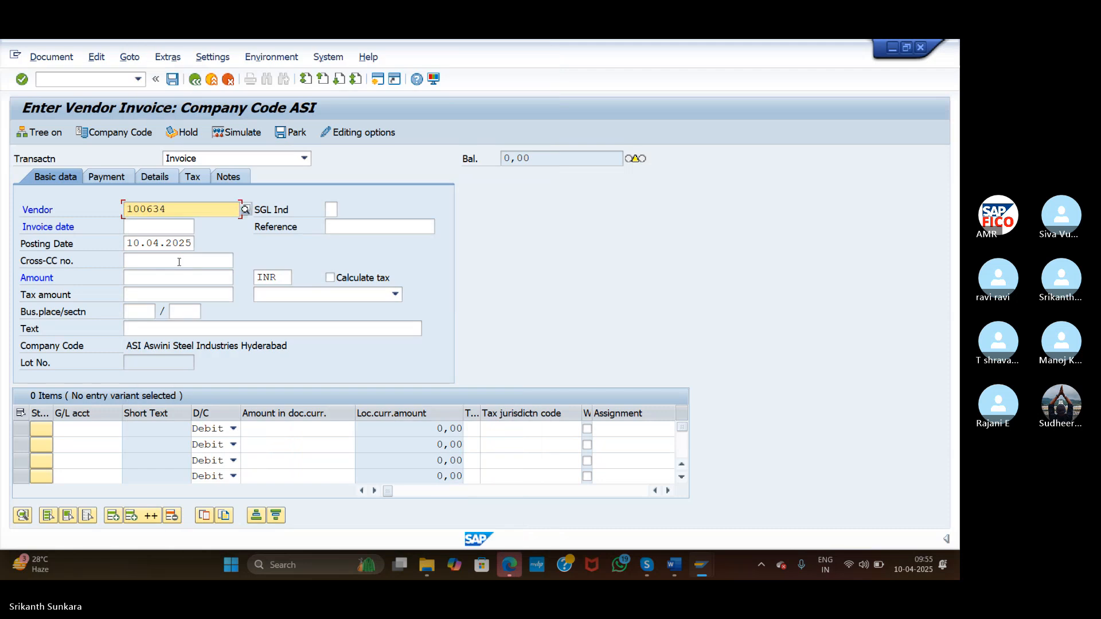
# Enter invoice date 10.04.2025 and amount 100000 INR, correcting the mistyped month and amount
pyautogui.click(152, 224)
pyautogui.write('10.')
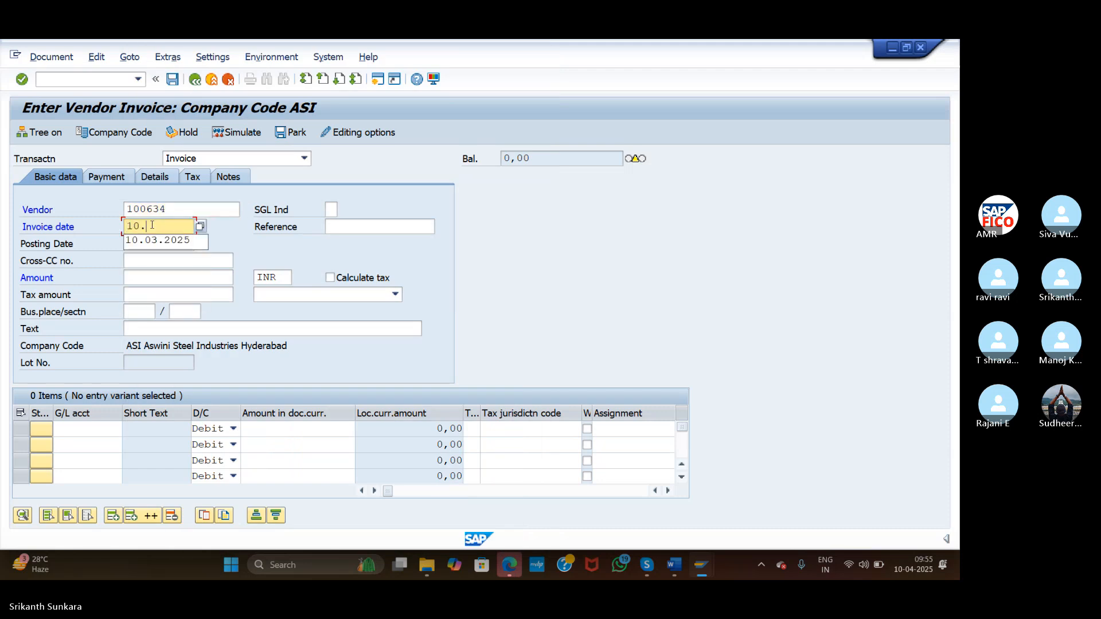
pyautogui.write('03.')
pyautogui.press('BackSpace')
pyautogui.press('BackSpace')
pyautogui.write('4')
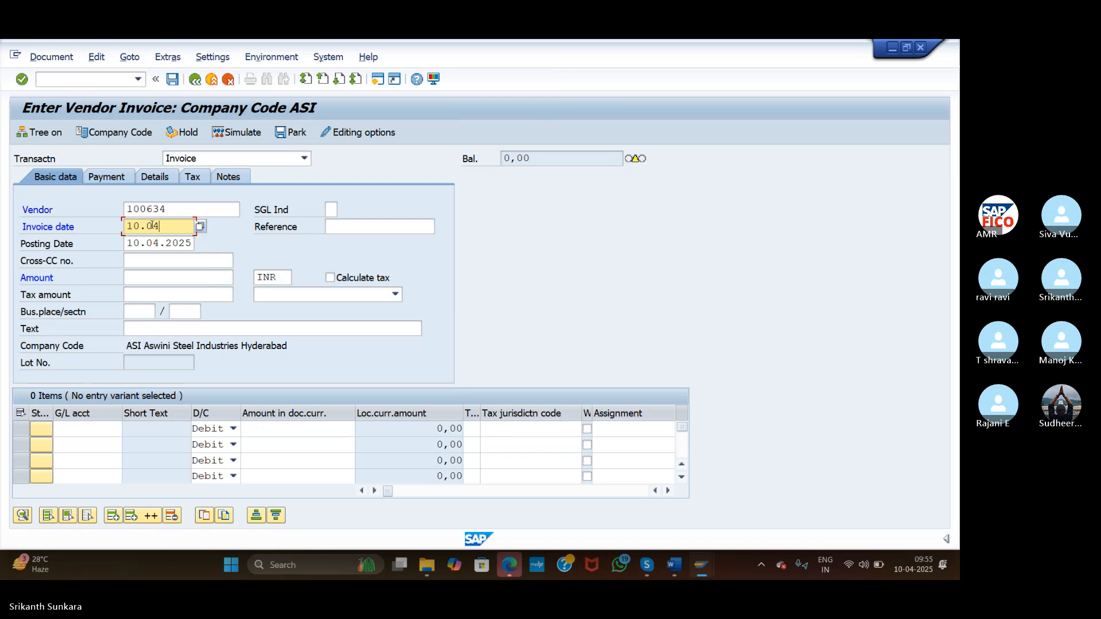
pyautogui.write('.2025')
pyautogui.click(164, 275)
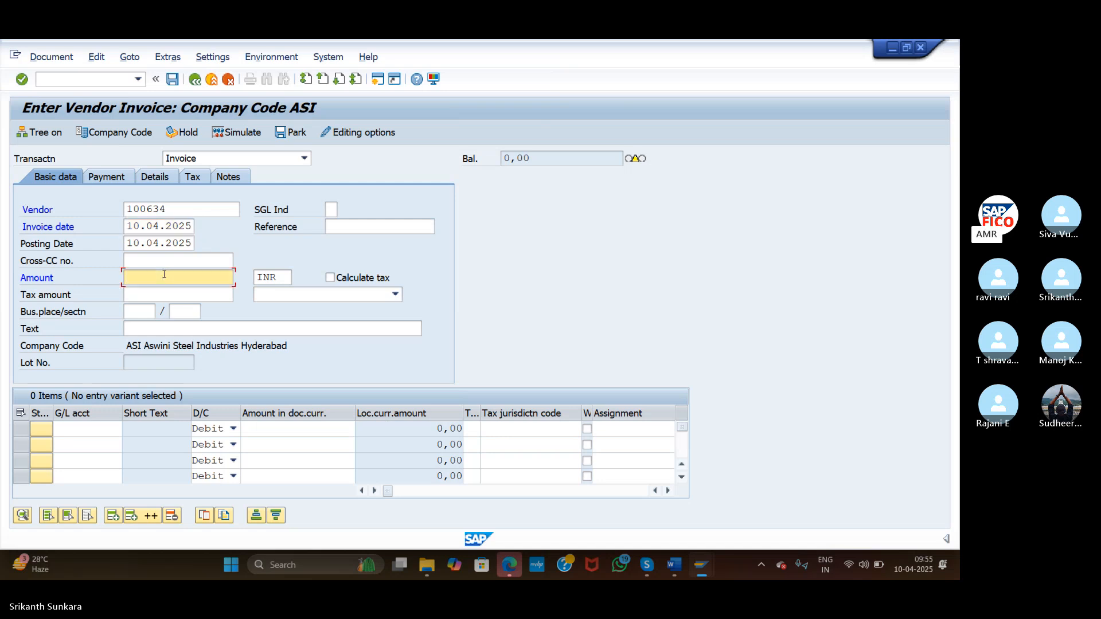
pyautogui.write('60000')
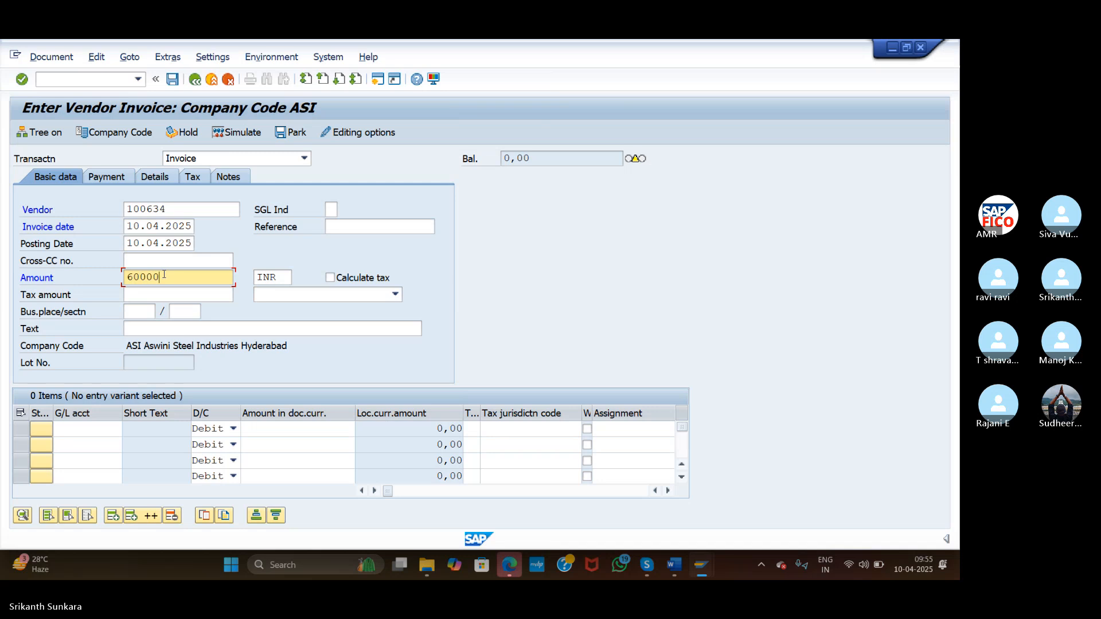
pyautogui.write('0')
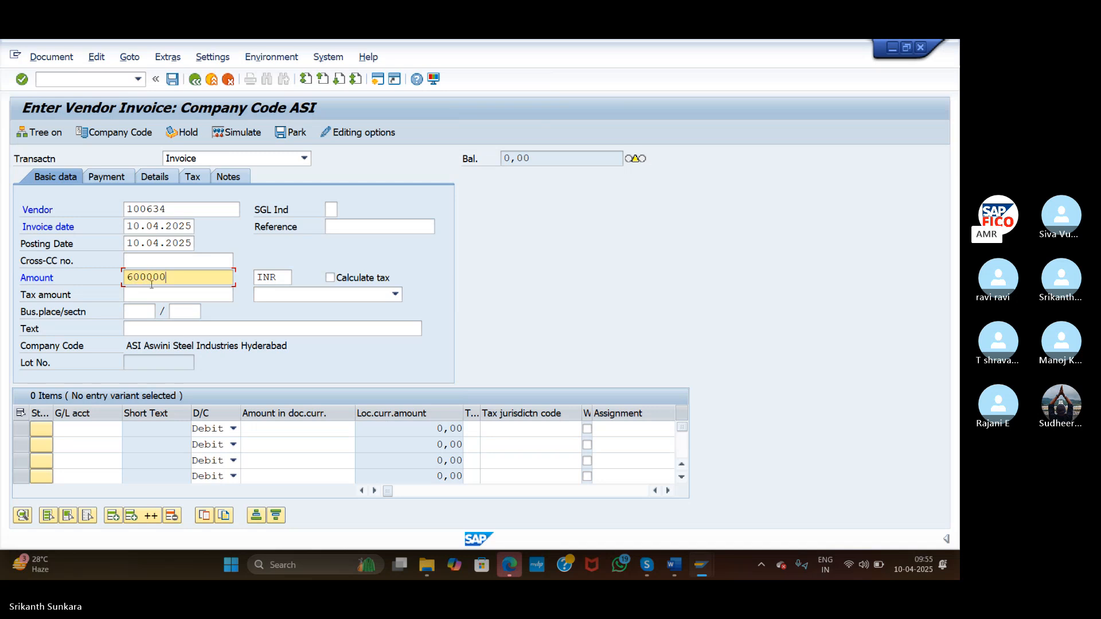
pyautogui.press('BackSpace')
pyautogui.press('BackSpace')
pyautogui.press('BackSpace')
pyautogui.press('BackSpace')
pyautogui.press('BackSpace')
pyautogui.press('BackSpace')
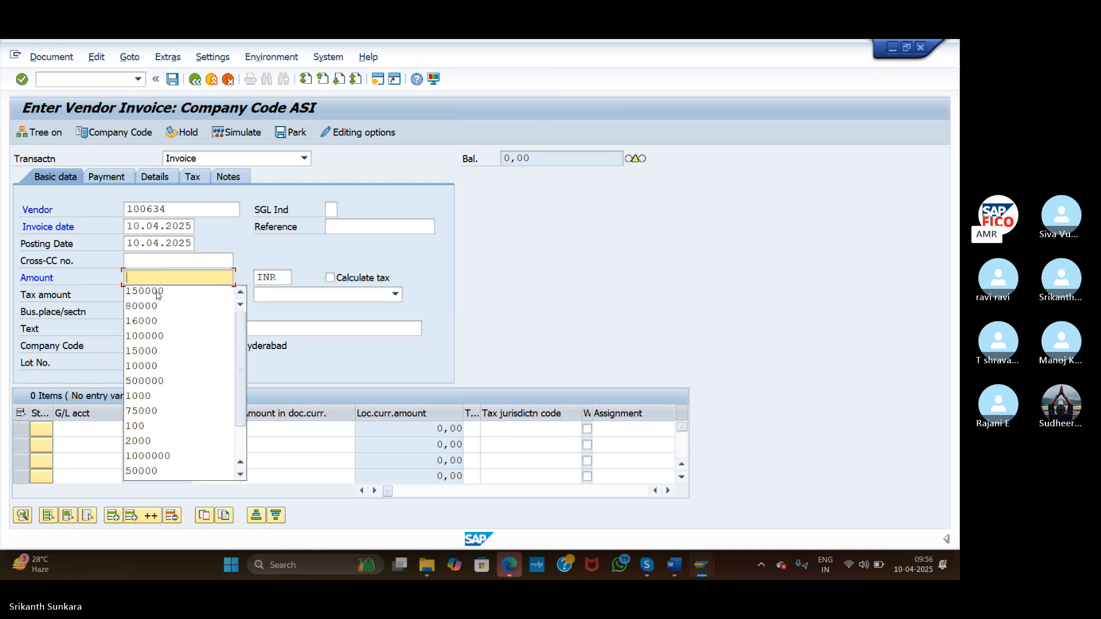
pyautogui.write('10000')
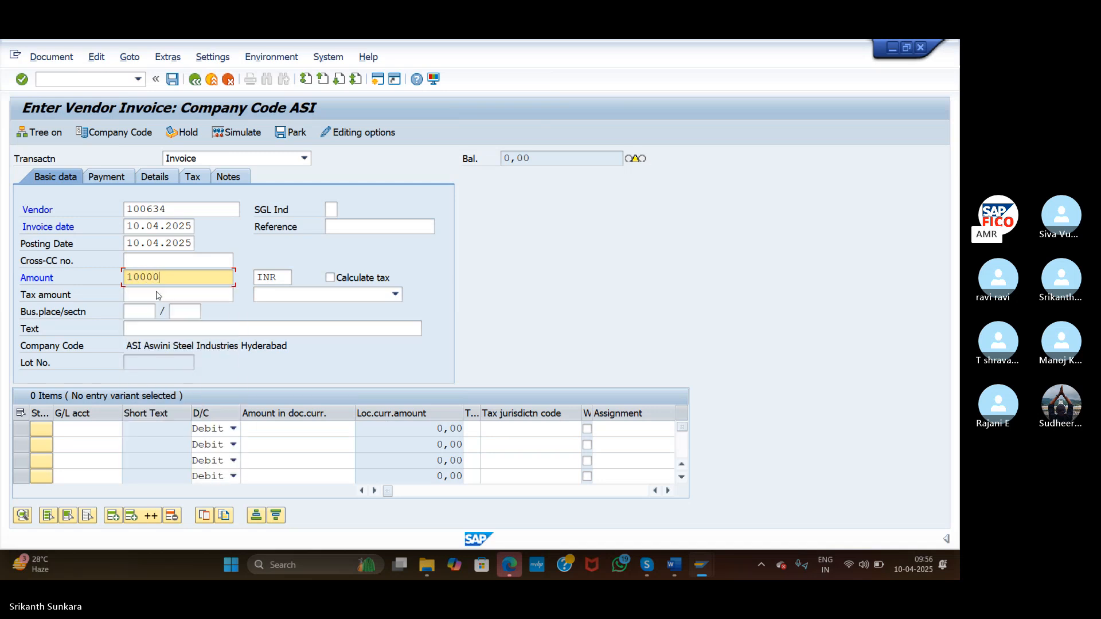
pyautogui.write('0')
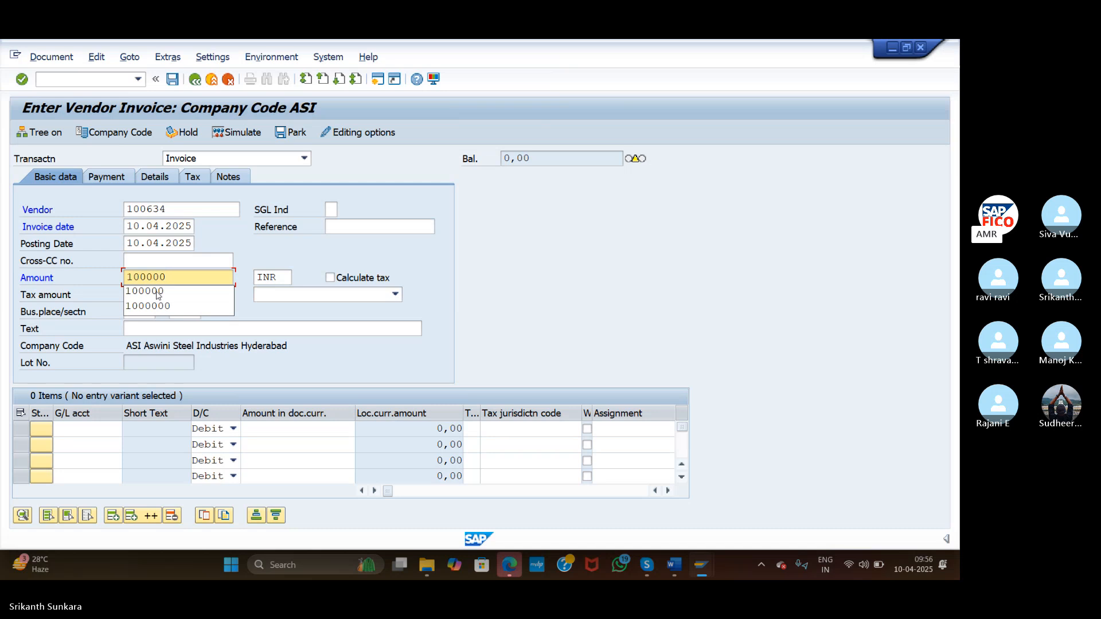
# Fill the invoice text with 'Raw Material Purchased' from the field's history
pyautogui.click(260, 328)
pyautogui.write('R')
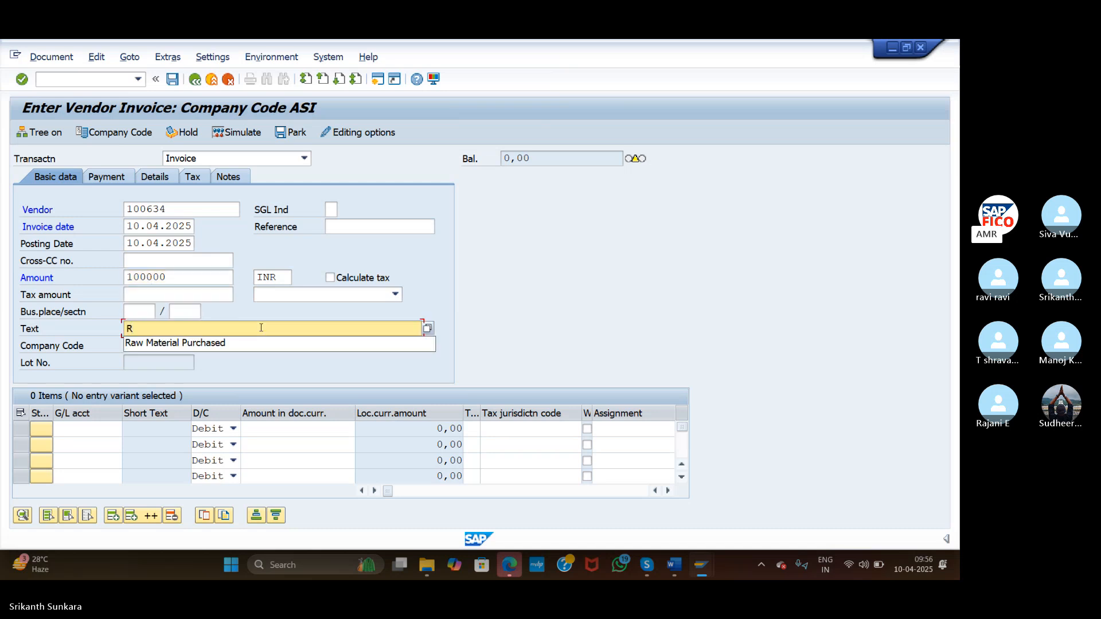
pyautogui.click(247, 344)
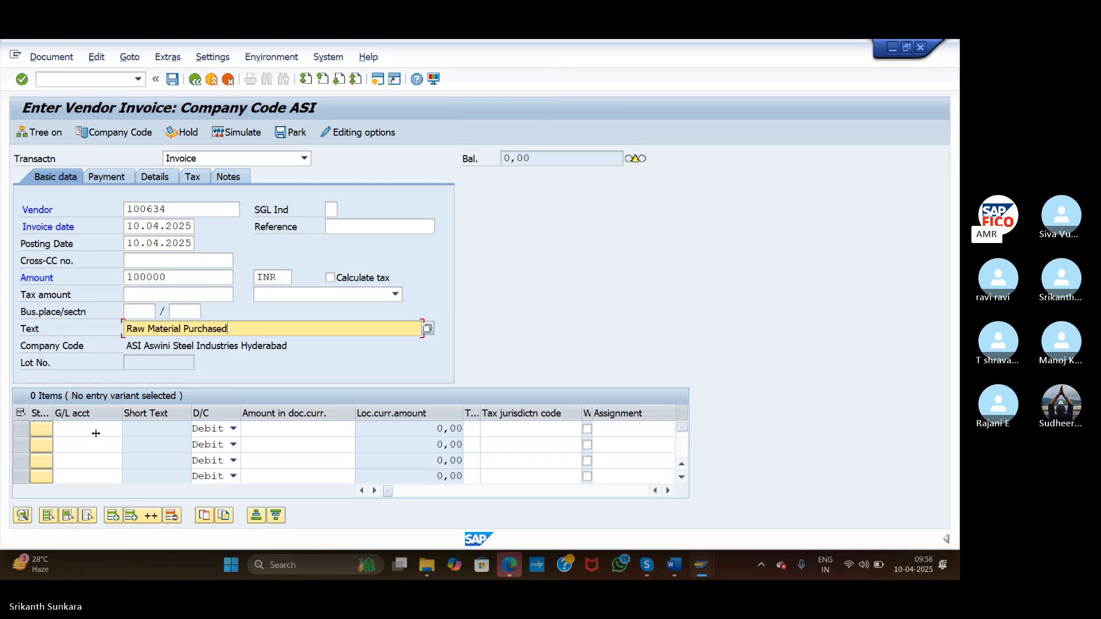
pyautogui.click(114, 430)
# Debit 100000 to G/L account 200105 Raw Material Account, then view the Payment details
pyautogui.click(128, 430)
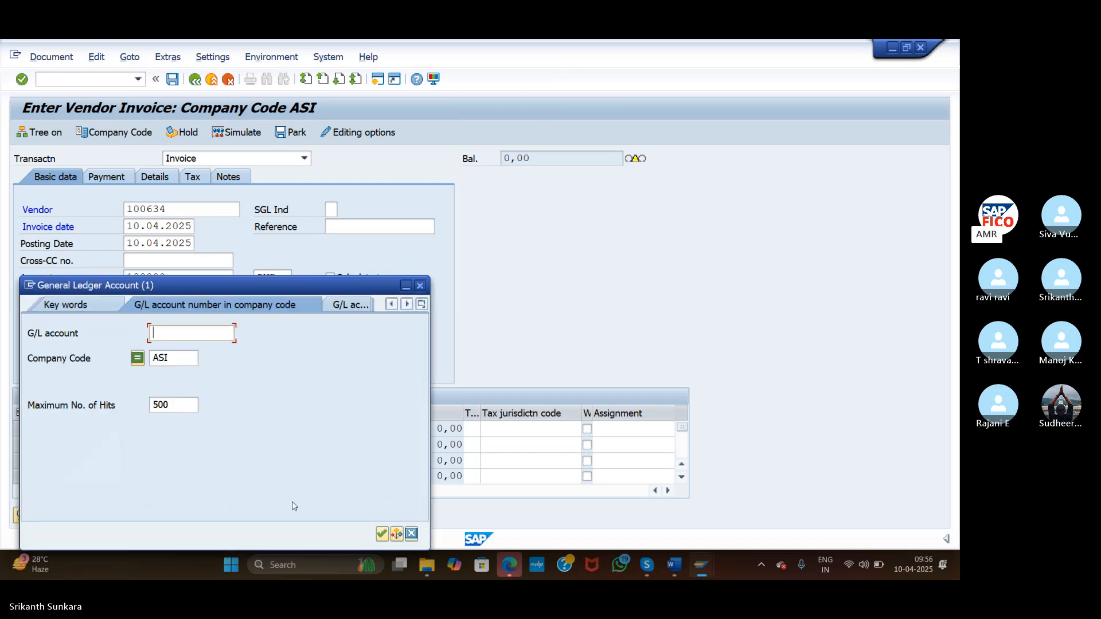
pyautogui.click(382, 533)
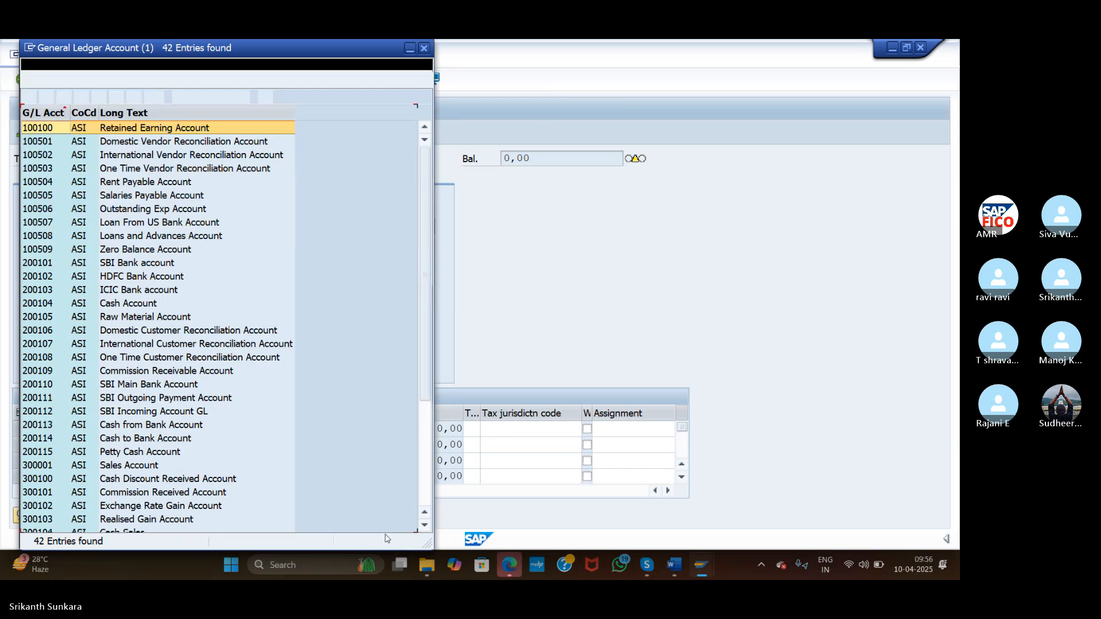
pyautogui.doubleClick(182, 318)
pyautogui.click(265, 433)
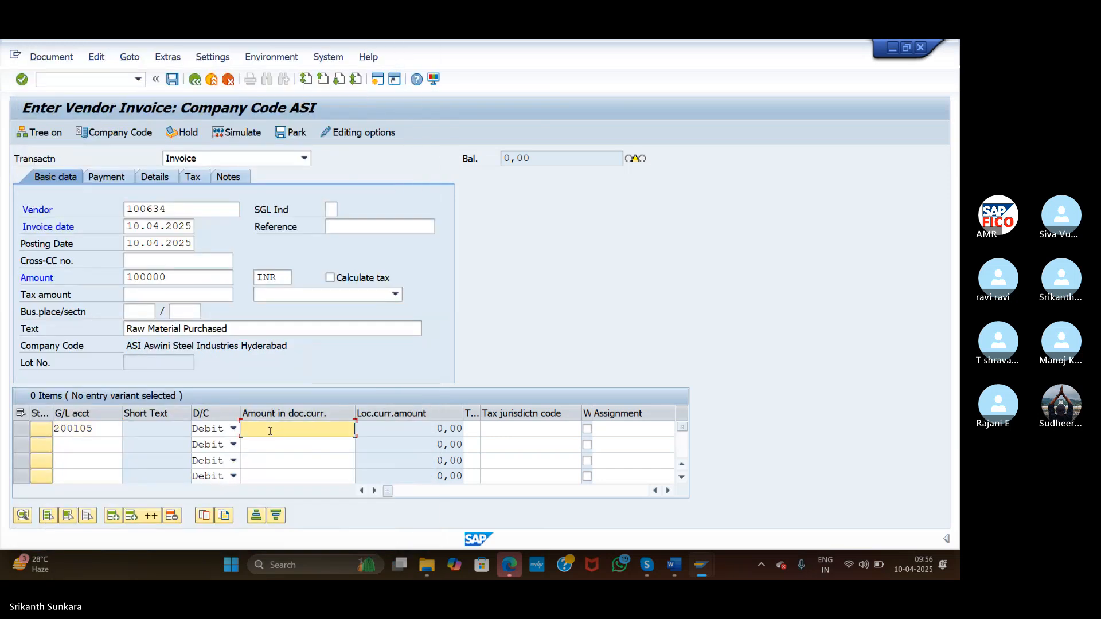
pyautogui.write('10000')
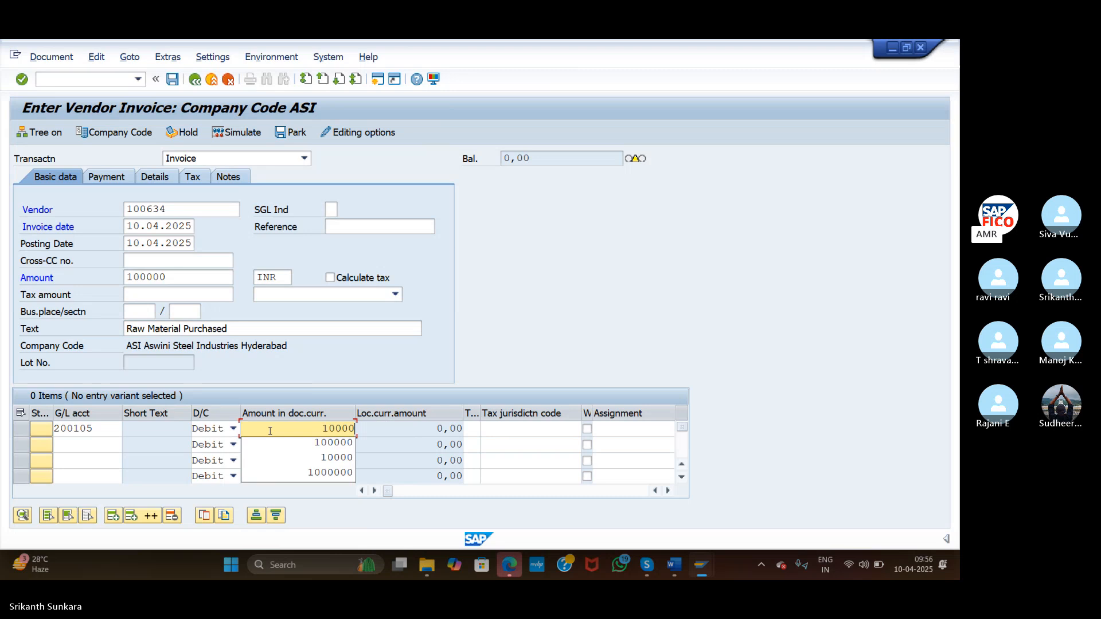
pyautogui.write('0')
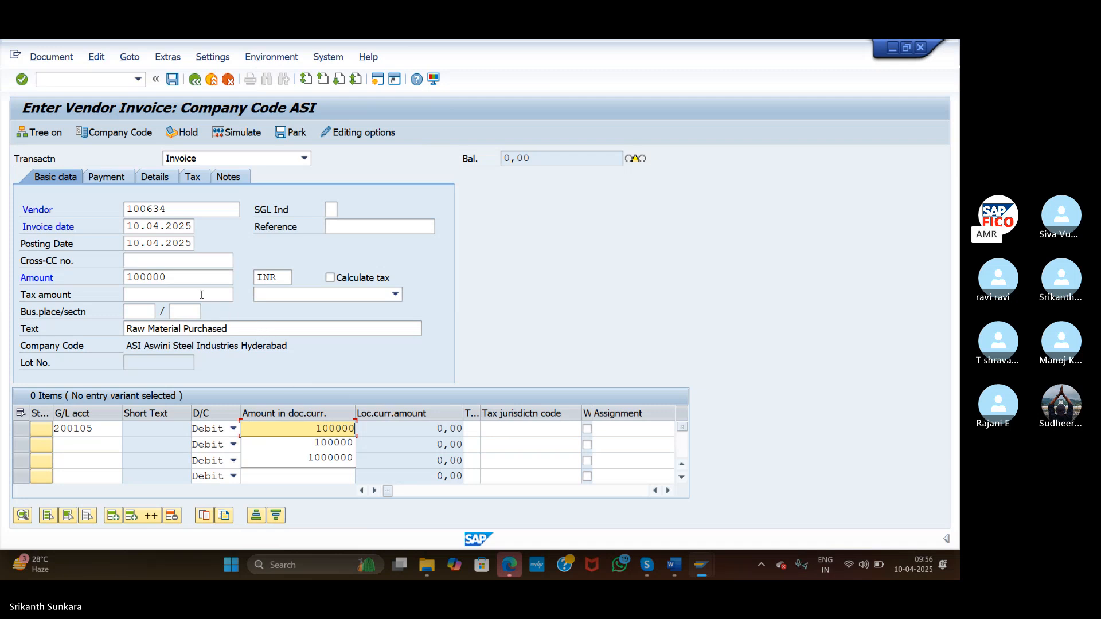
pyautogui.click(106, 177)
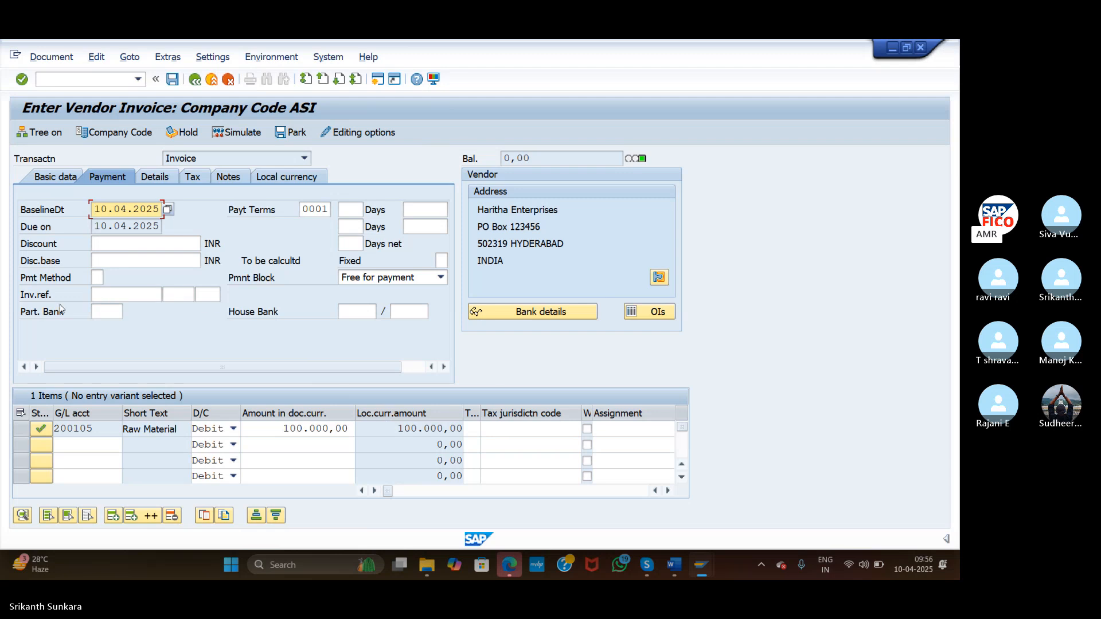
# List the vendor's partner bank types AX03, HD01 and IC02 for the Part. Bank field
pyautogui.click(117, 310)
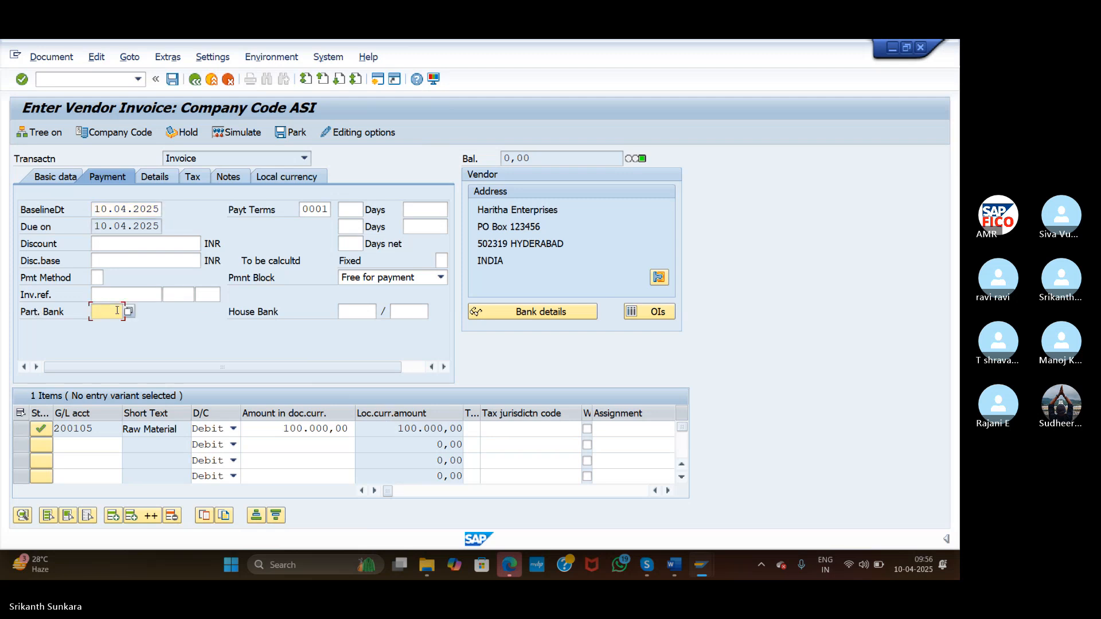
pyautogui.click(133, 313)
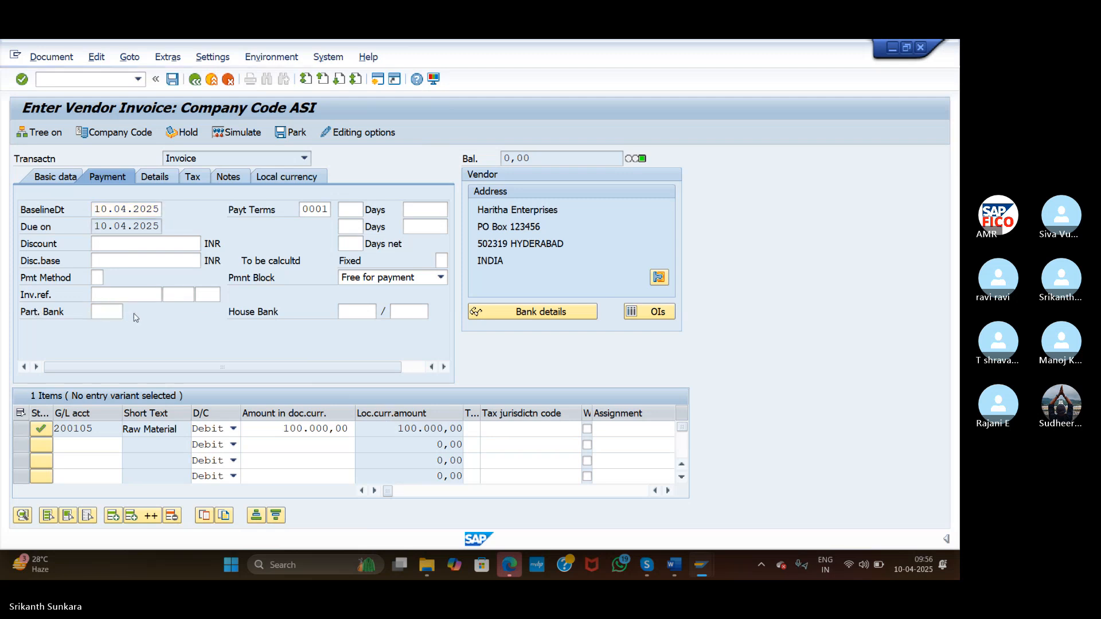
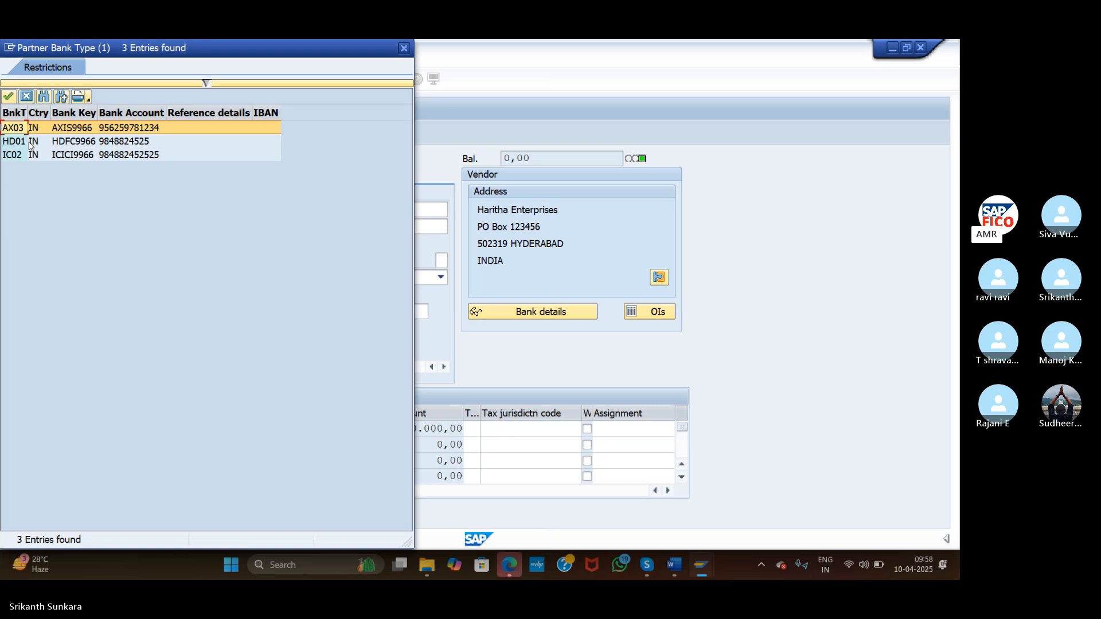
# Choose HD01 as the partner bank type and confirm the invoice entries
pyautogui.doubleClick(30, 146)
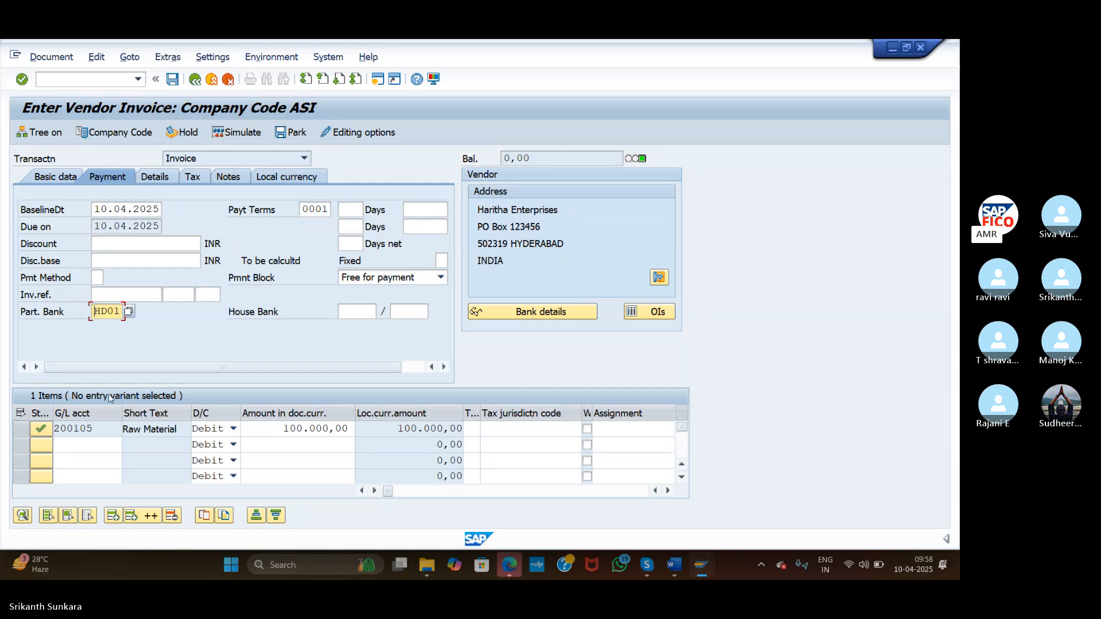
pyautogui.click(22, 79)
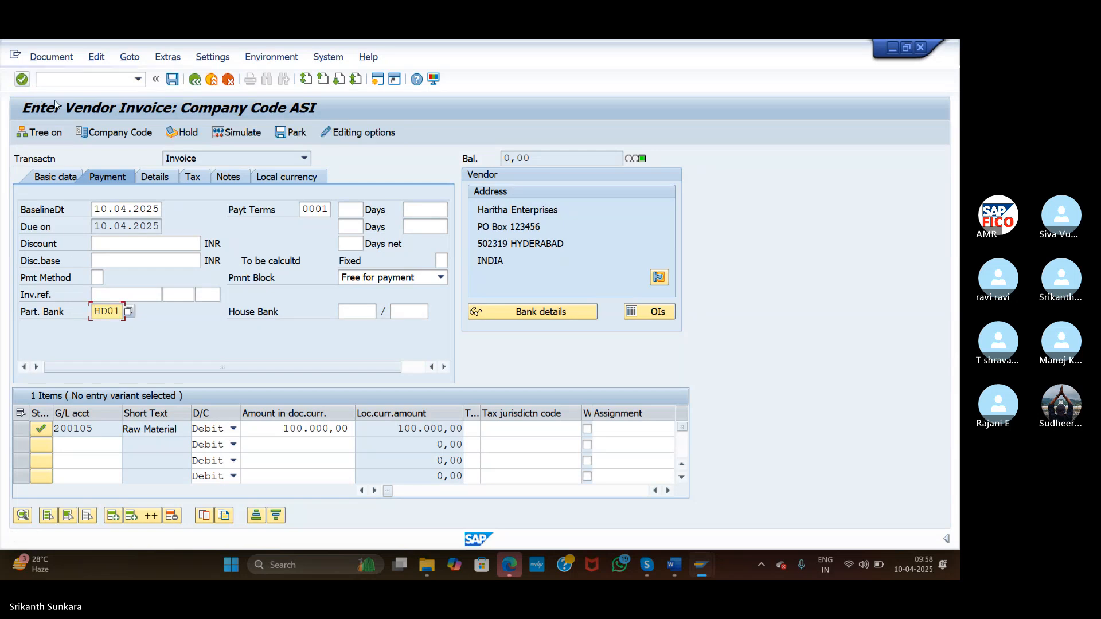
# Simulate the 100.000,00 invoice, then post it as document 7502
pyautogui.click(231, 133)
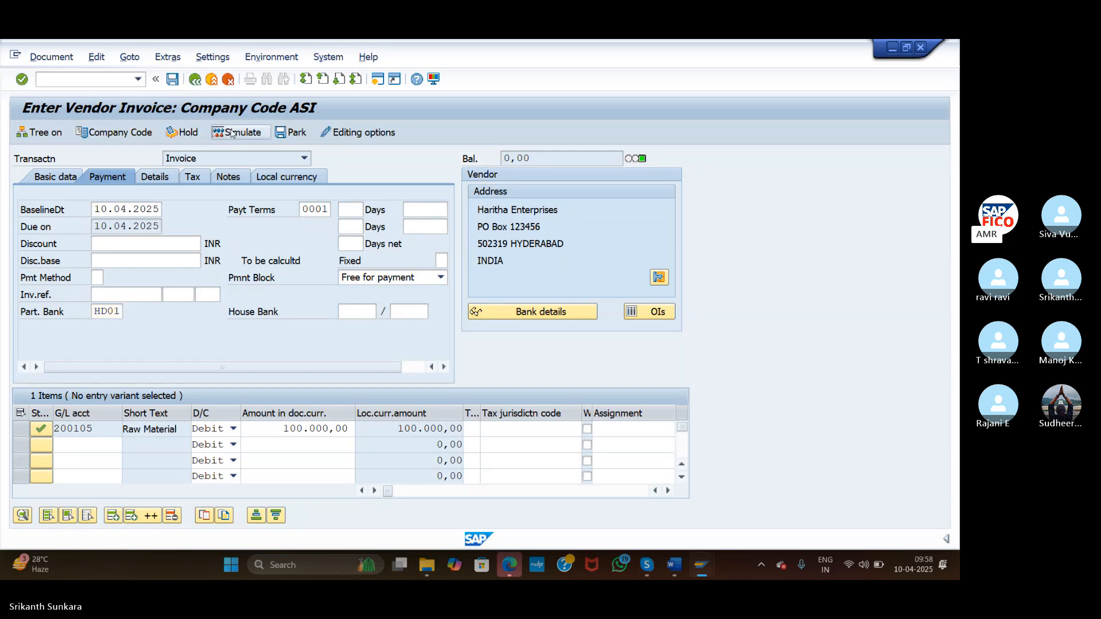
pyautogui.click(172, 80)
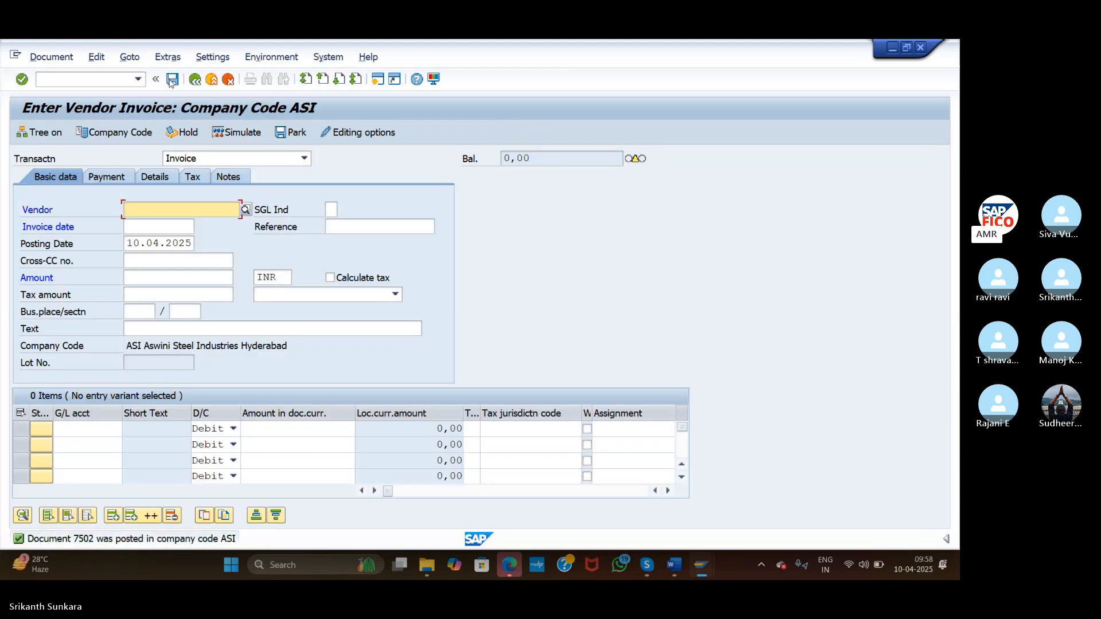
pyautogui.click(96, 80)
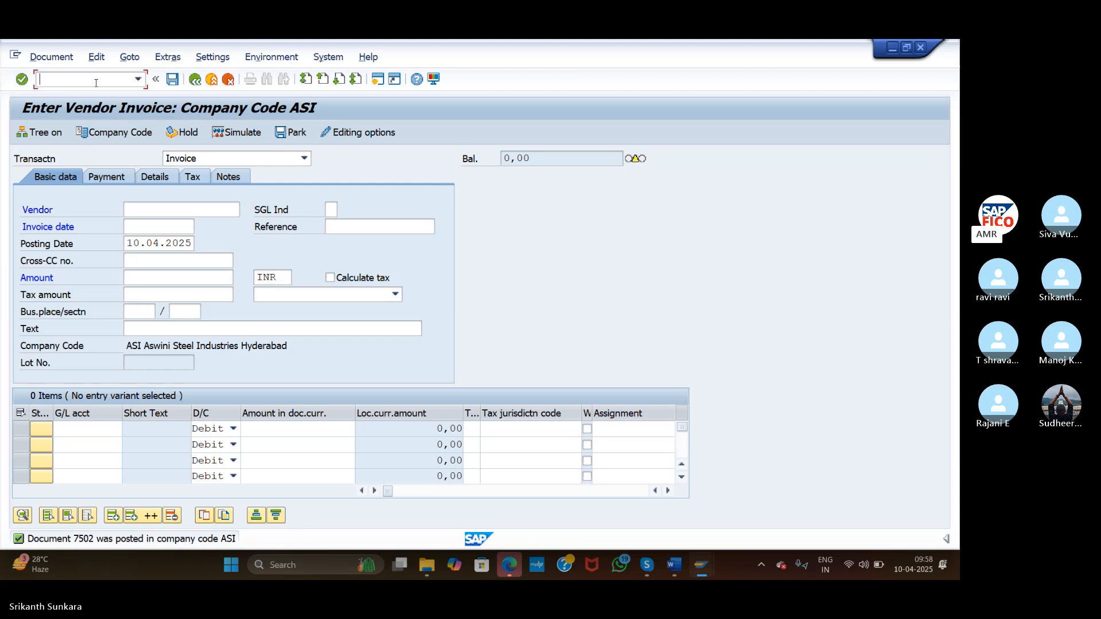
# Select vendor 100634 Haritha Enterprises for the new invoice
pyautogui.click(232, 211)
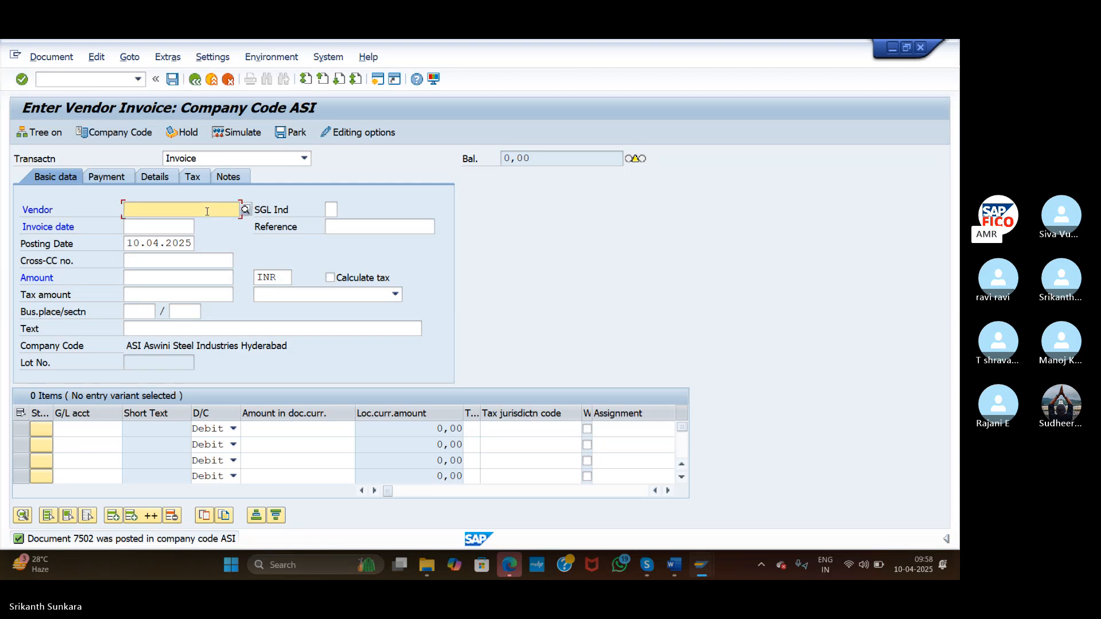
pyautogui.click(246, 210)
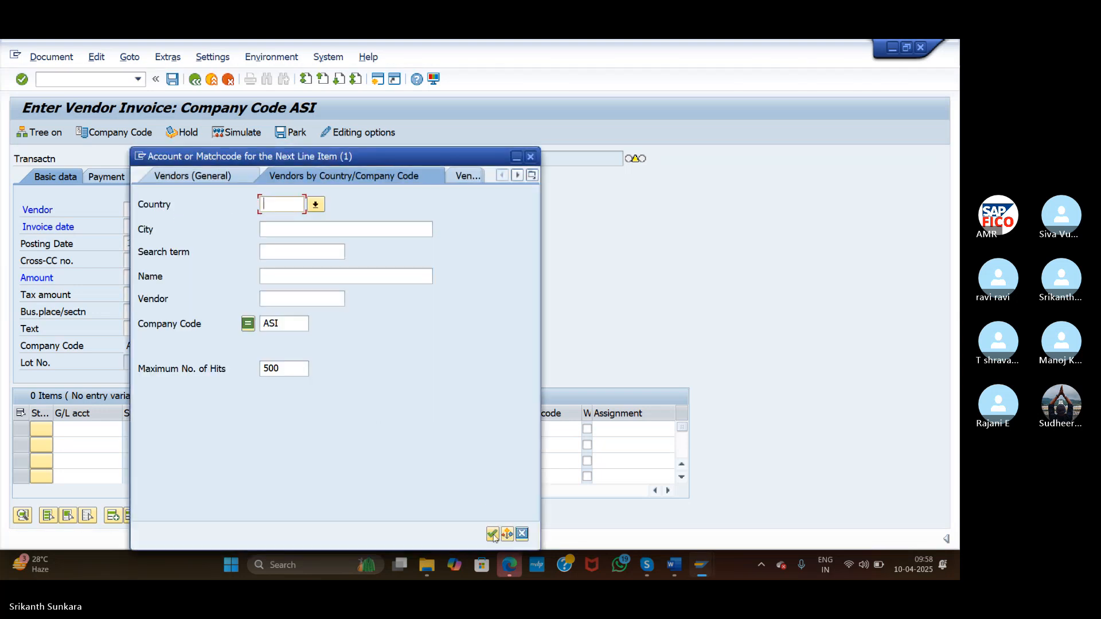
pyautogui.click(492, 534)
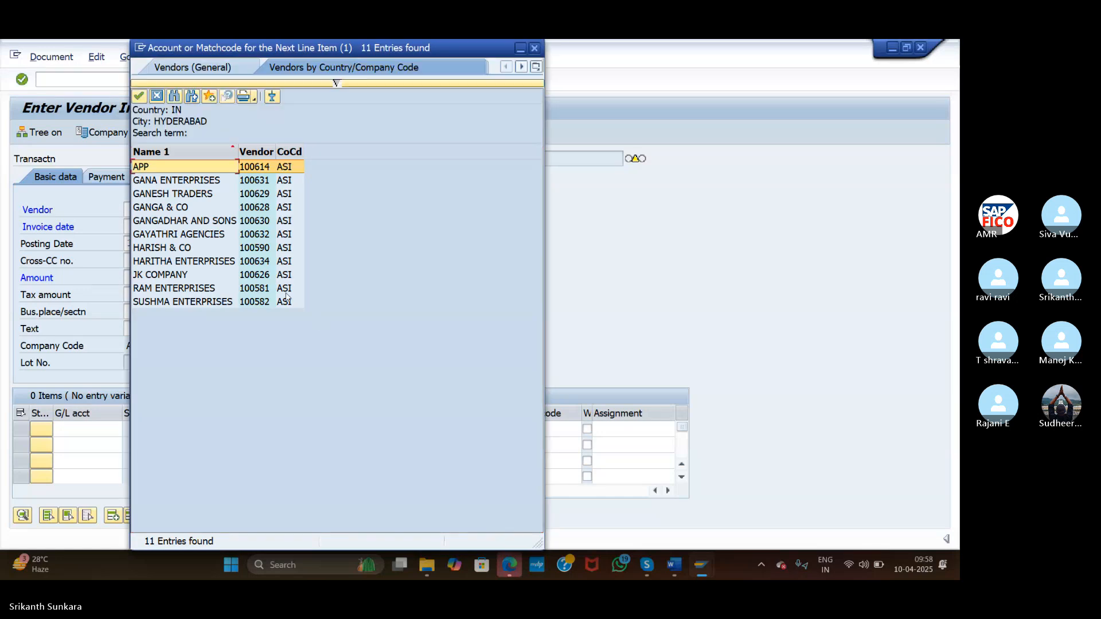
pyautogui.click(177, 261)
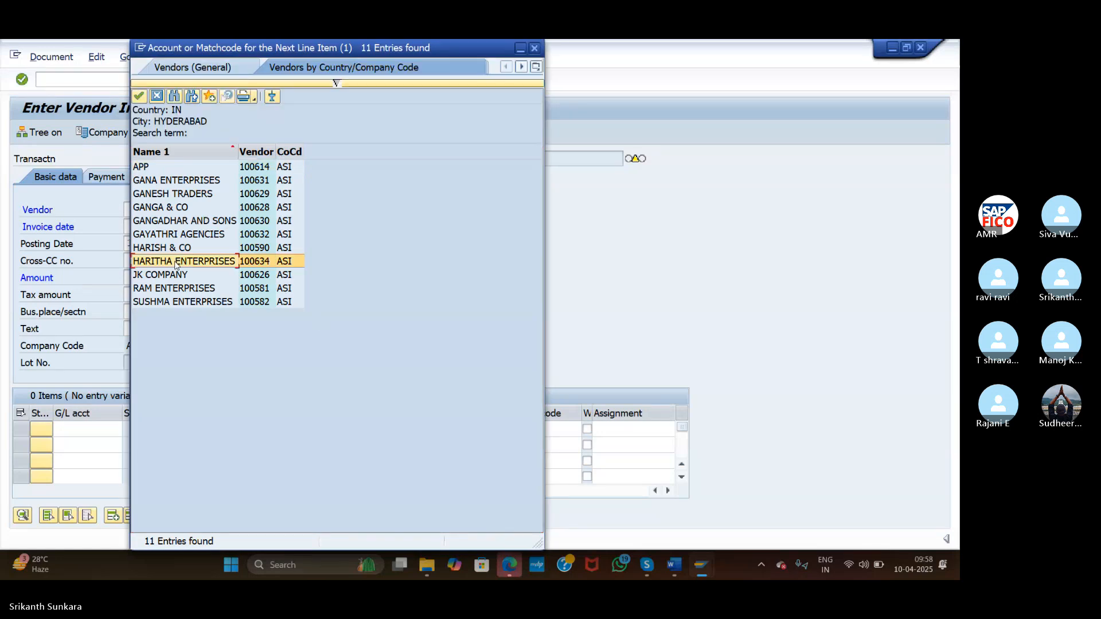
# Enter invoice date 10.04.2025, amount 200000 and text 'Raw Material Purchased'
pyautogui.click(152, 227)
pyautogui.write('1')
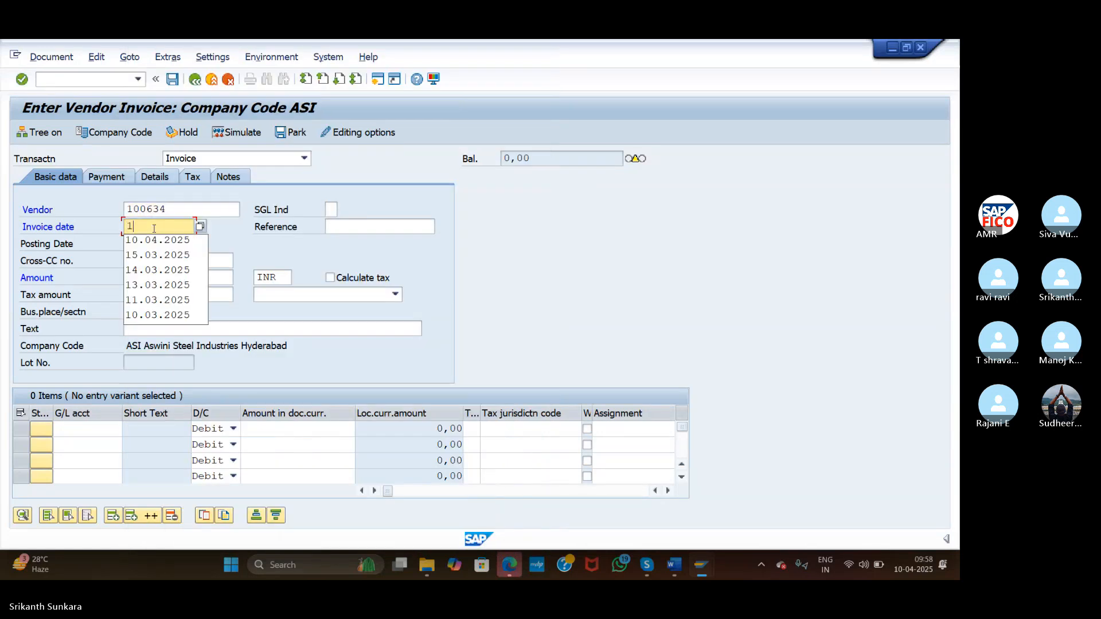
pyautogui.write('0.04.2025')
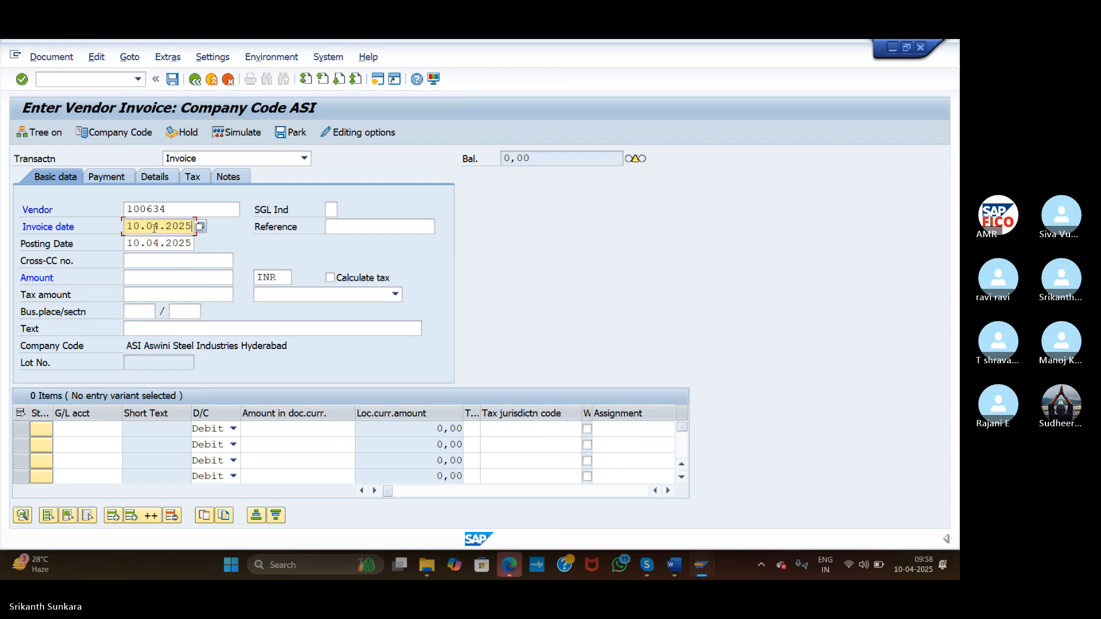
pyautogui.click(177, 278)
pyautogui.write('2000')
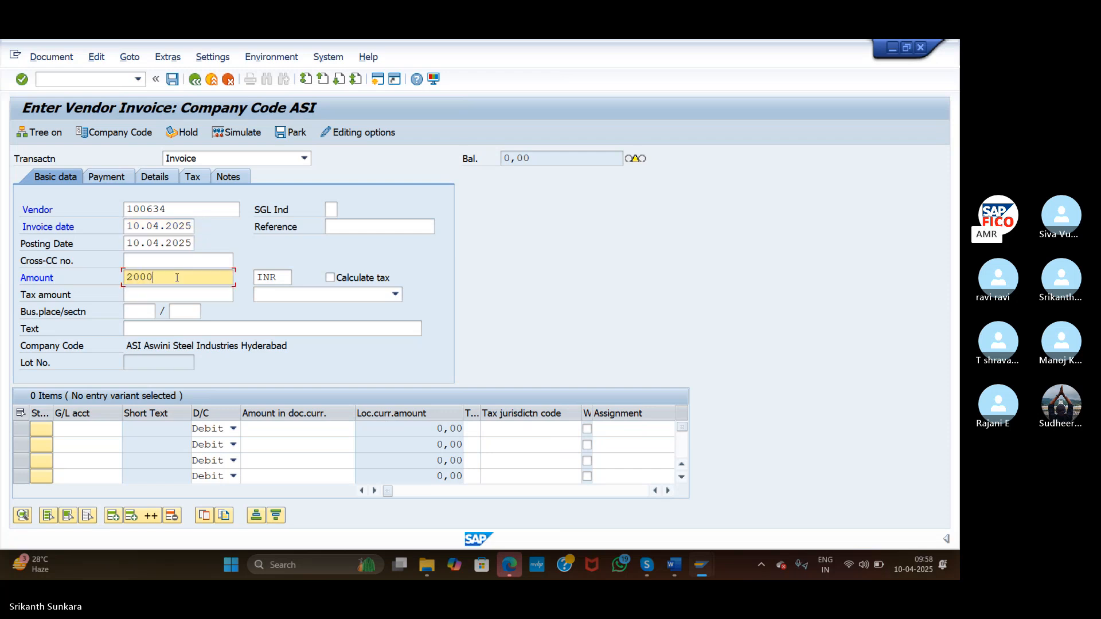
pyautogui.write('00')
pyautogui.click(182, 328)
pyautogui.write('R')
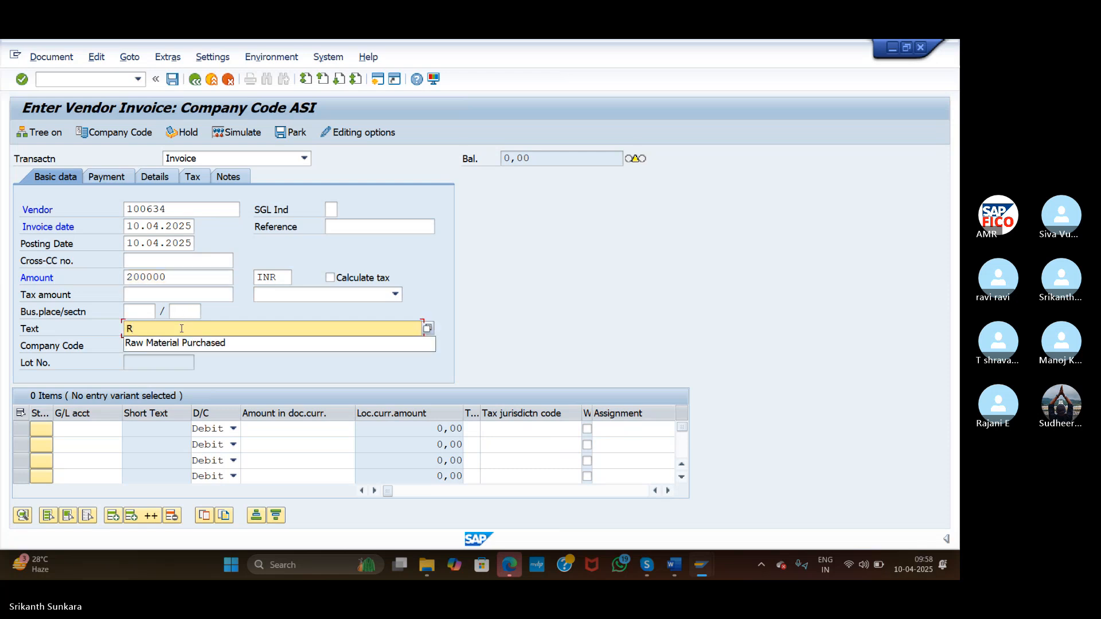
pyautogui.click(185, 342)
# Debit 200000 to G/L account 200105 Raw Material Account on the first line
pyautogui.click(90, 434)
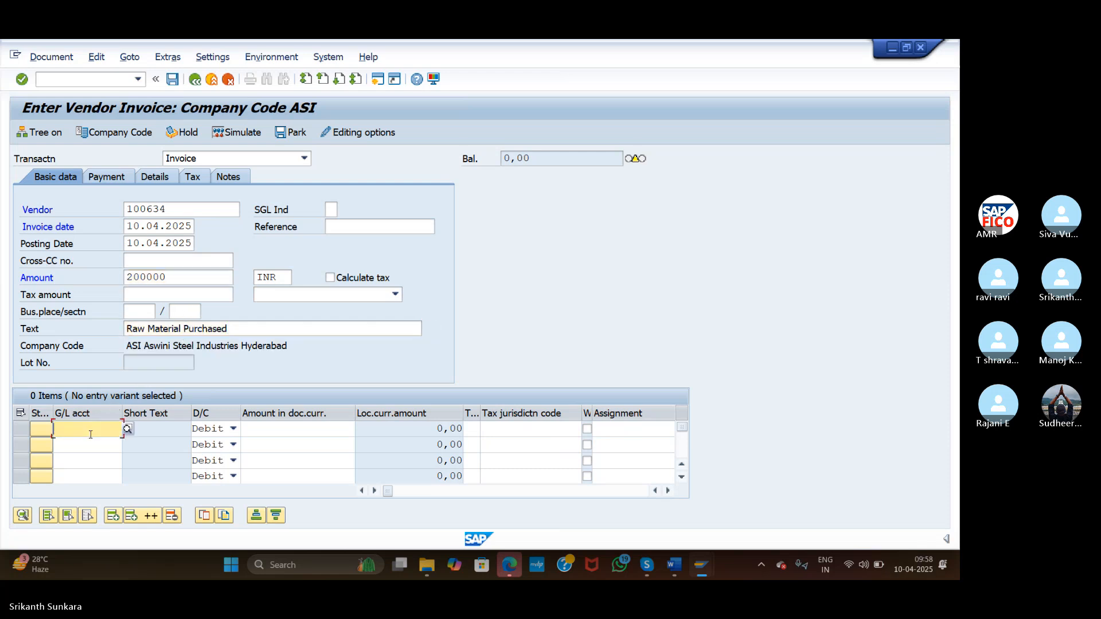
pyautogui.click(127, 429)
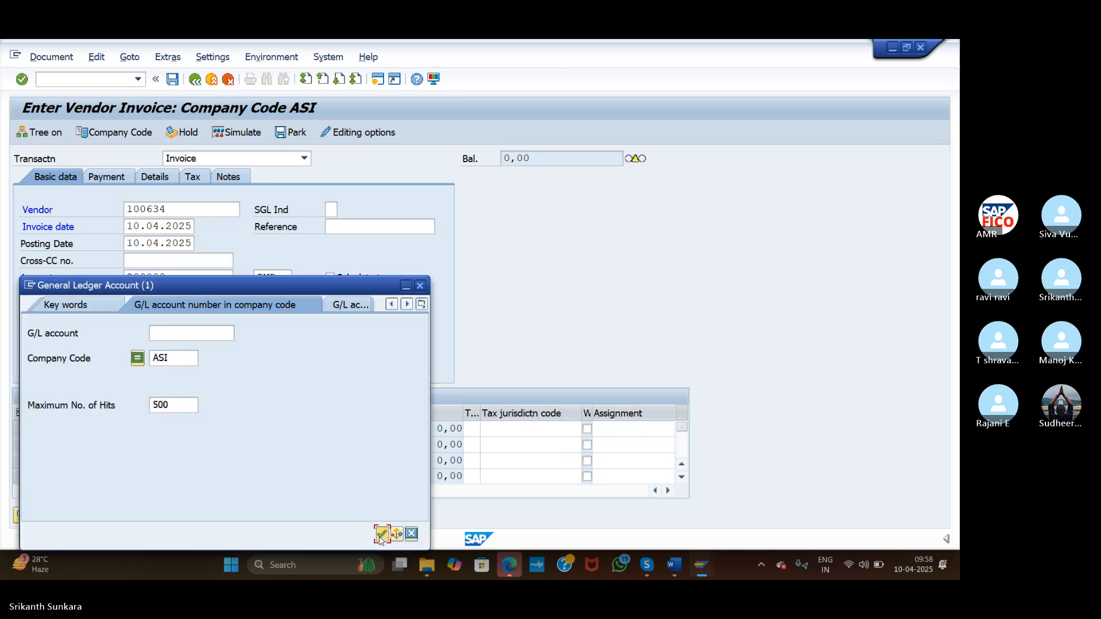
pyautogui.click(381, 534)
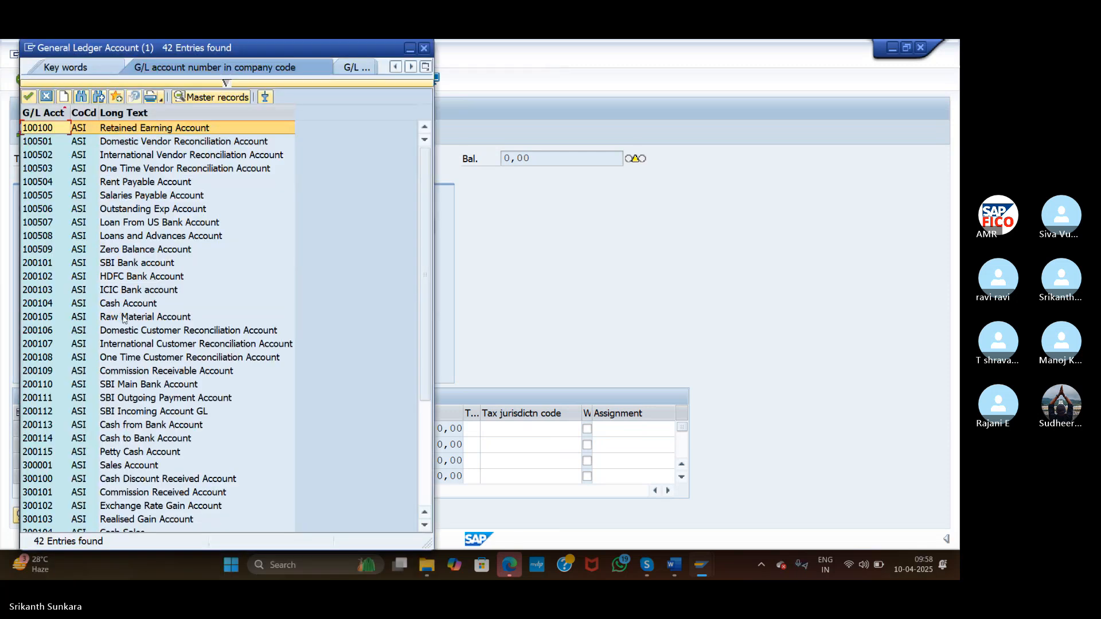
pyautogui.click(123, 319)
pyautogui.doubleClick(123, 316)
pyautogui.click(262, 431)
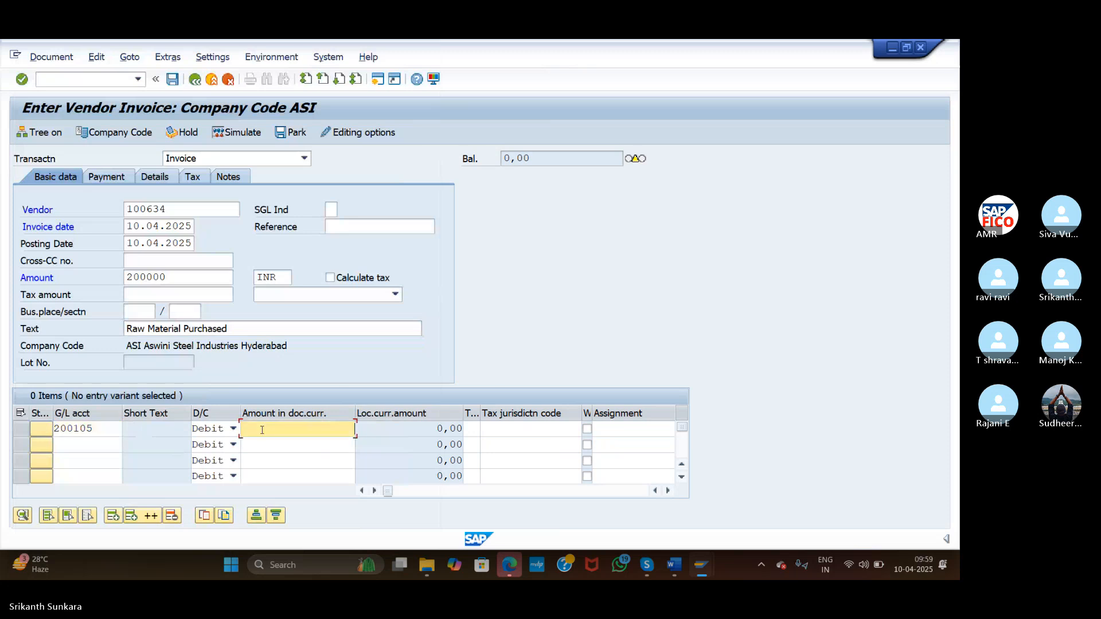
pyautogui.write('200000')
# Set Part. Bank to IC02 in the second invoice's payment details and confirm
pyautogui.click(114, 179)
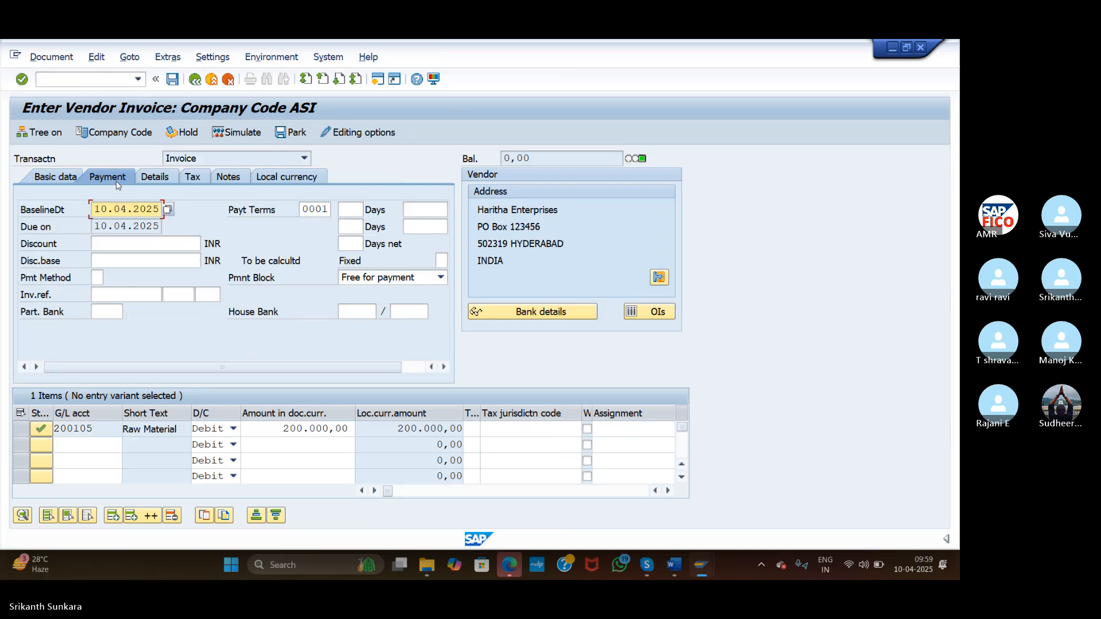
pyautogui.click(107, 311)
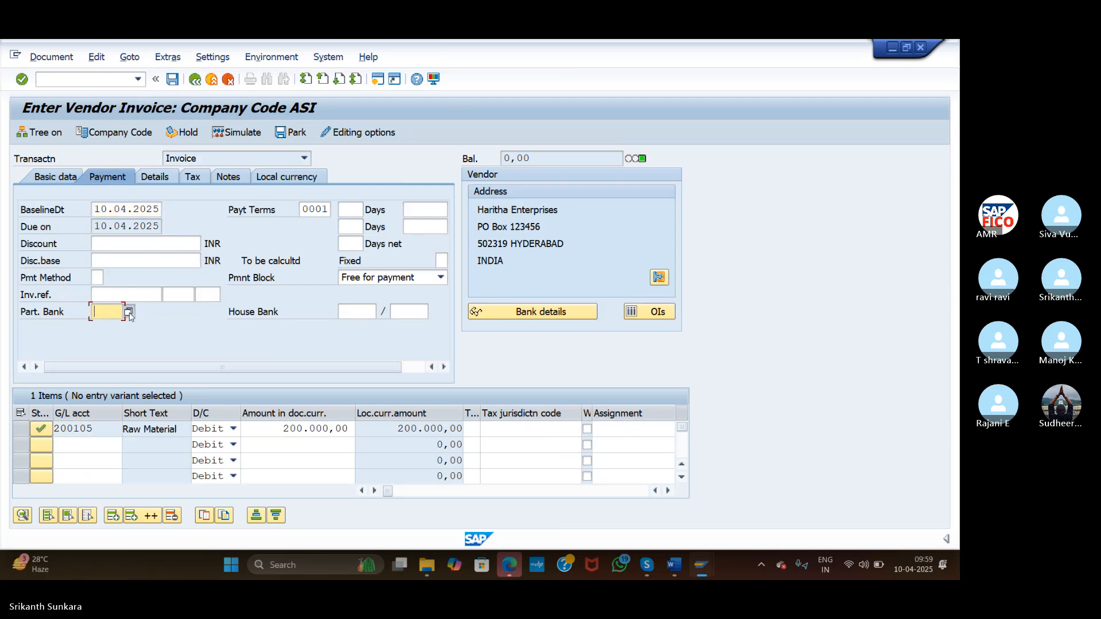
pyautogui.click(128, 311)
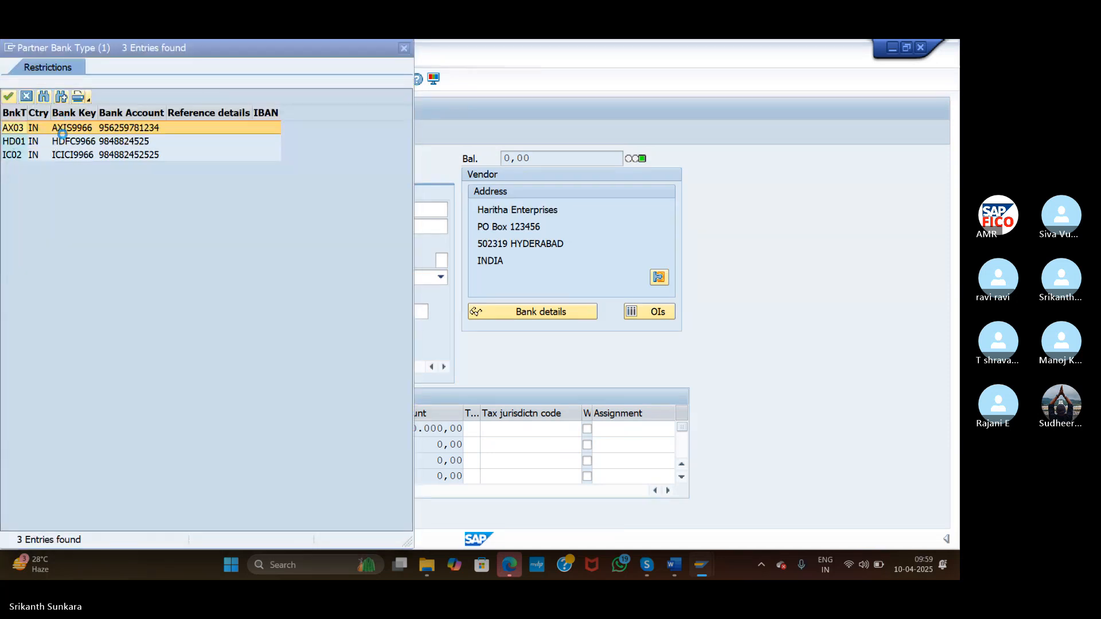
pyautogui.doubleClick(29, 156)
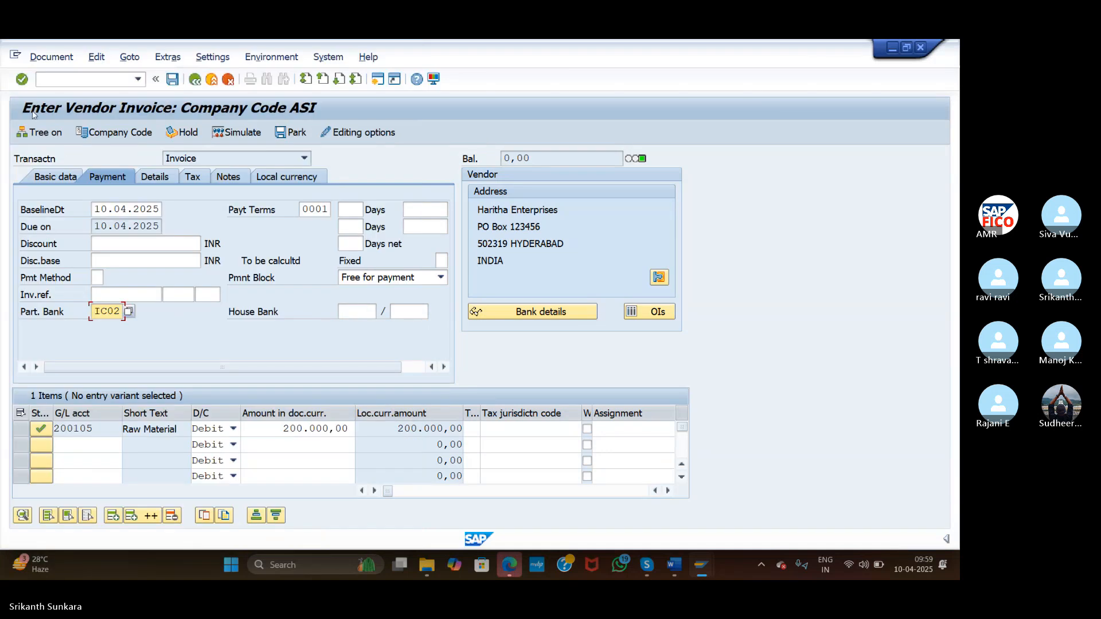
pyautogui.click(21, 79)
# Simulate the 200.000,00 invoice, then post it as document 7503
pyautogui.click(235, 134)
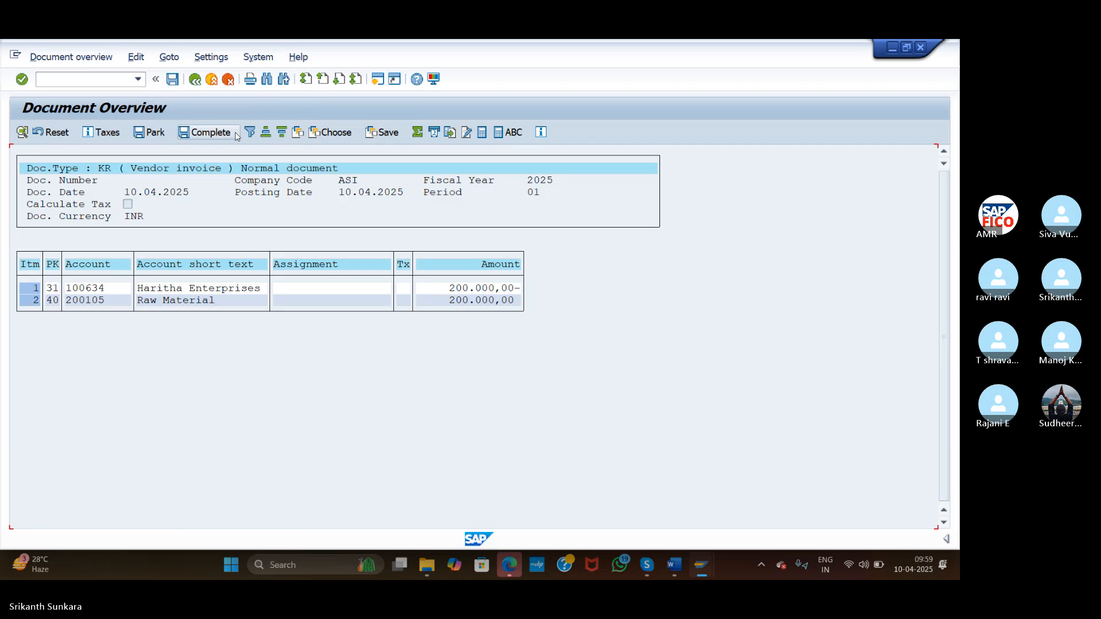
pyautogui.click(174, 81)
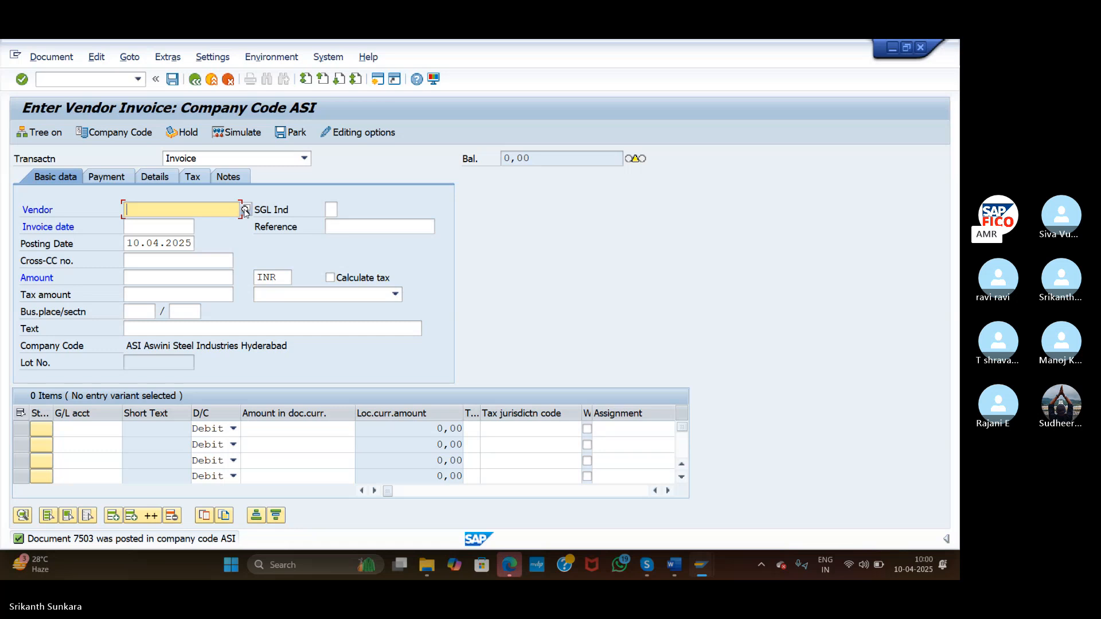
# Pick vendor Haritha Enterprises with date 10.04.2025, amount 300000, text 'Raw Material Purchased'
pyautogui.click(245, 210)
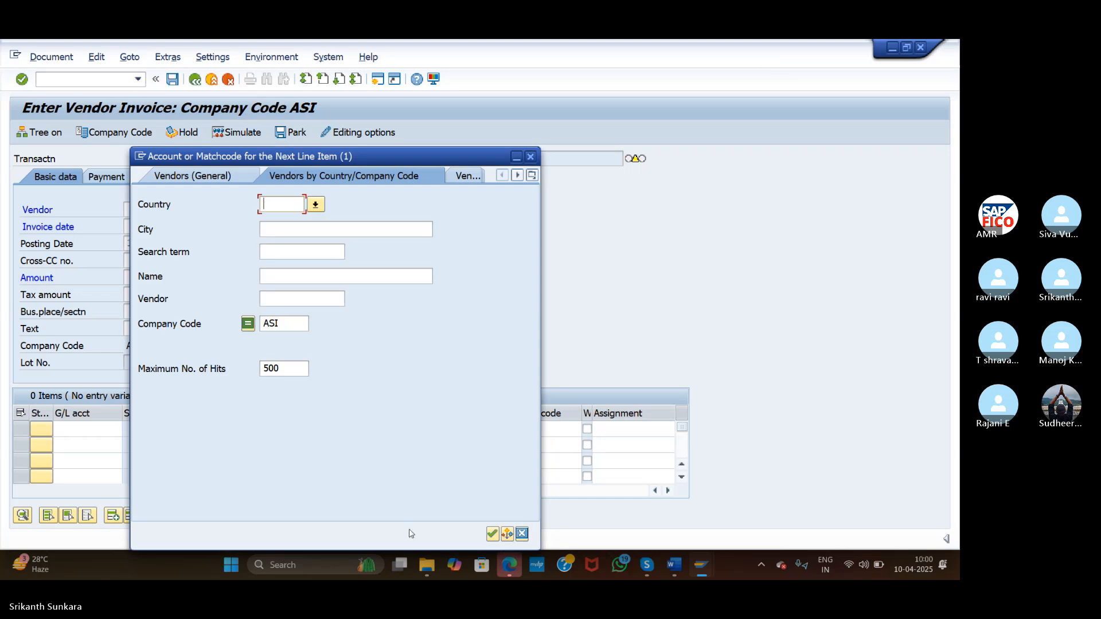
pyautogui.click(492, 534)
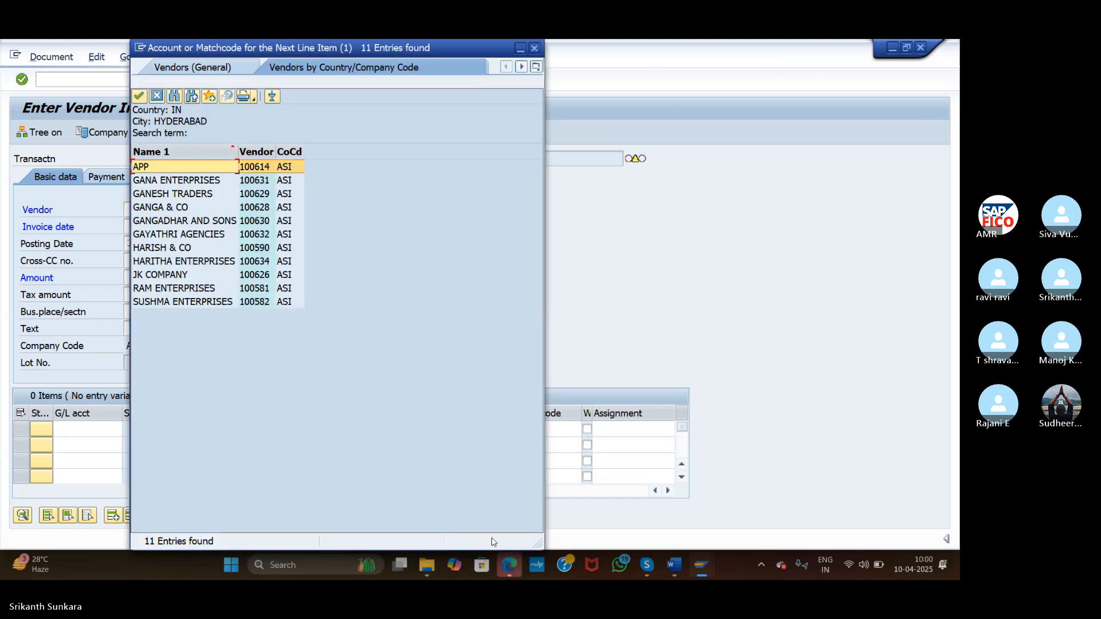
pyautogui.doubleClick(221, 265)
pyautogui.click(163, 228)
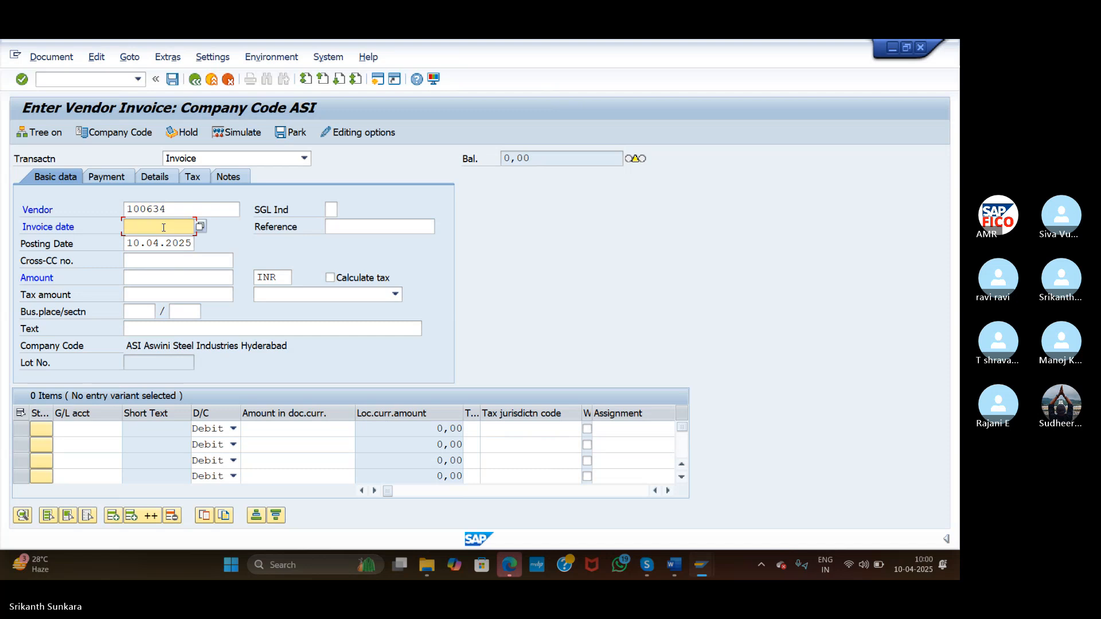
pyautogui.write('10.04.2025')
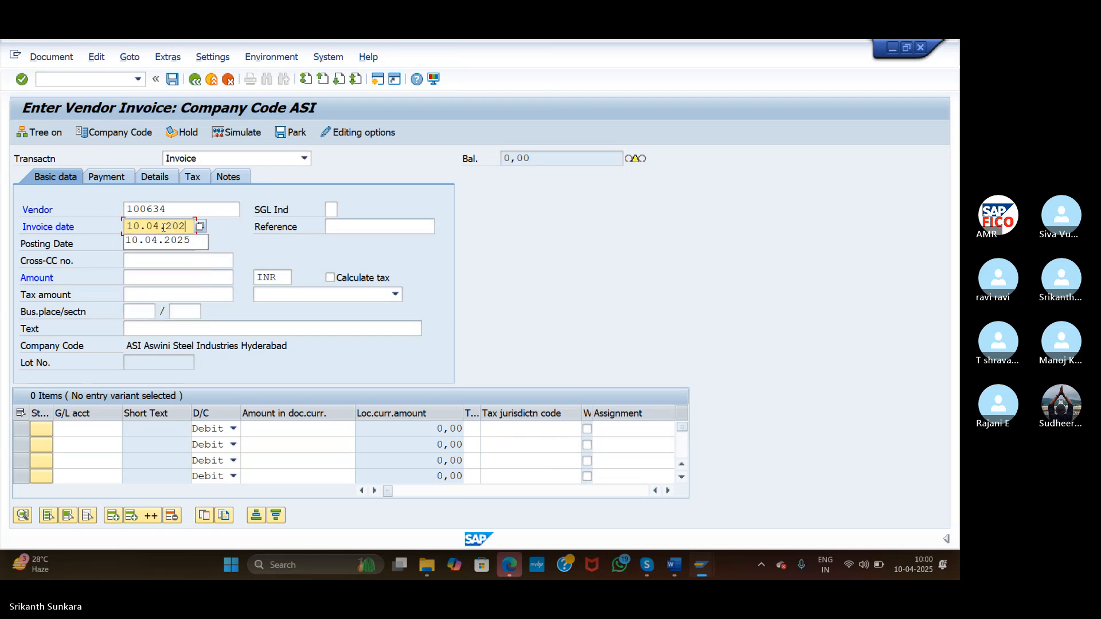
pyautogui.click(166, 279)
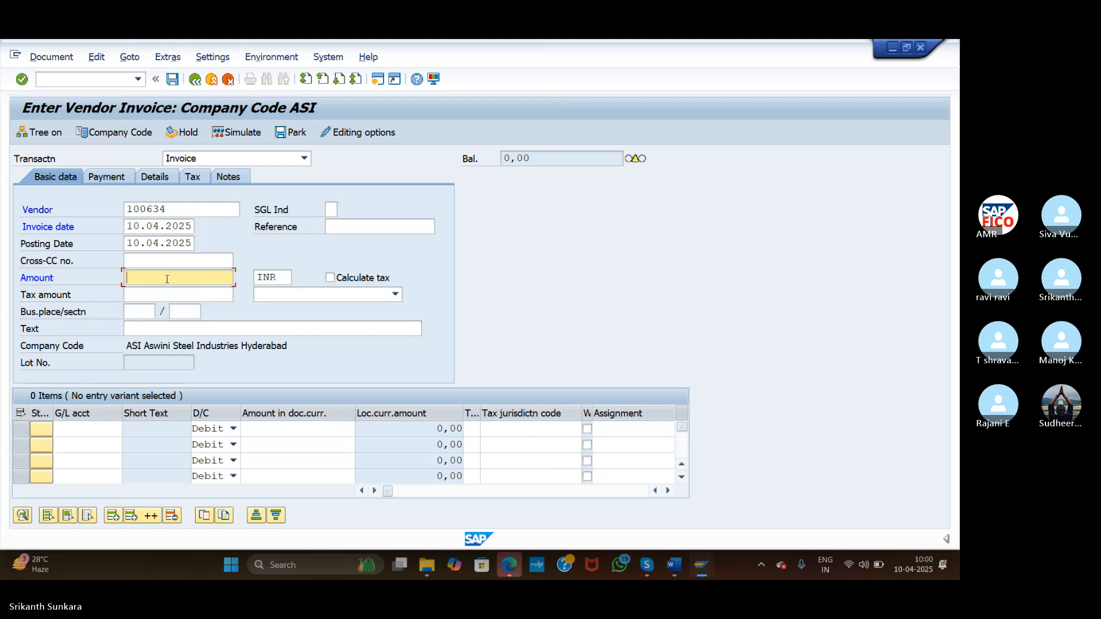
pyautogui.write('300000')
pyautogui.click(159, 326)
pyautogui.write('R')
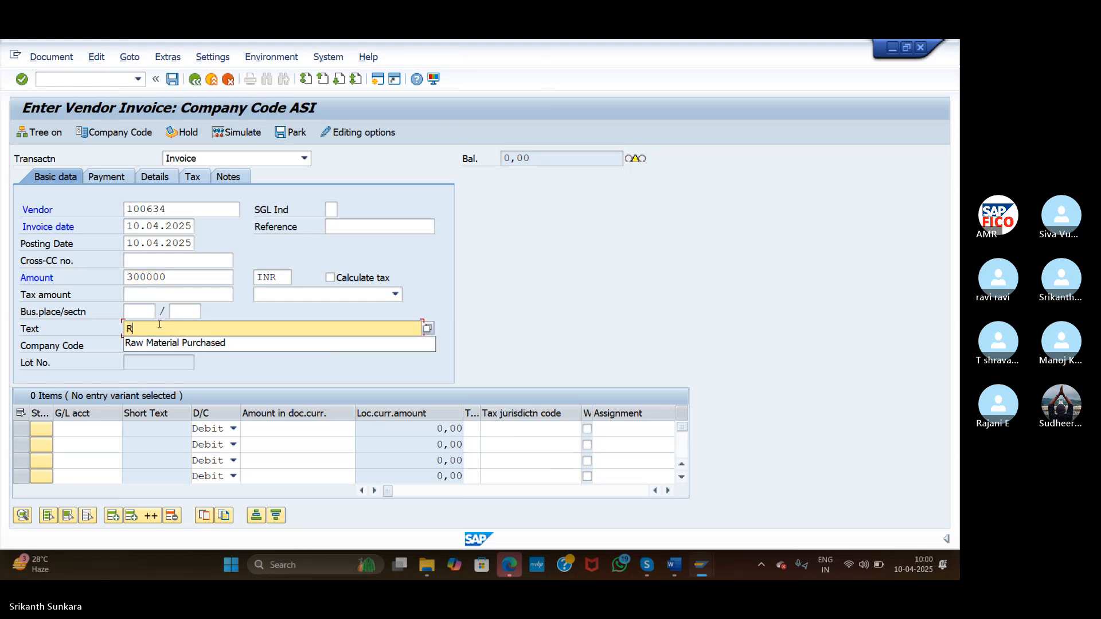
pyautogui.press('Down')
pyautogui.press('Return')
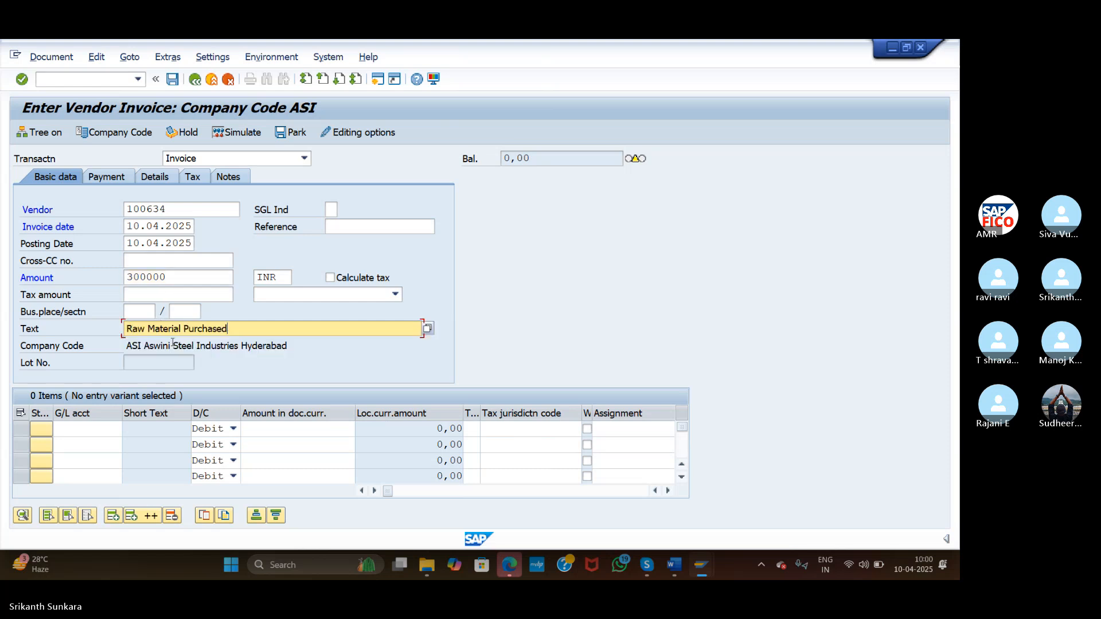
# Debit 300000 to G/L account 200105 Raw Material Account on the first line
pyautogui.click(108, 428)
pyautogui.click(128, 428)
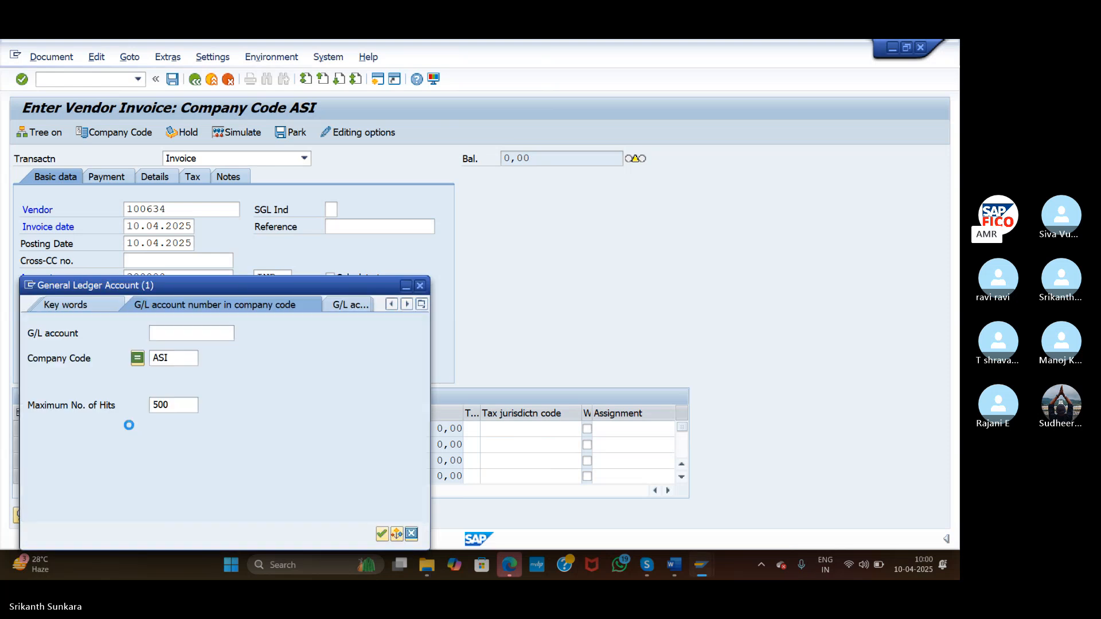
pyautogui.click(382, 533)
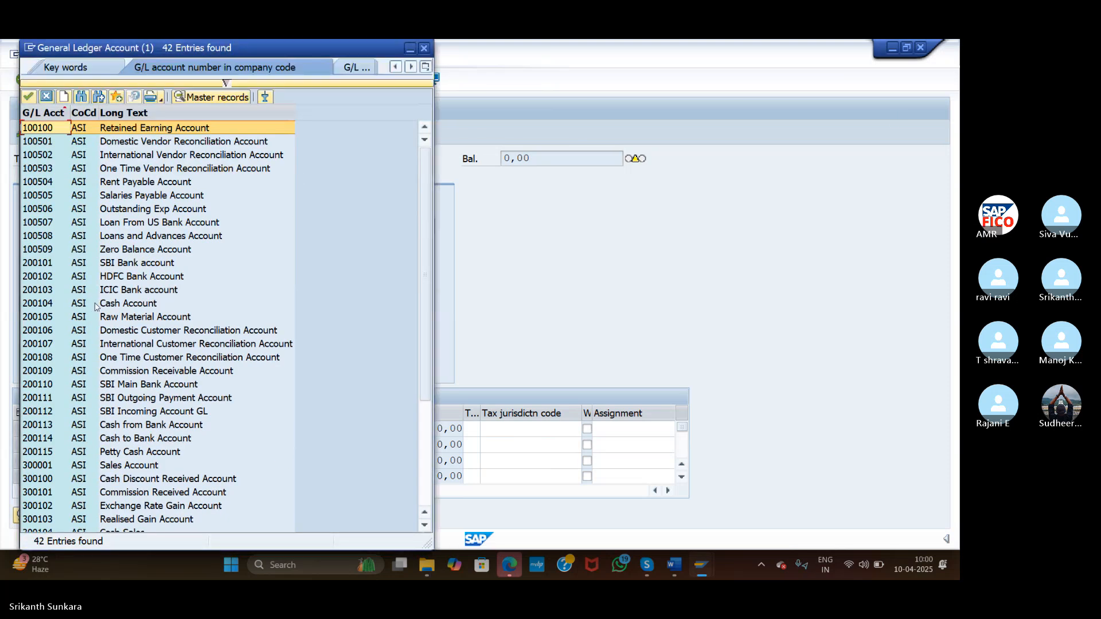
pyautogui.doubleClick(113, 319)
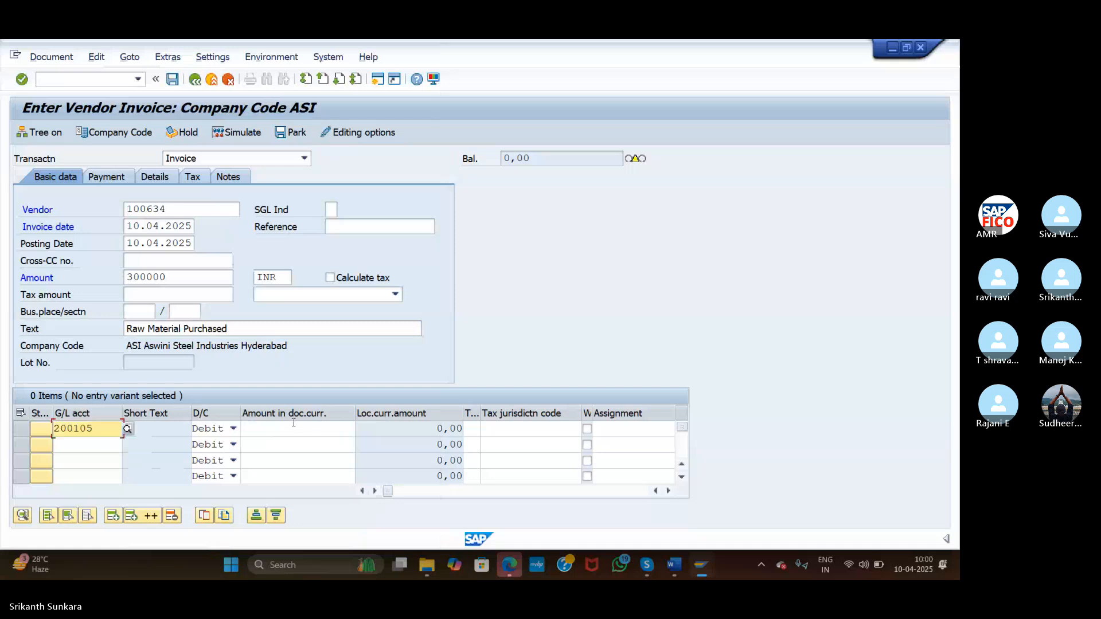
pyautogui.click(292, 434)
pyautogui.write('30')
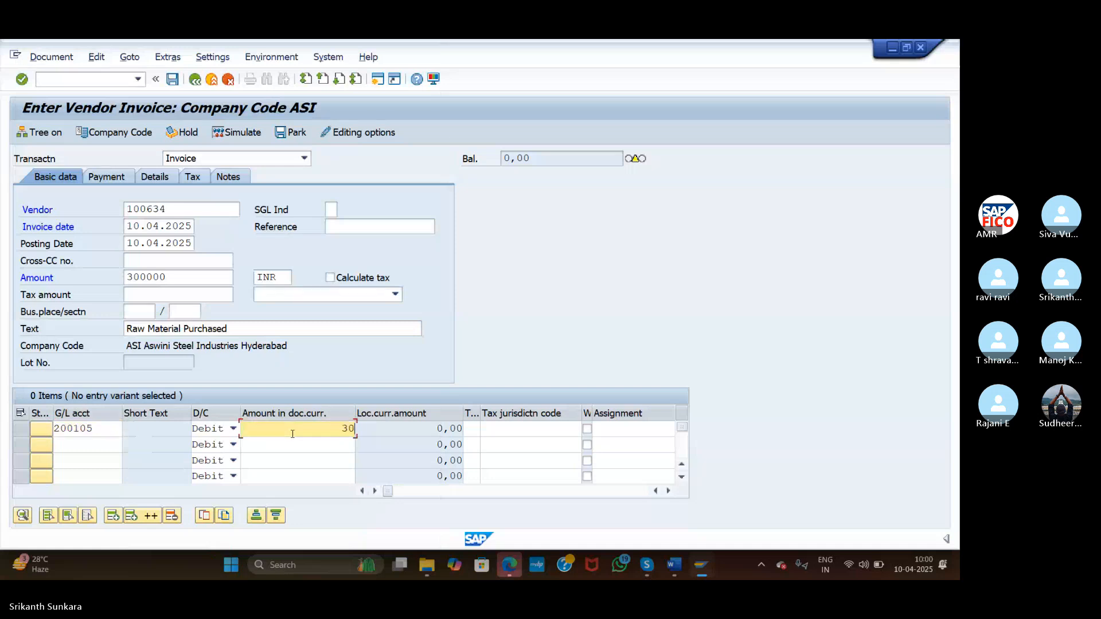
pyautogui.write('0000')
# Set Part. Bank to AX03 and simulate the third invoice's document overview
pyautogui.click(58, 278)
pyautogui.click(107, 312)
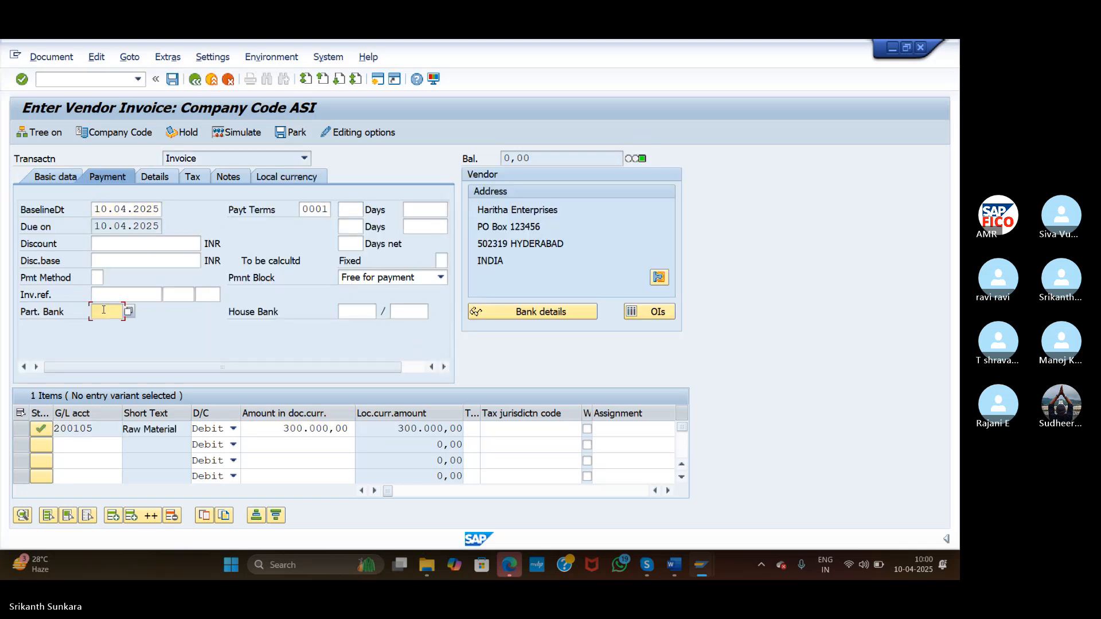
pyautogui.click(129, 312)
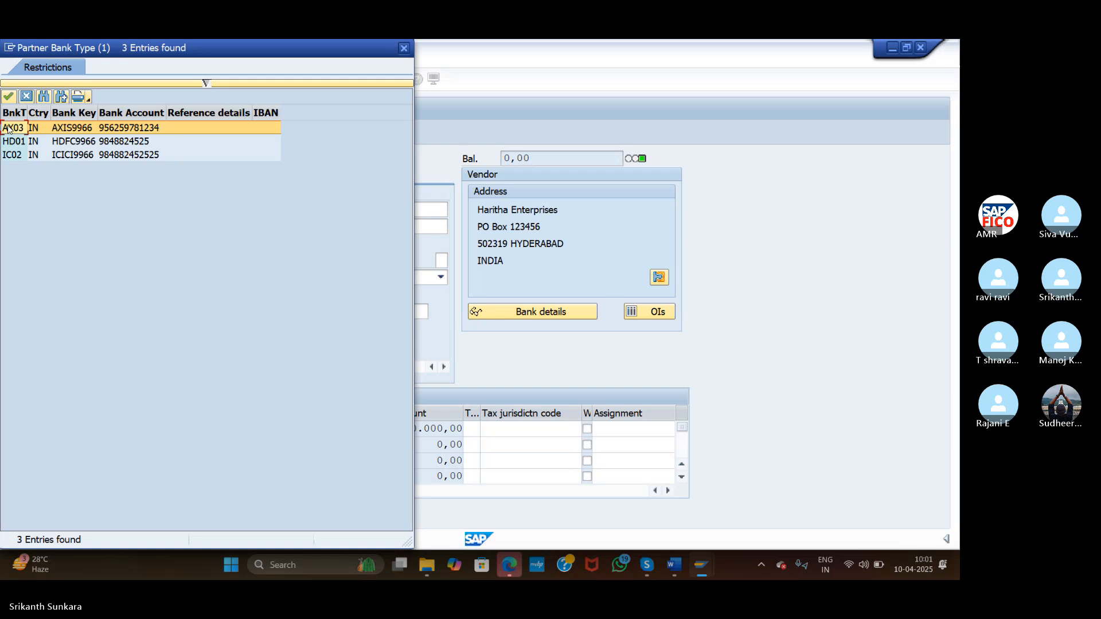
pyautogui.doubleClick(7, 125)
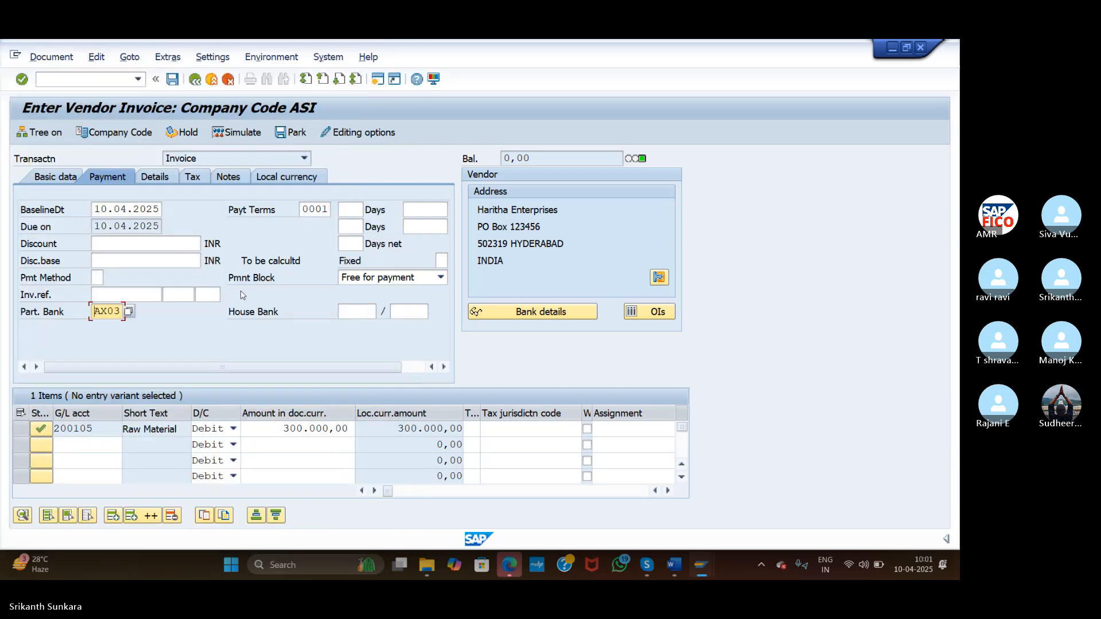
pyautogui.click(243, 133)
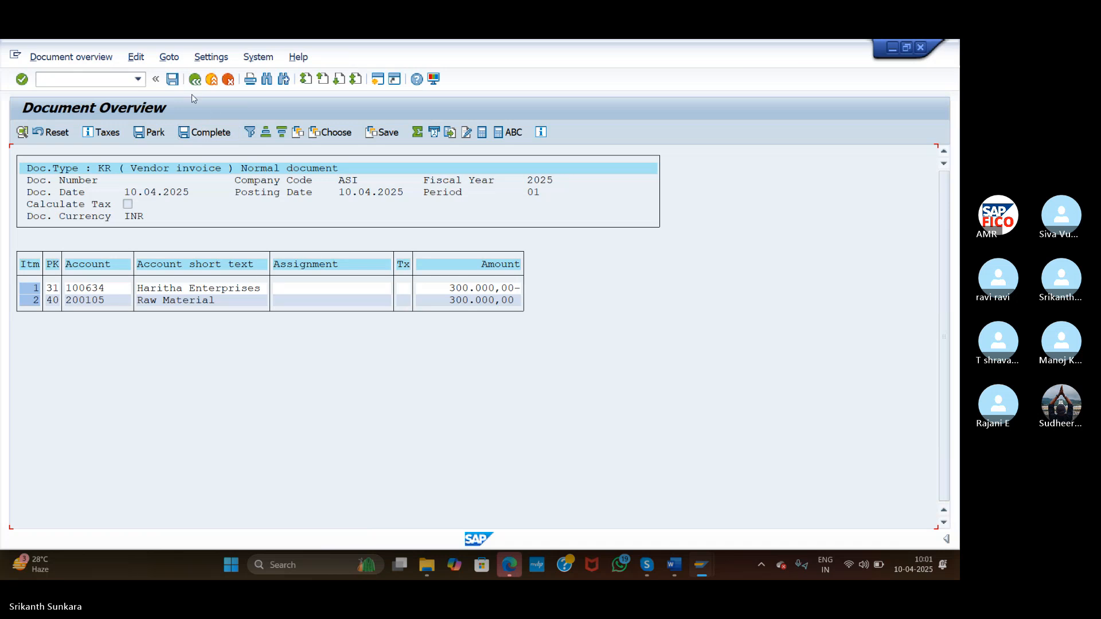
# Post the third invoice as document 7504 and switch to transaction FB03
pyautogui.click(173, 80)
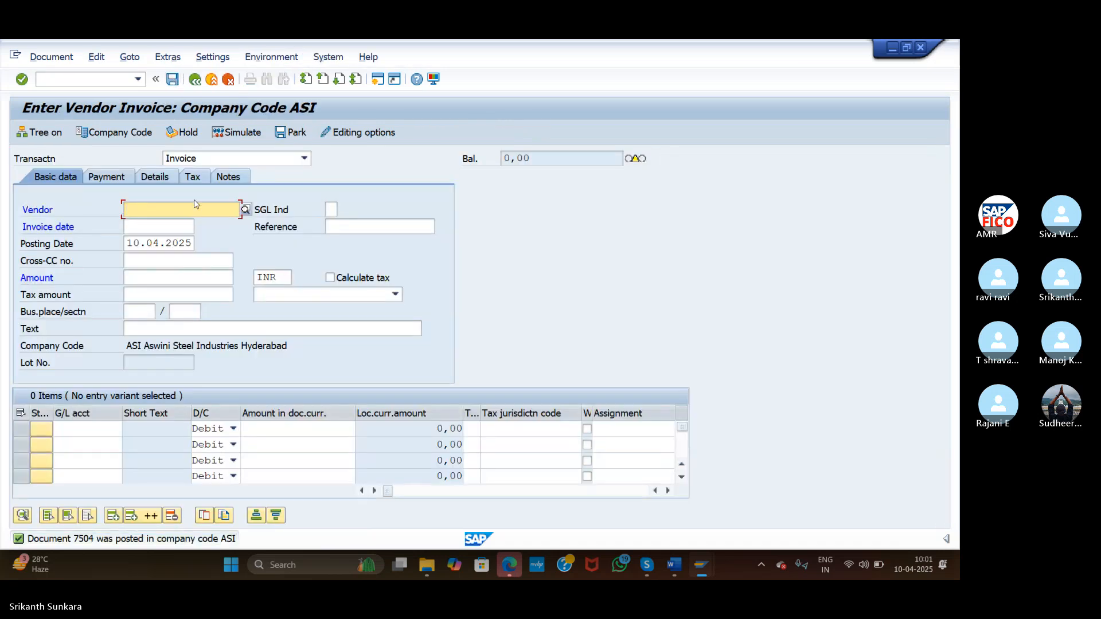
pyautogui.click(83, 79)
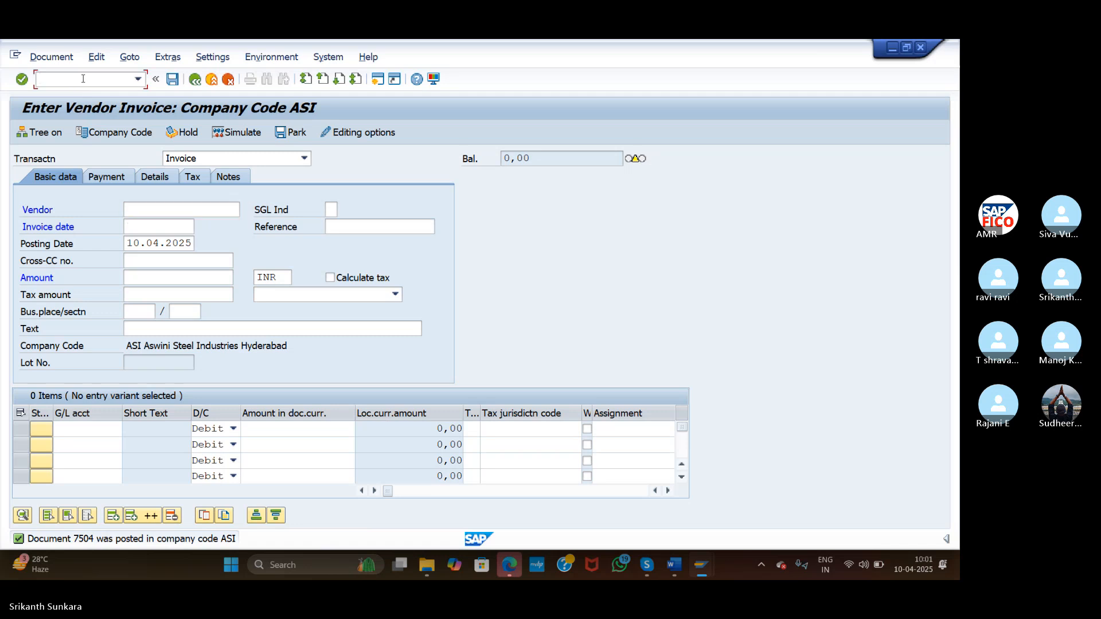
pyautogui.write('/NF-53')
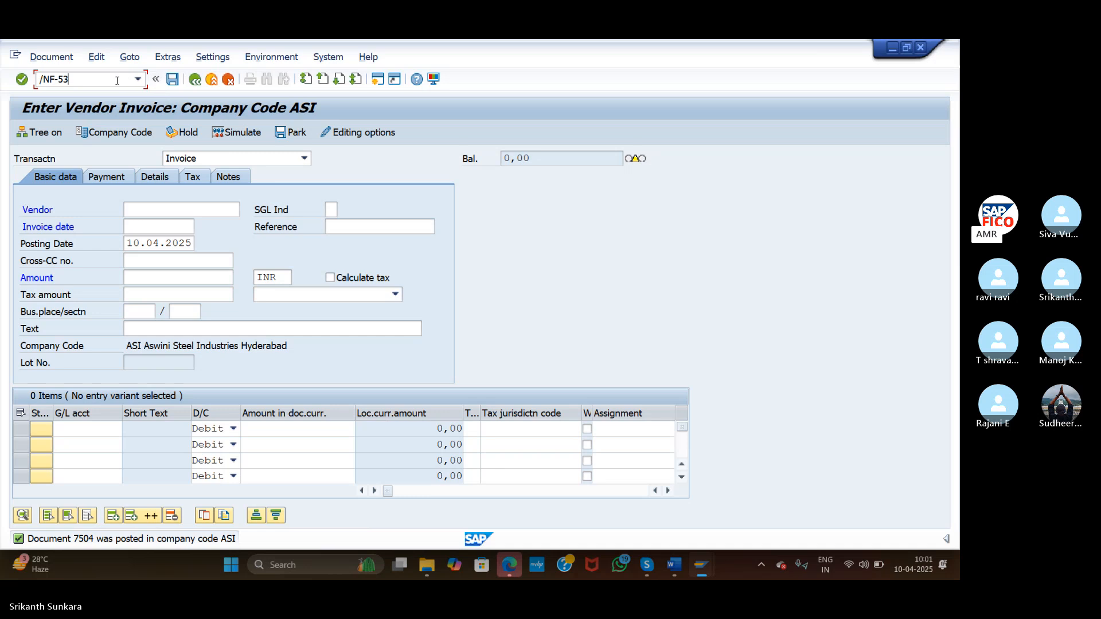
pyautogui.moveTo(109, 78); pyautogui.dragTo(2, 81)
pyautogui.write('FB')
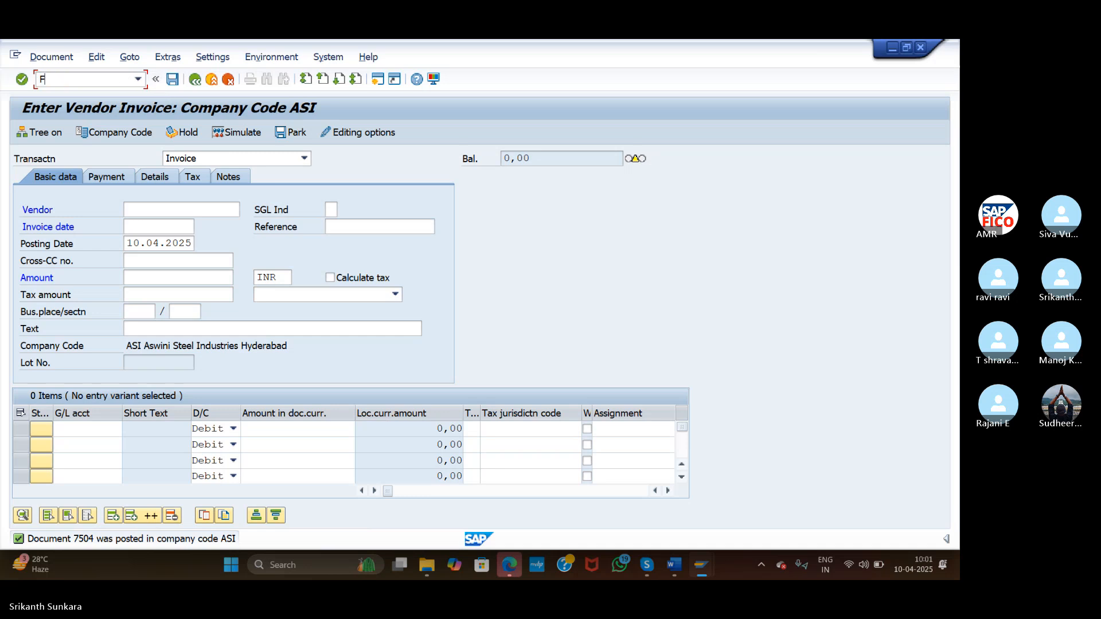
pyautogui.press('BackSpace')
pyautogui.press('BackSpace')
pyautogui.write('/nfb03')
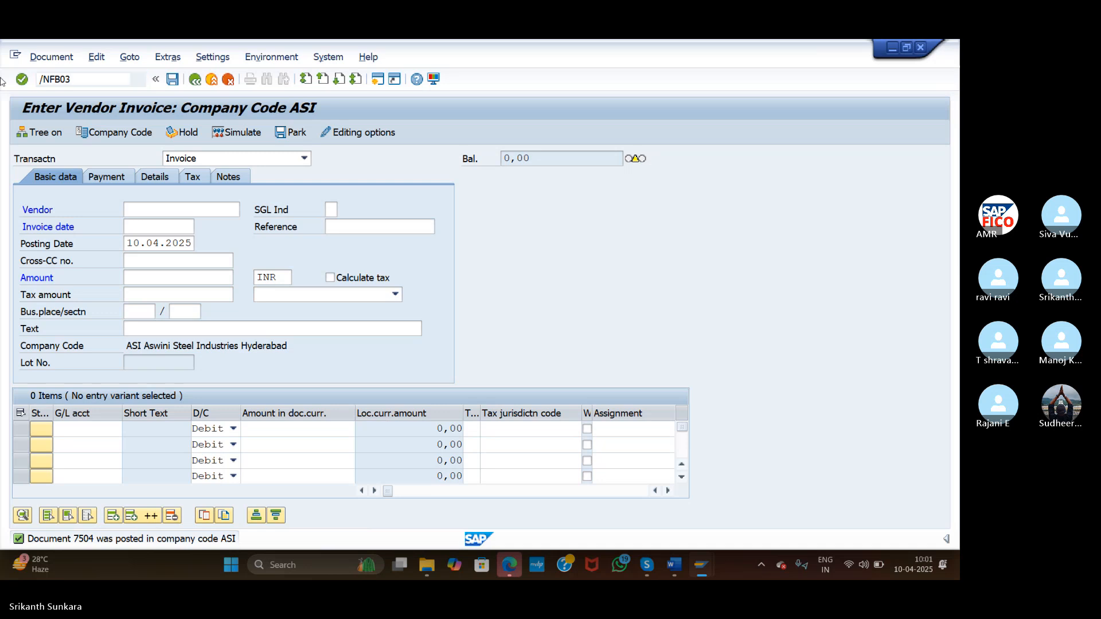
pyautogui.press('Return')
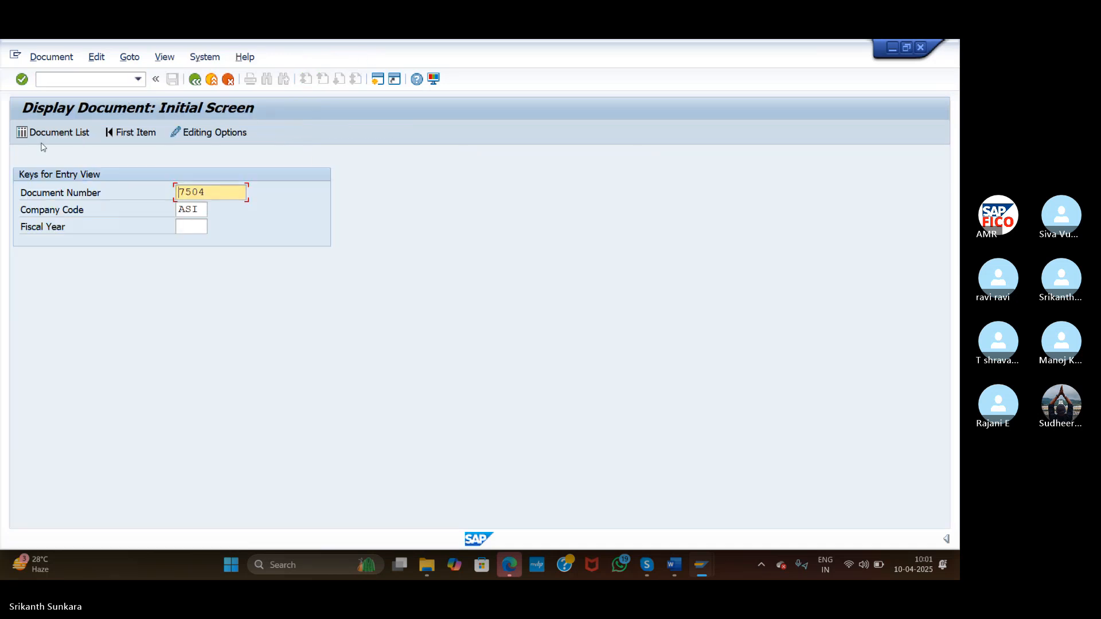
# List all KR vendor invoice documents for company code ASI
pyautogui.press('Delete')
pyautogui.press('Delete')
pyautogui.press('Delete')
pyautogui.press('Delete')
pyautogui.click(33, 130)
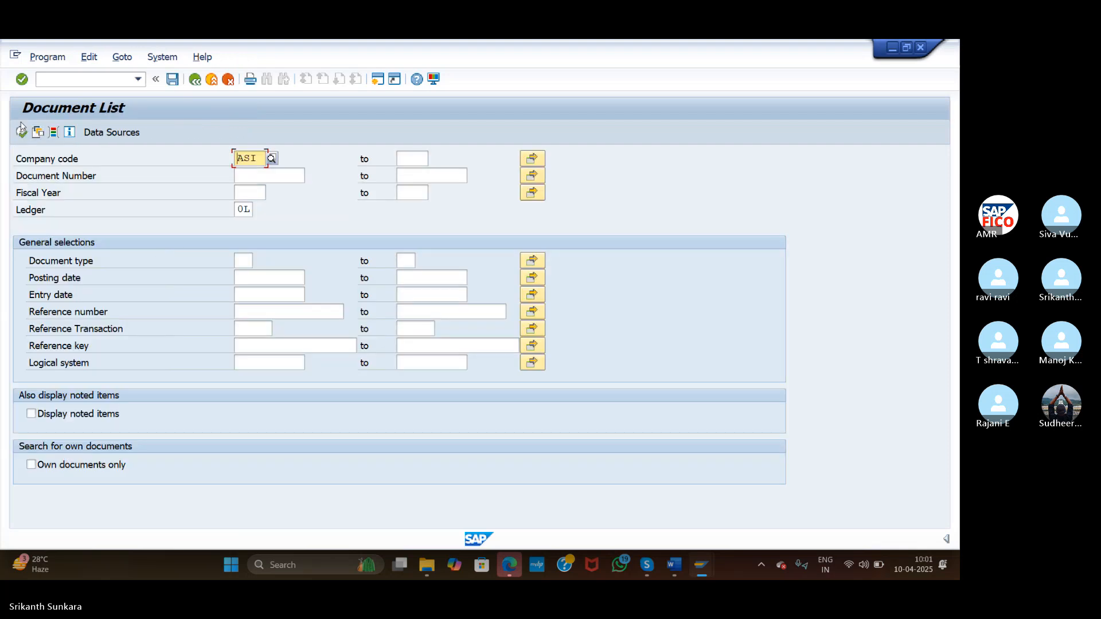
pyautogui.click(22, 133)
pyautogui.click(22, 135)
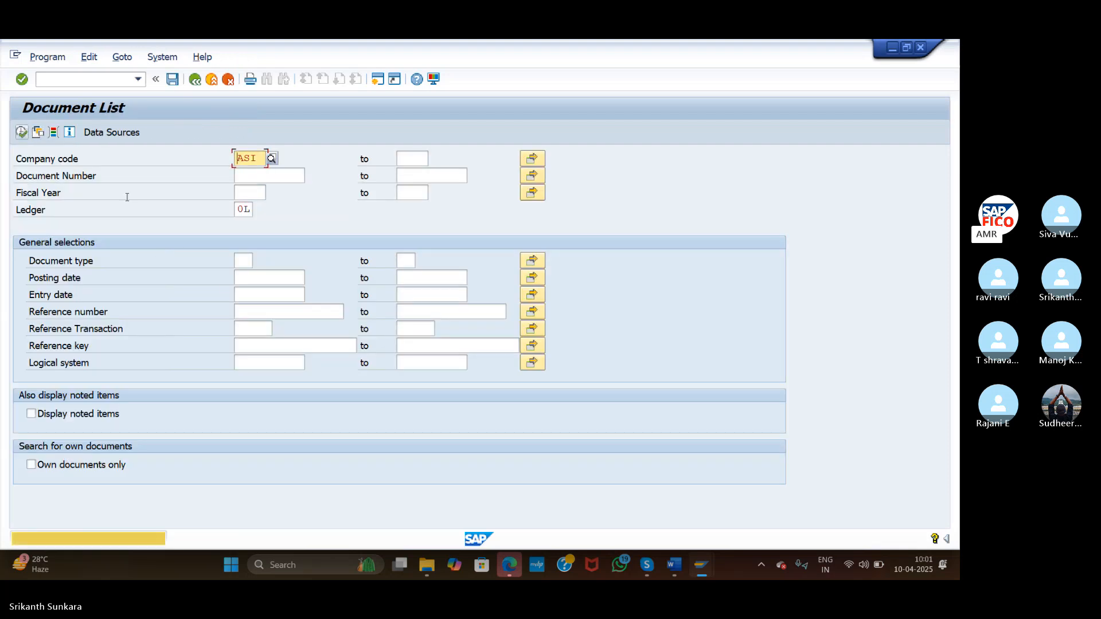
pyautogui.click(248, 259)
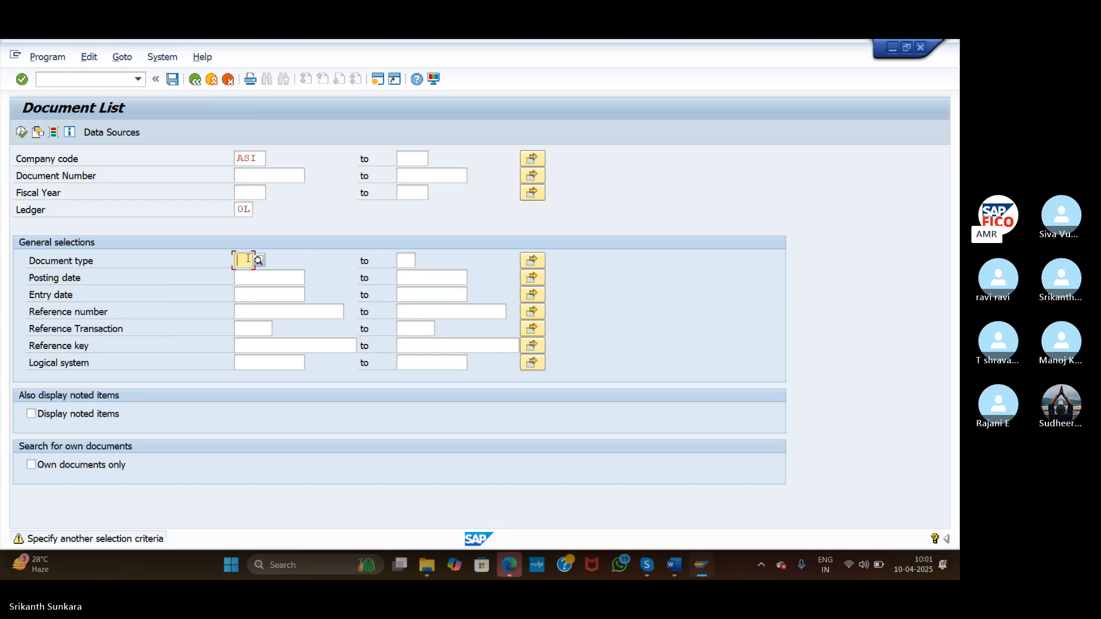
pyautogui.write('KR')
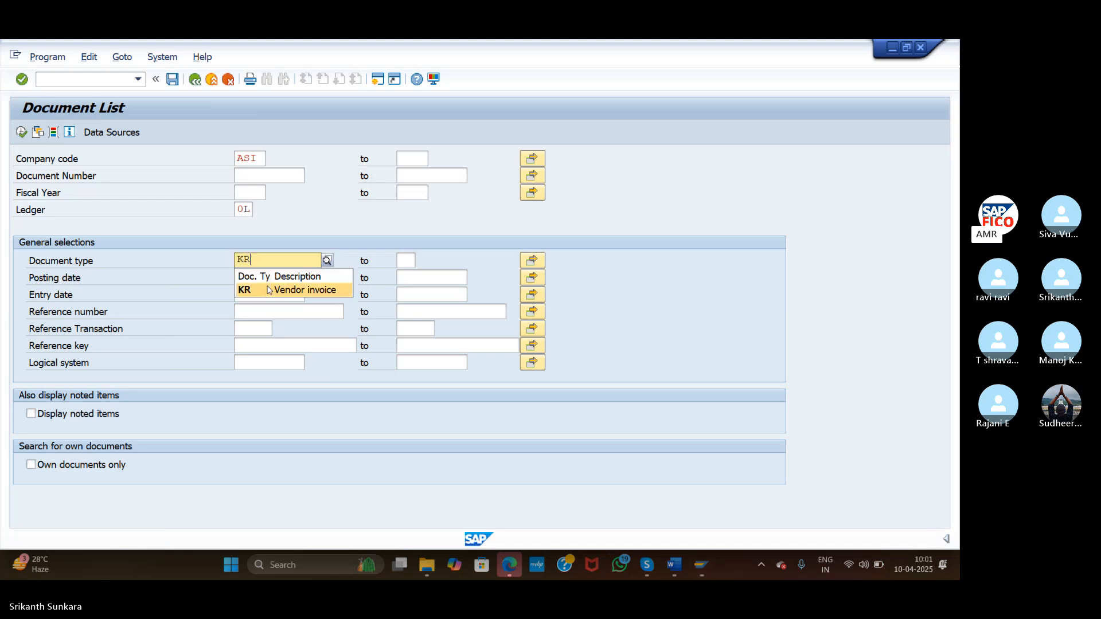
pyautogui.click(268, 290)
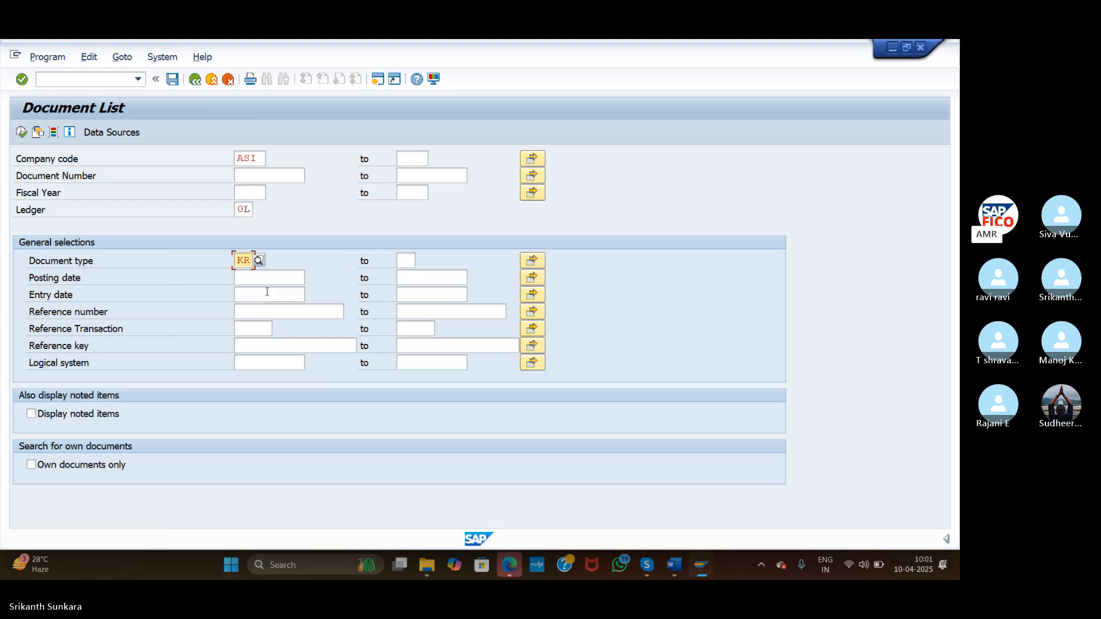
pyautogui.click(22, 80)
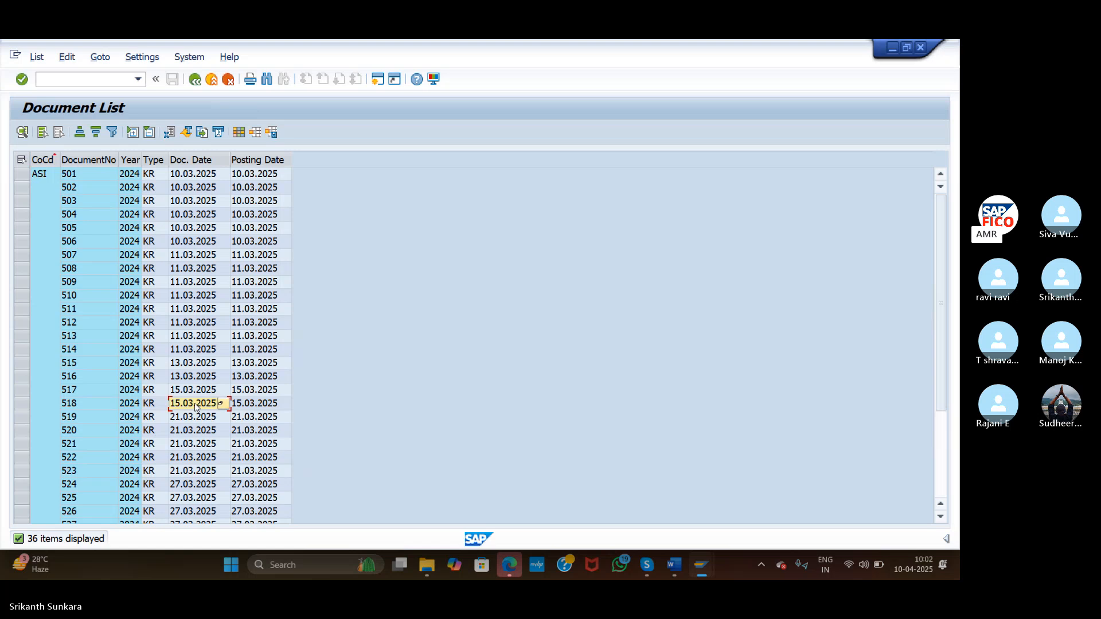
# Check that document 7502's Haritha Enterprises line shows partner bank type HD01 in Additional Data
pyautogui.scroll(-4, 195, 407)
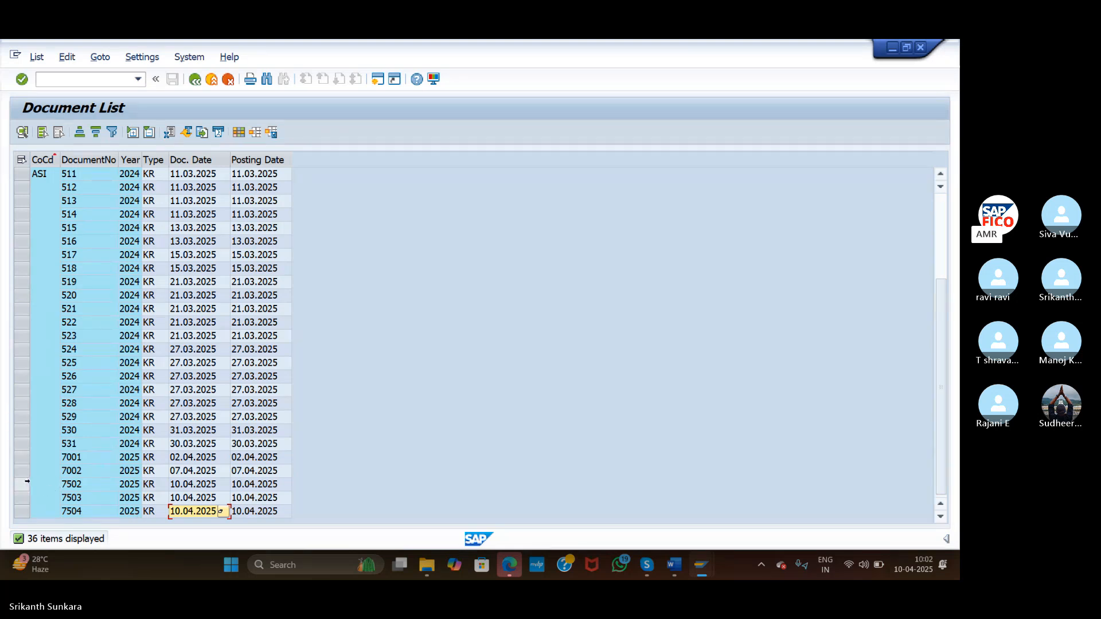
pyautogui.doubleClick(95, 485)
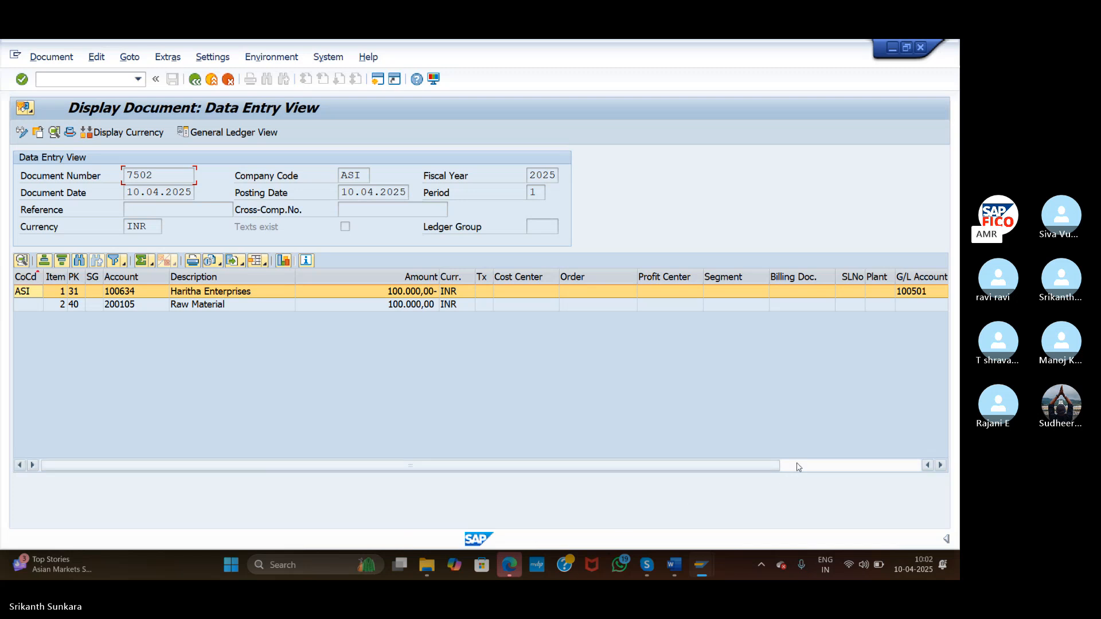
pyautogui.doubleClick(179, 293)
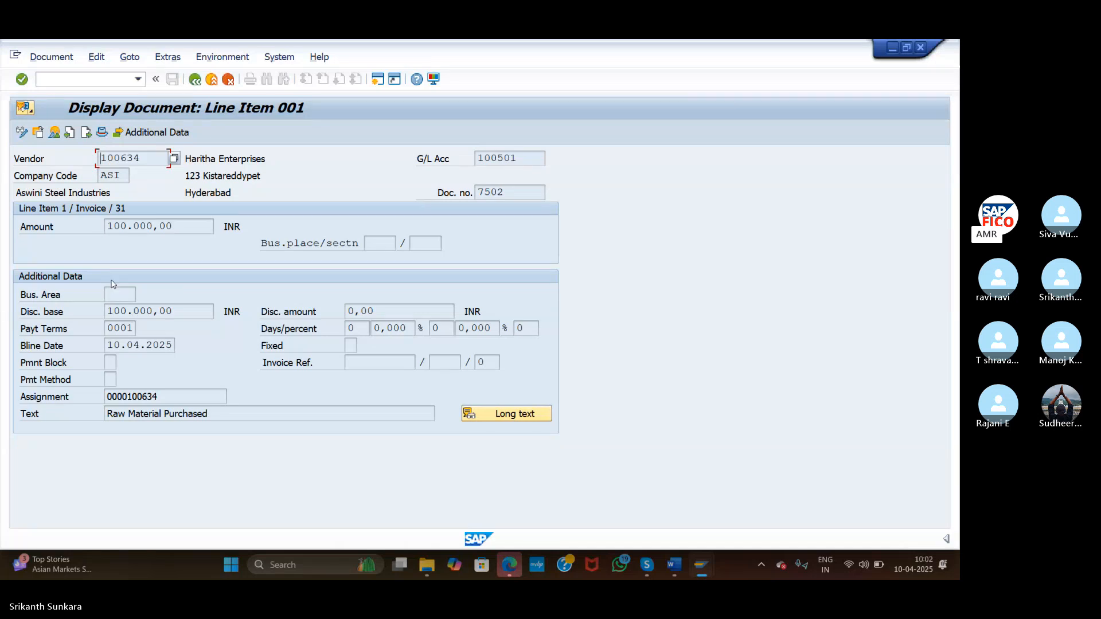
pyautogui.click(148, 133)
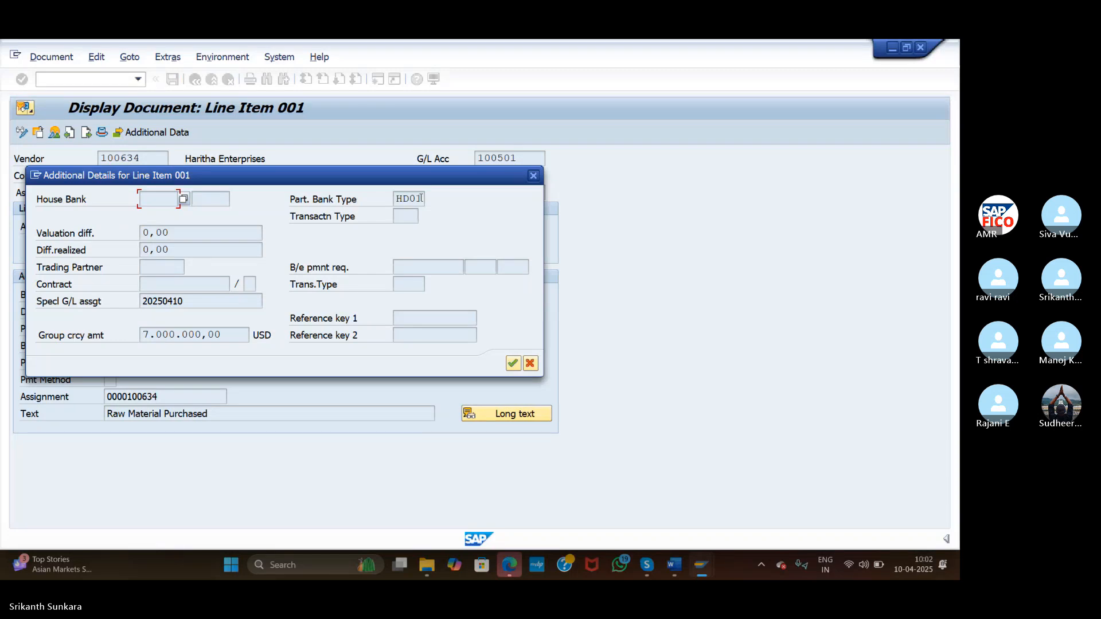
pyautogui.click(534, 176)
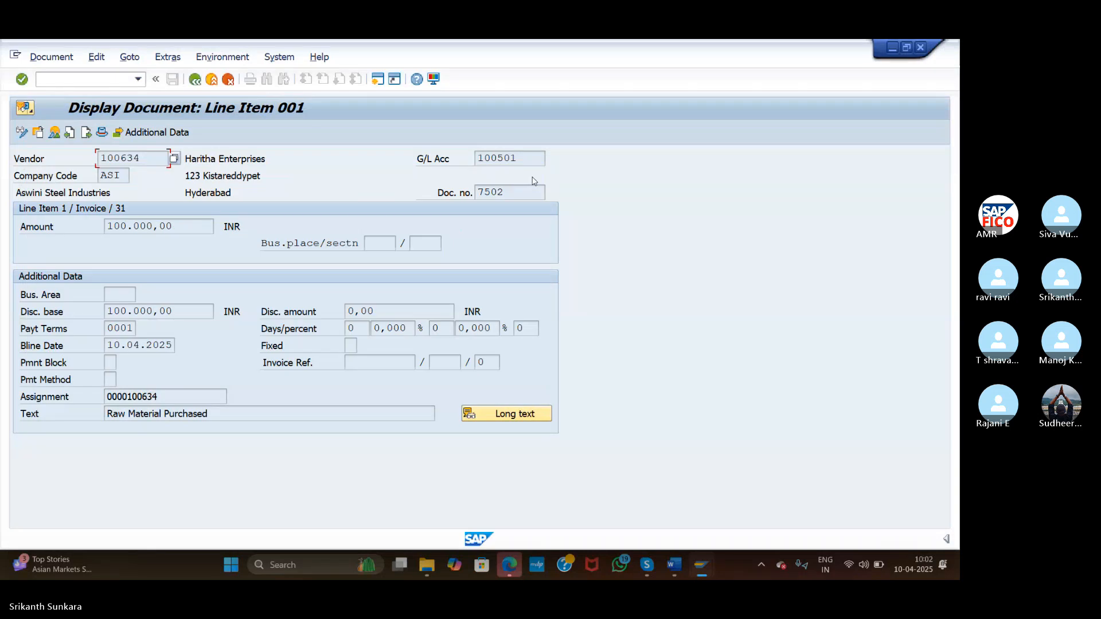
pyautogui.click(196, 80)
pyautogui.click(195, 81)
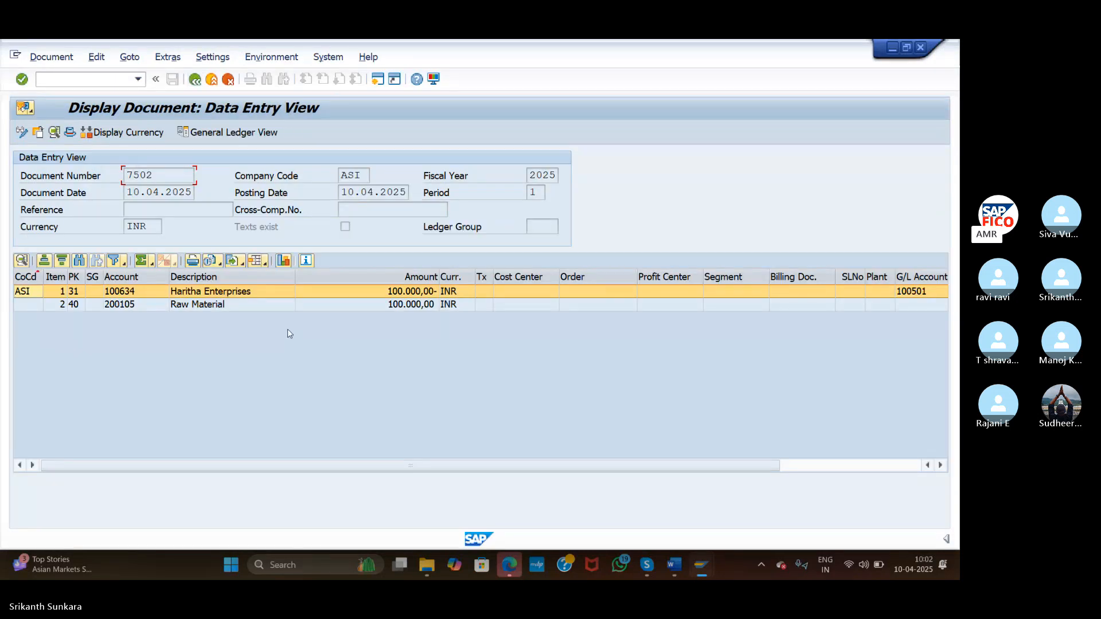
pyautogui.click(195, 80)
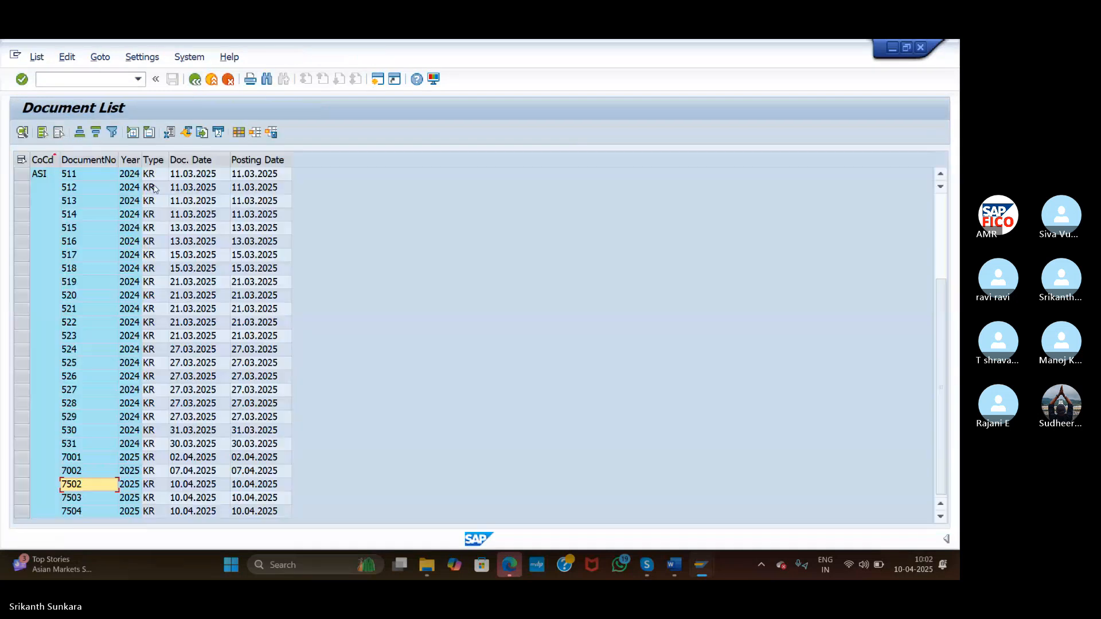
# Open document 7503's vendor line and check partner bank type IC02 in Additional Data
pyautogui.click(86, 496)
pyautogui.doubleClick(86, 496)
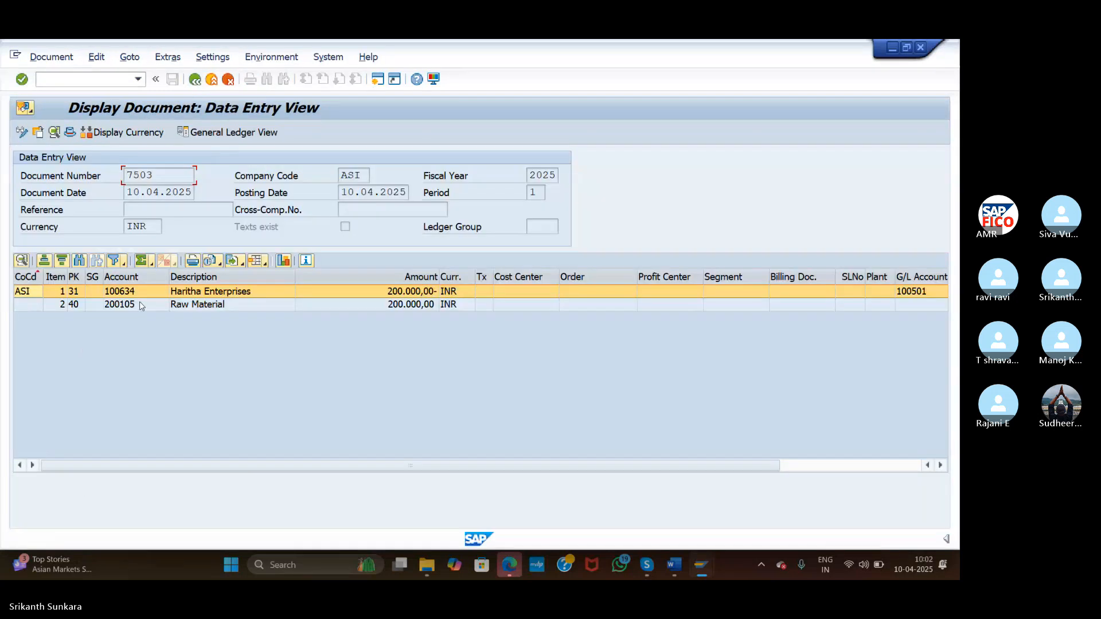
pyautogui.doubleClick(121, 291)
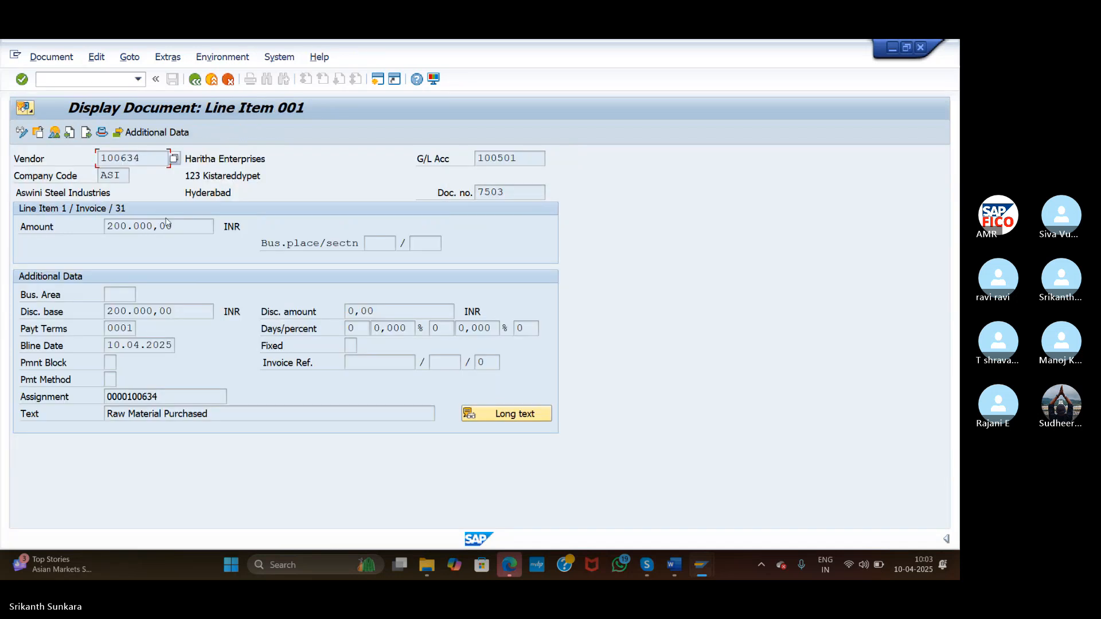
pyautogui.click(160, 133)
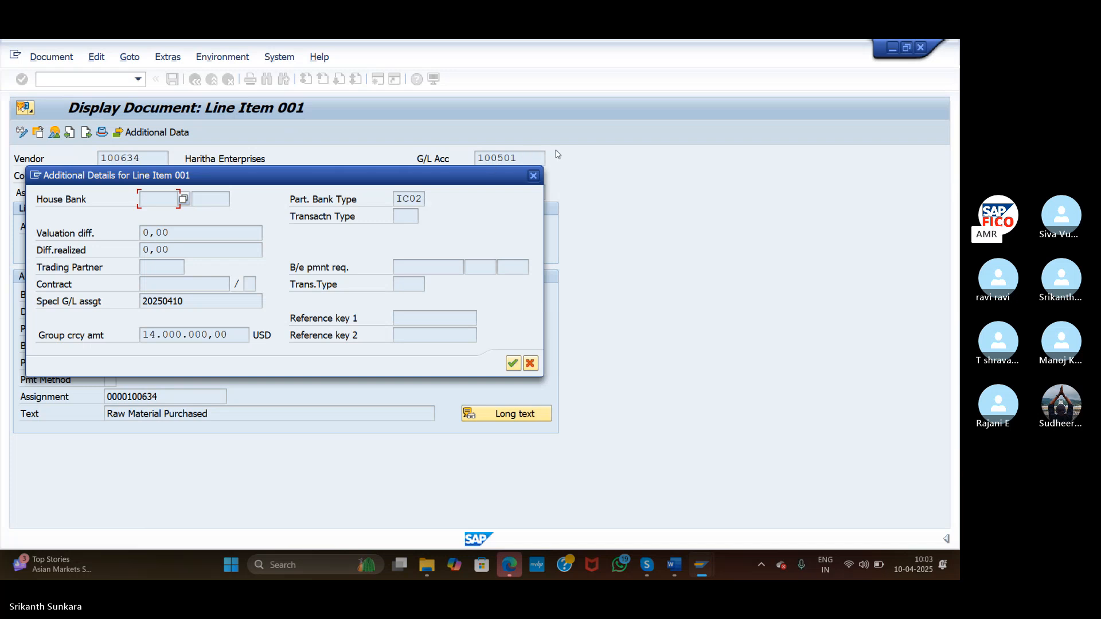
pyautogui.click(533, 176)
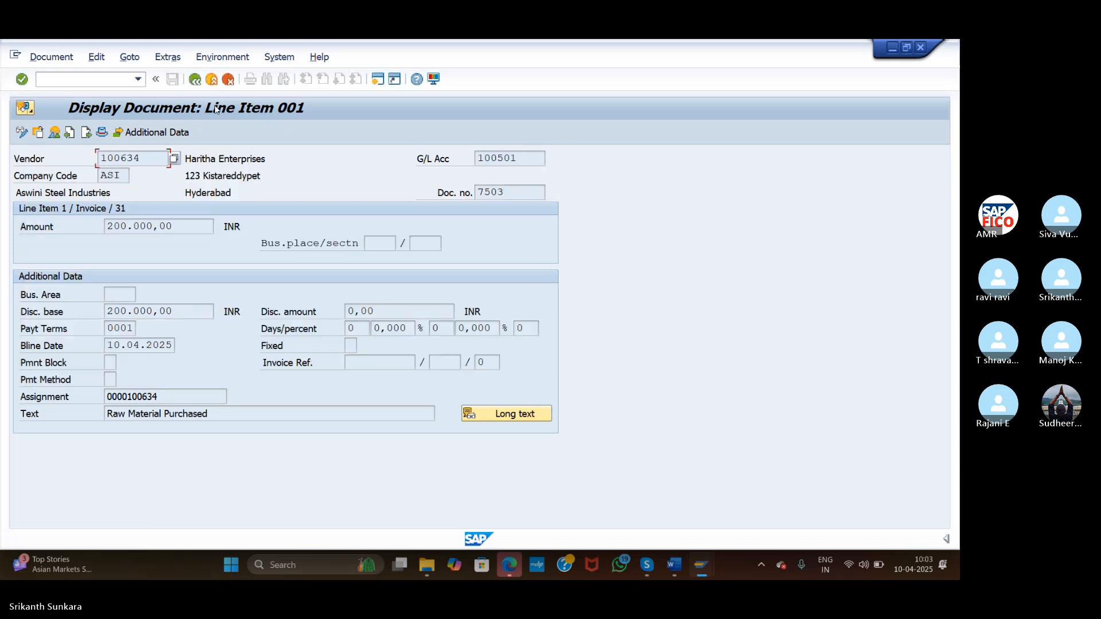
pyautogui.click(195, 80)
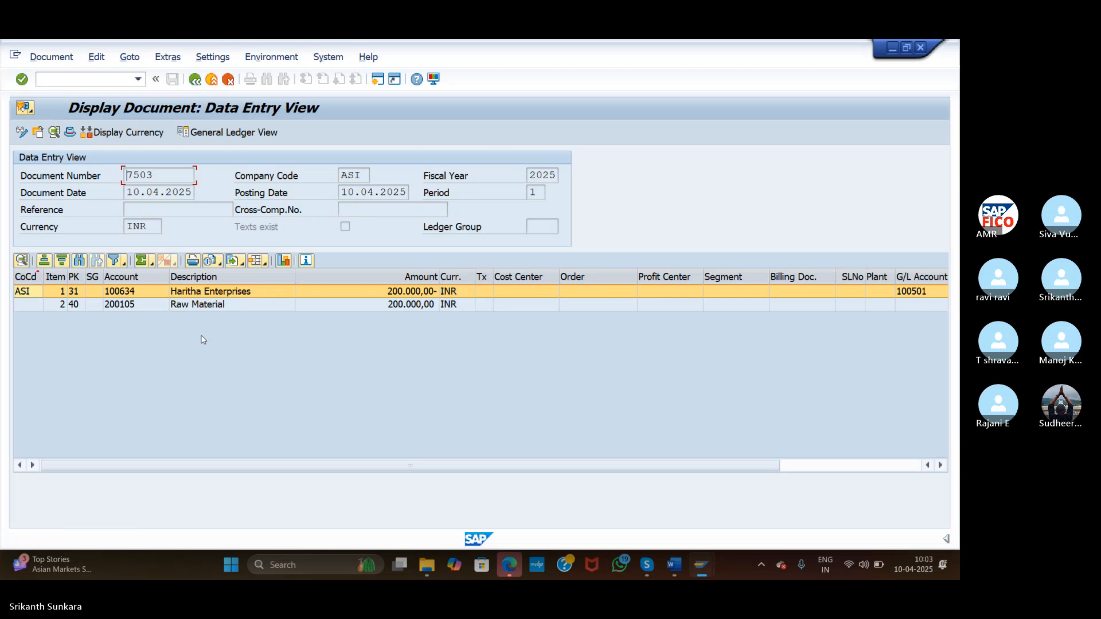
# Open document 7504's Haritha Enterprises 300.000,00 INR line and confirm partner bank type AX03
pyautogui.click(194, 80)
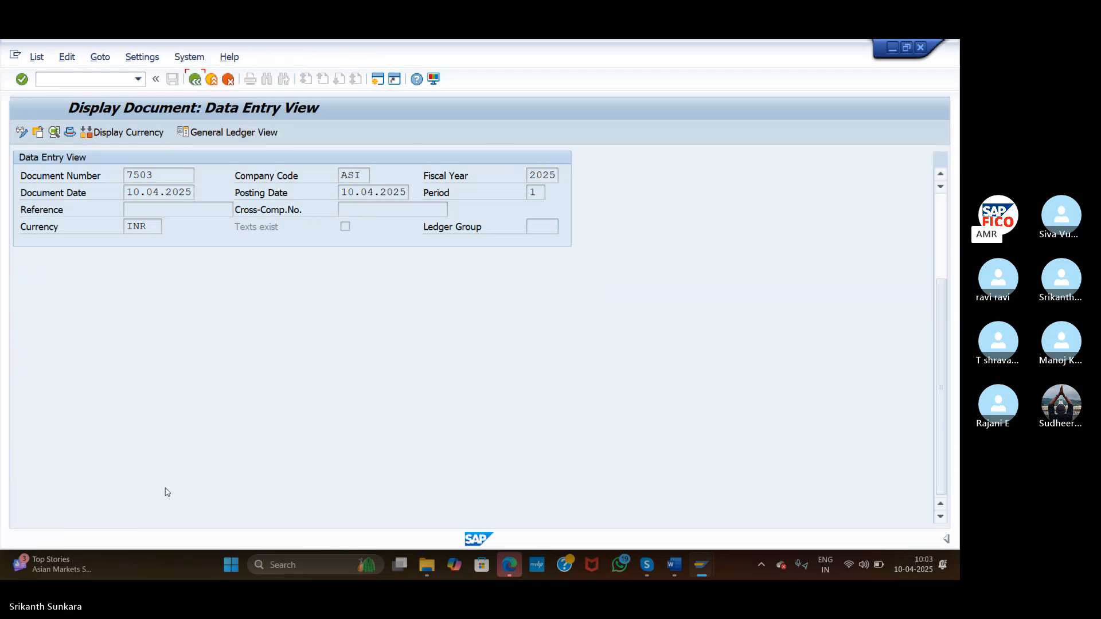
pyautogui.doubleClick(80, 512)
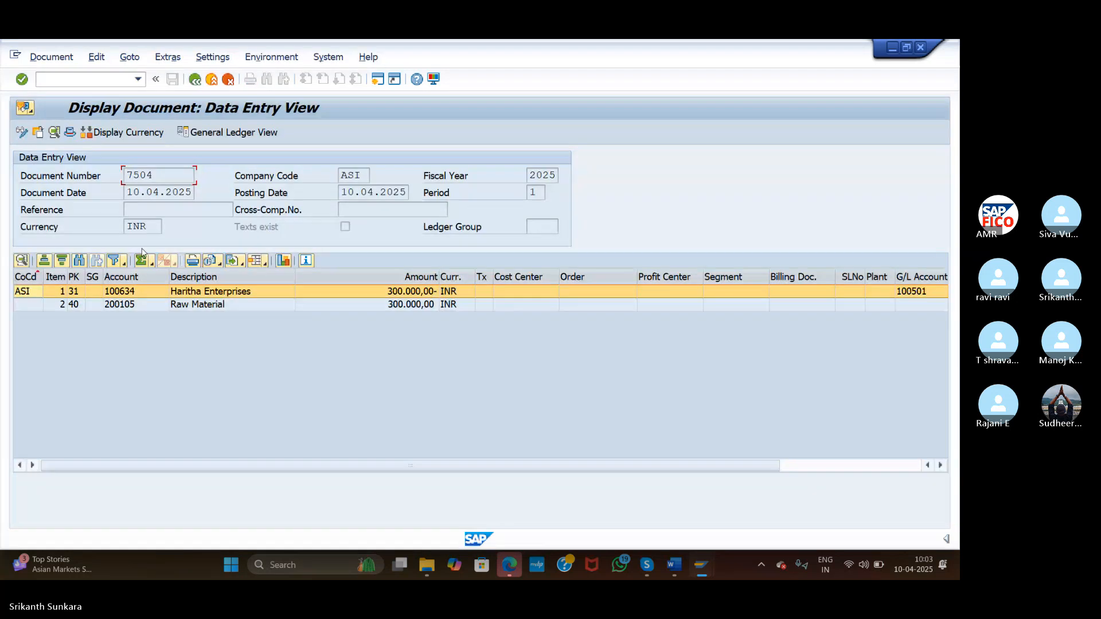
pyautogui.click(154, 293)
pyautogui.doubleClick(155, 294)
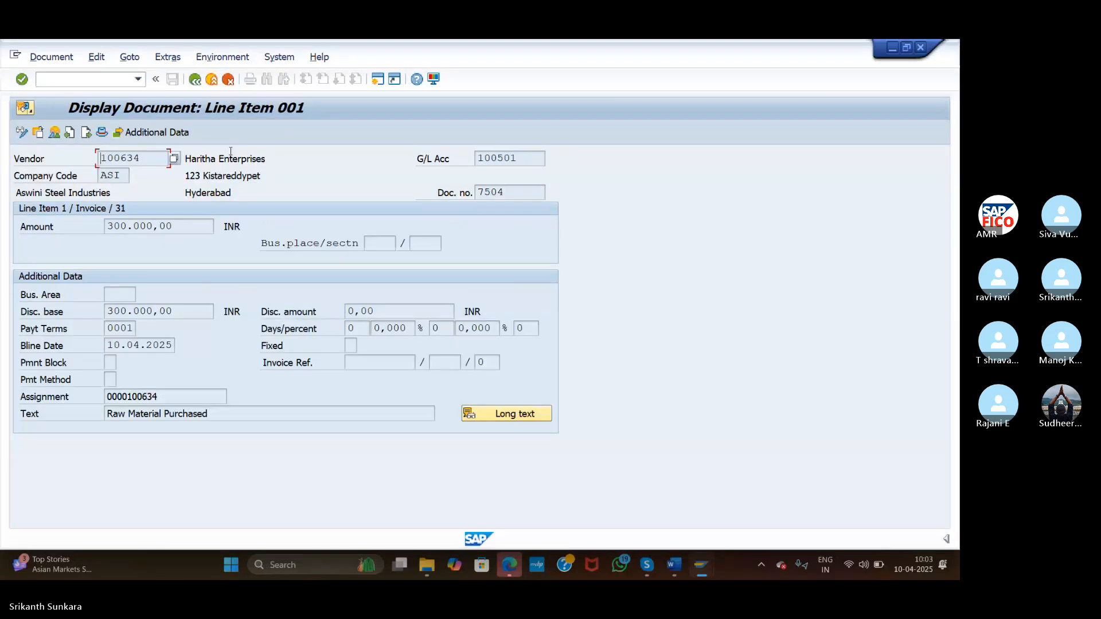
pyautogui.click(178, 131)
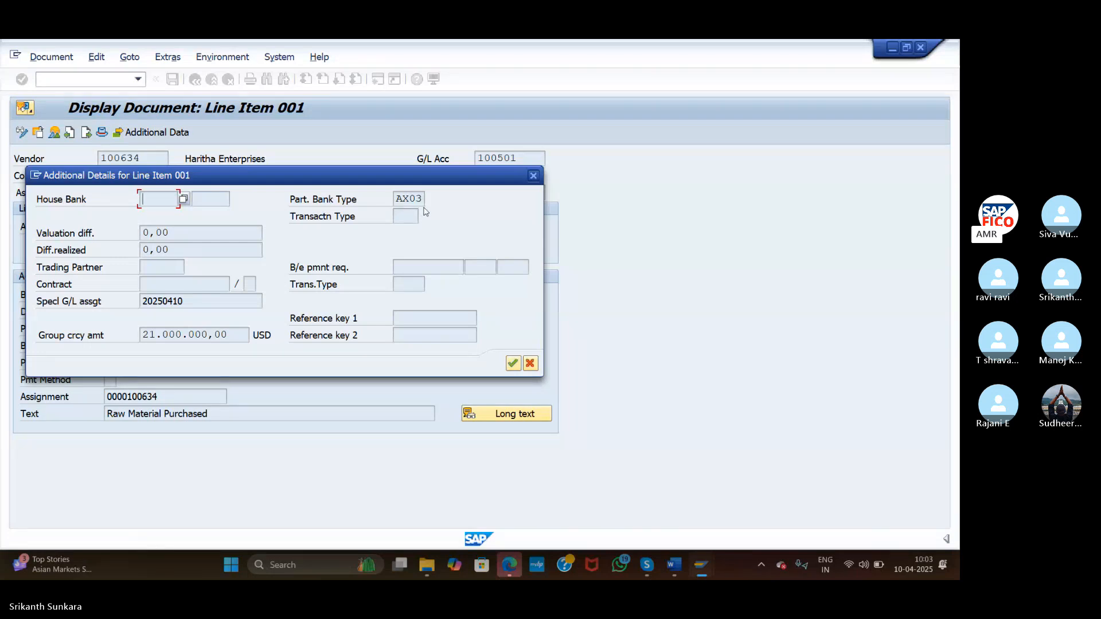
pyautogui.click(512, 365)
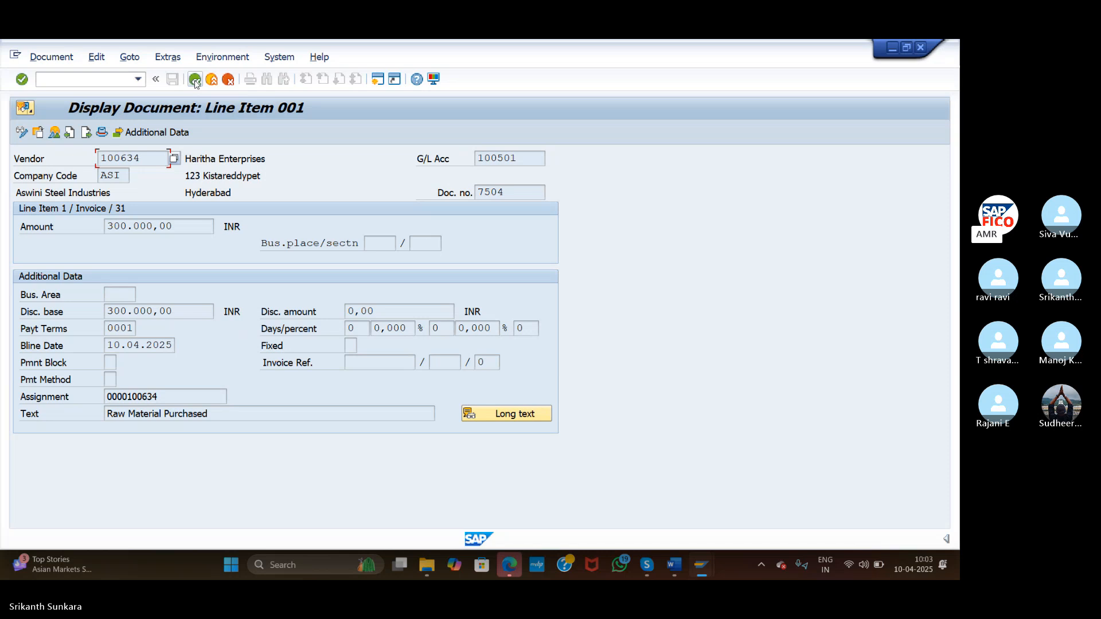
pyautogui.click(195, 80)
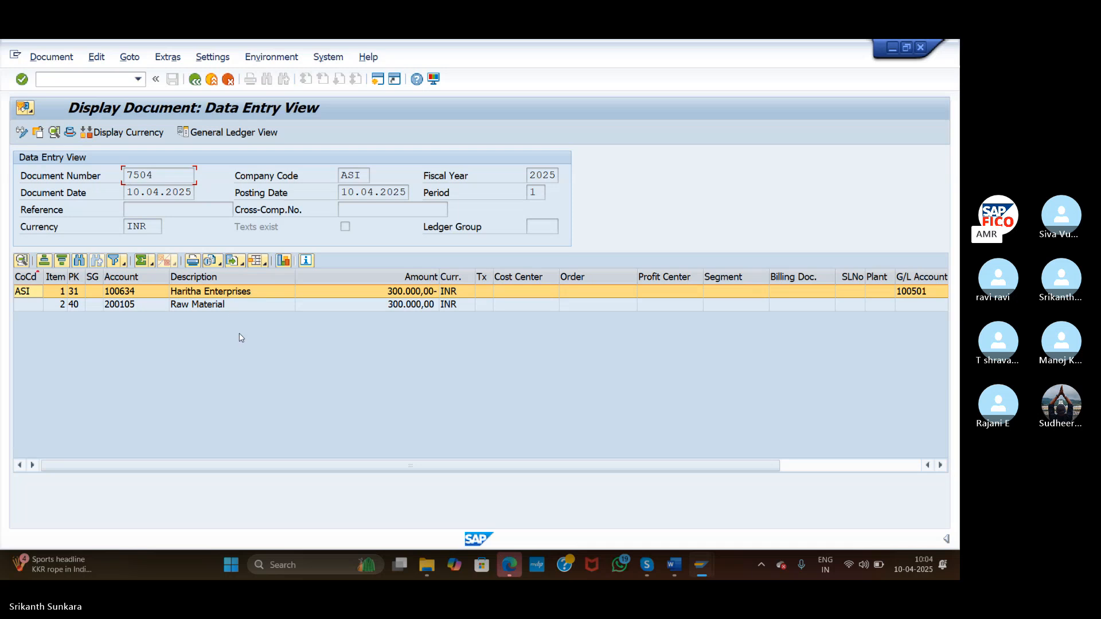
# Review the partner bank notes in NOT (1), add an empty line below them, and return to NEW SAP FICO TOP
pyautogui.moveTo(680, 571)
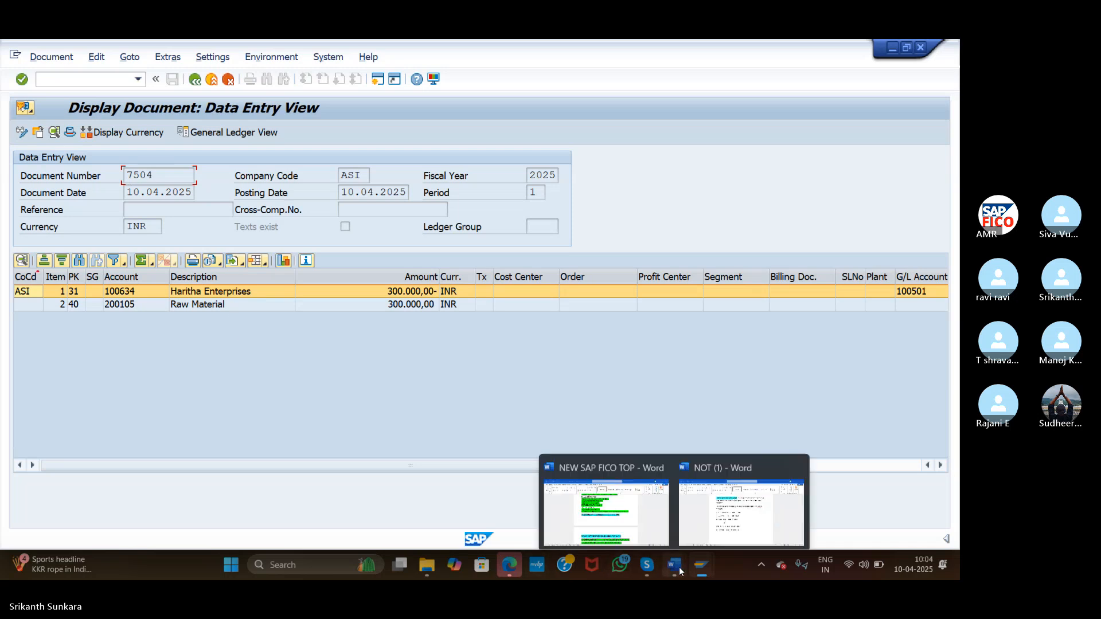
pyautogui.click(623, 502)
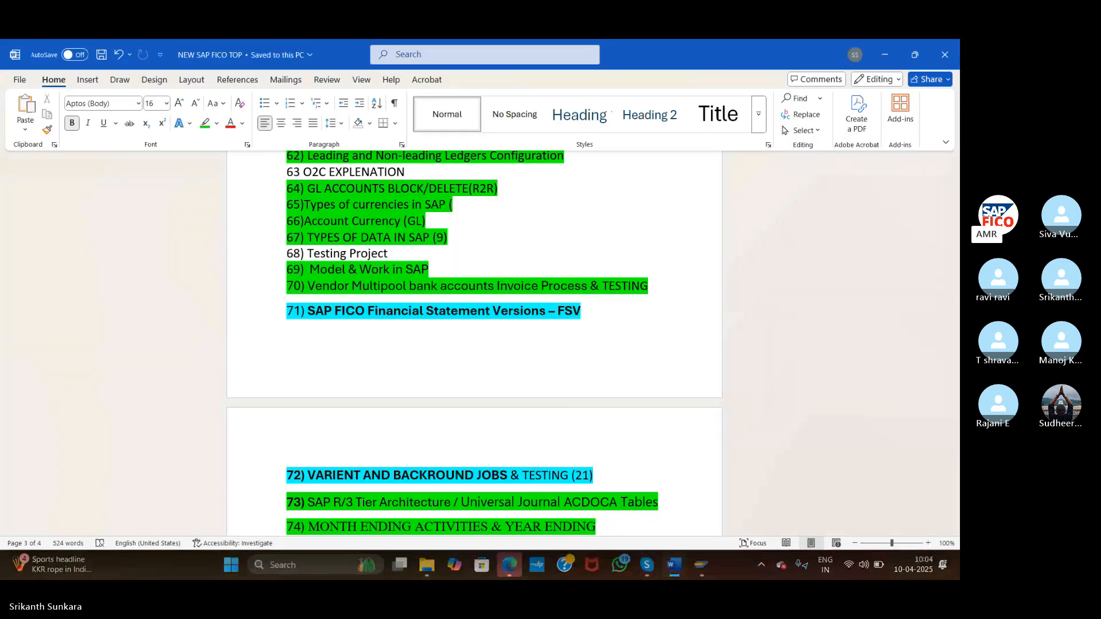
pyautogui.click(736, 505)
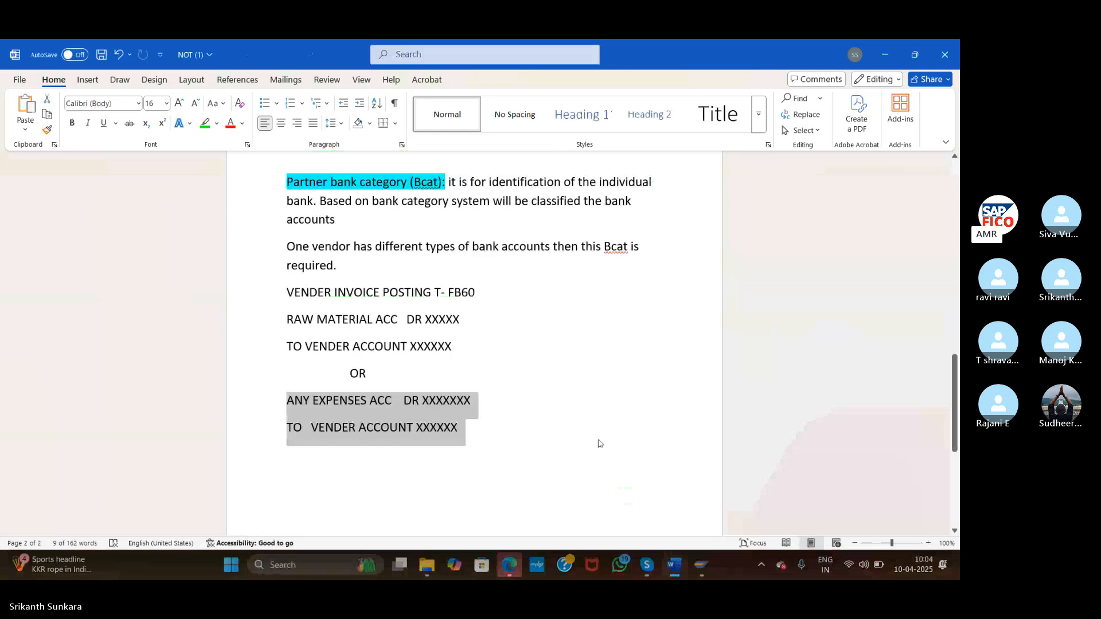
pyautogui.click(497, 444)
pyautogui.press('Return')
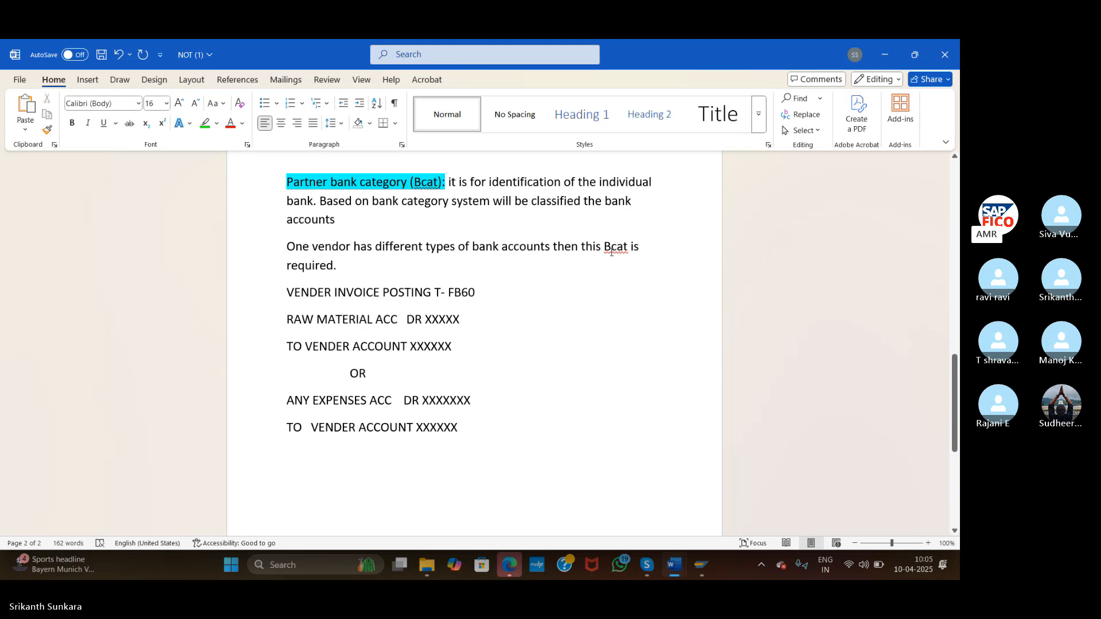
pyautogui.hotkey('alt', 'Tab')
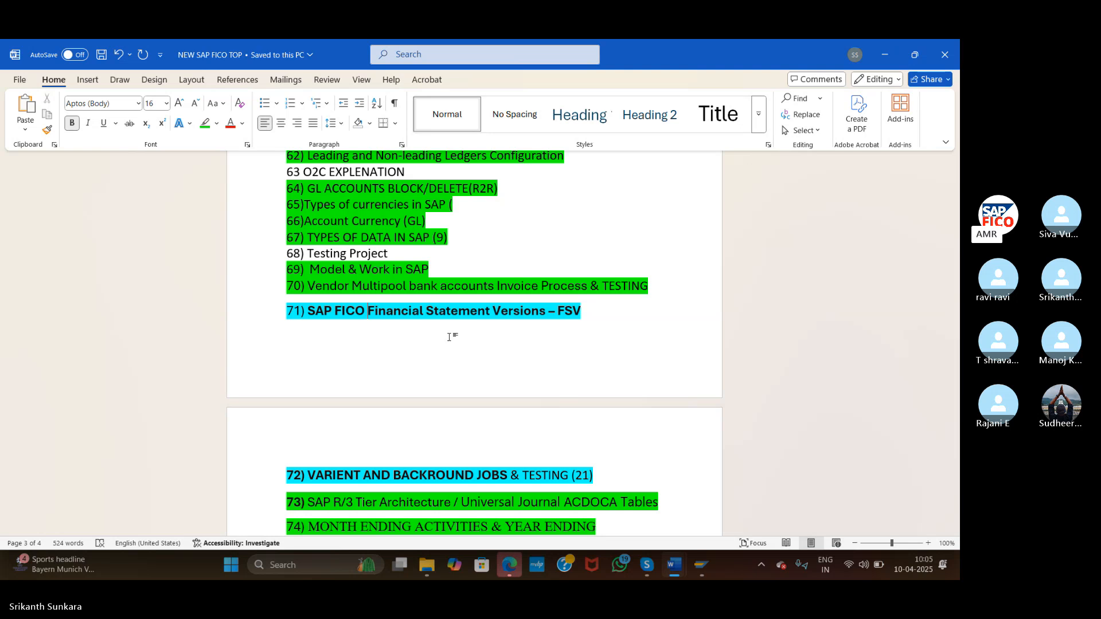
# Highlight topics 69 and 70 (Vendor Multipool bank accounts), then switch to the 27th Batch Skype call
pyautogui.click(272, 274)
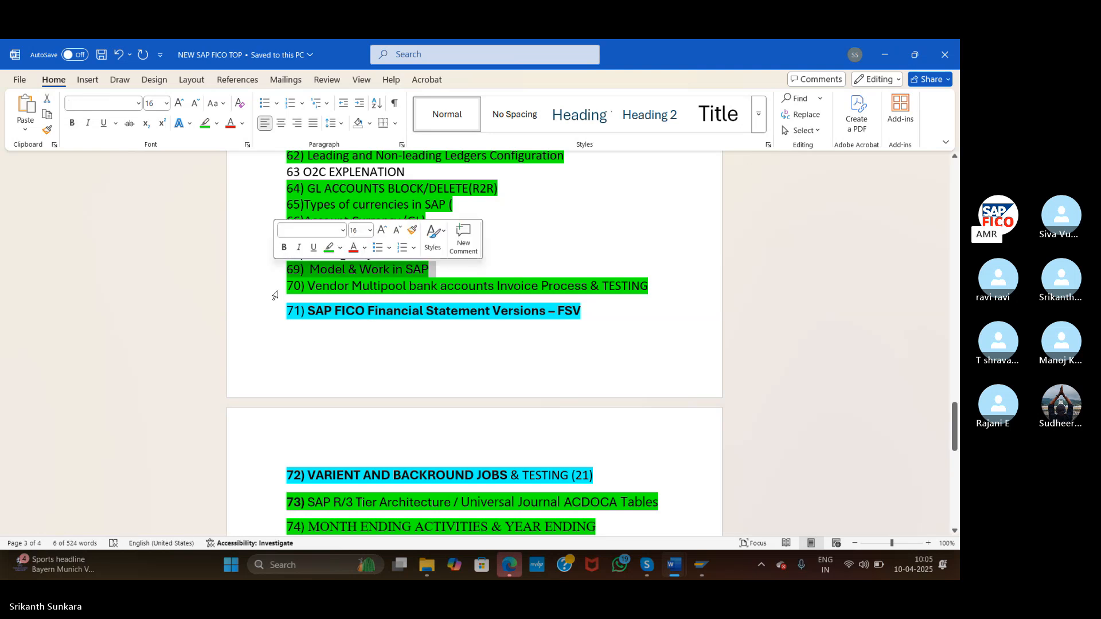
pyautogui.click(272, 291)
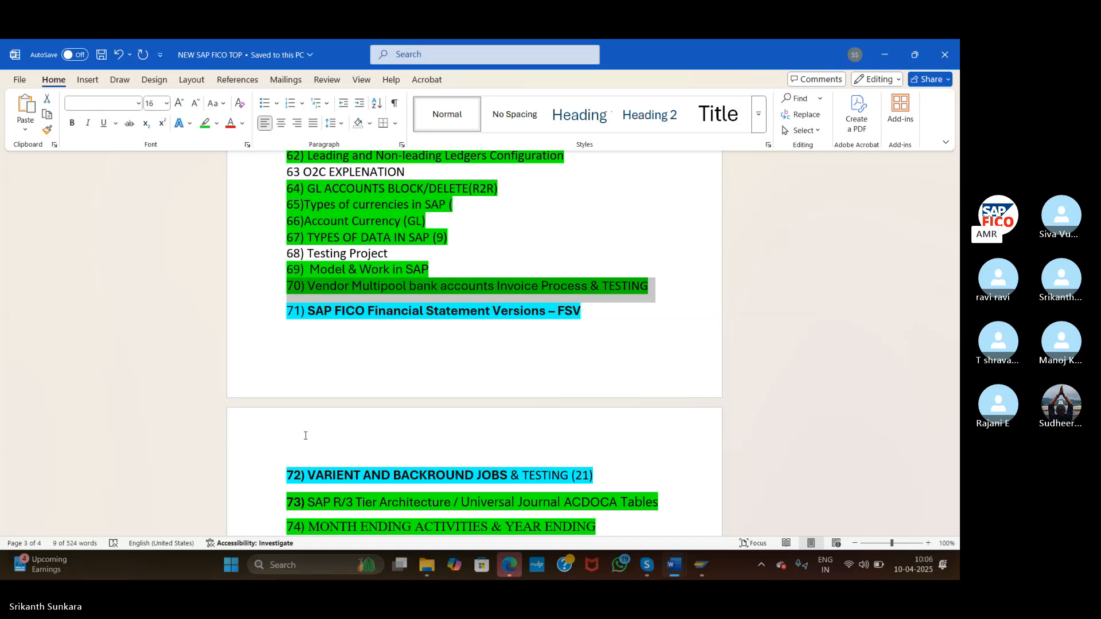
pyautogui.hotkey('alt', 'Tab')
pyautogui.hotkey('alt', 'Tab')
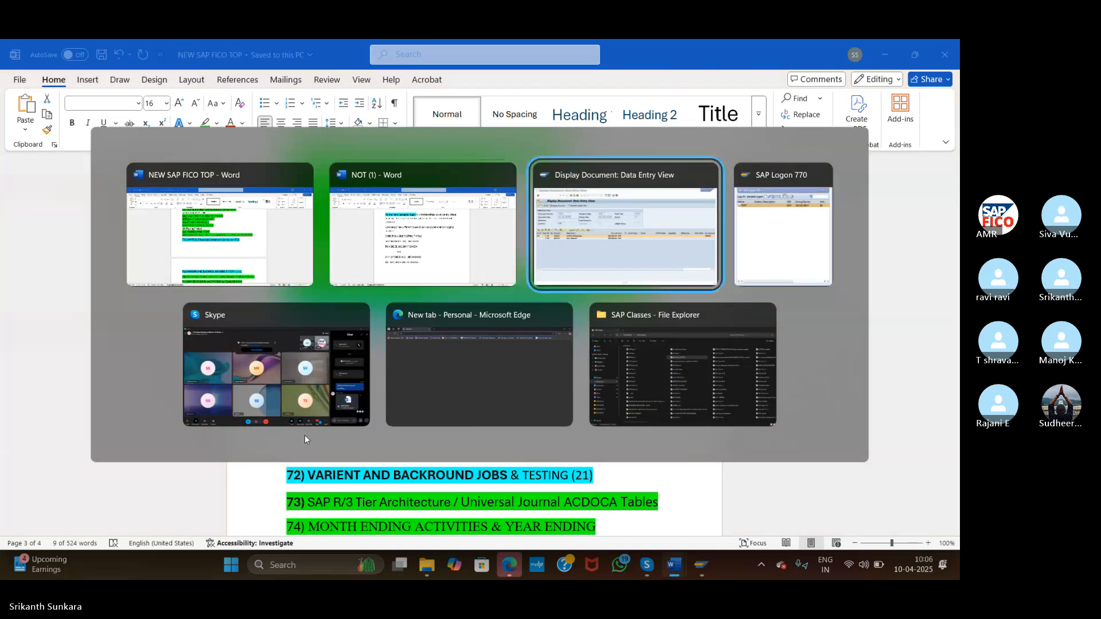
pyautogui.click(305, 433)
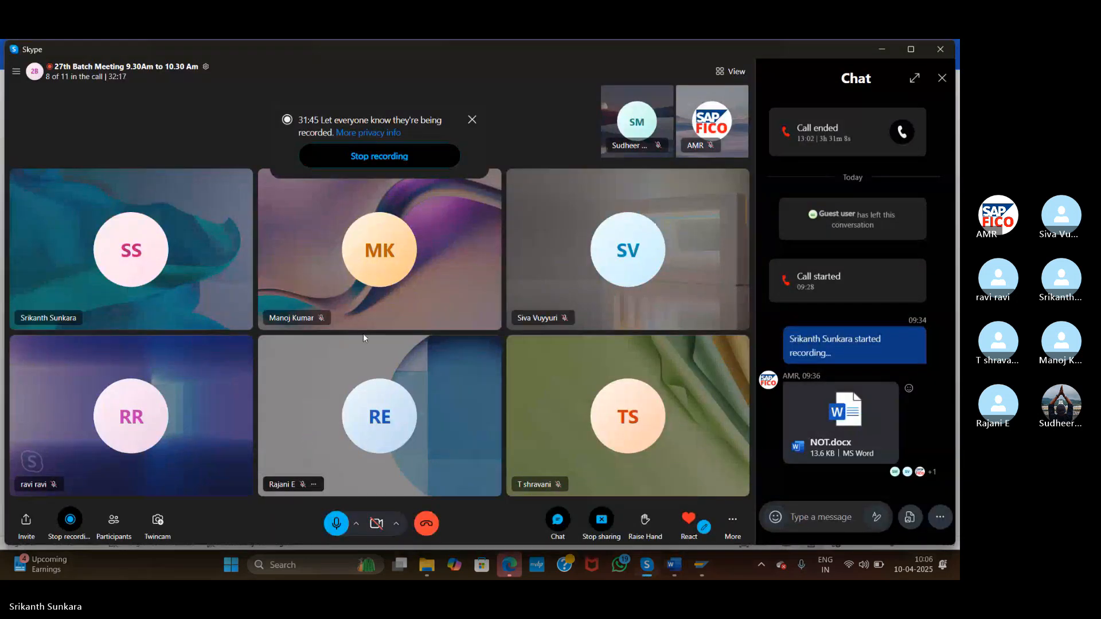